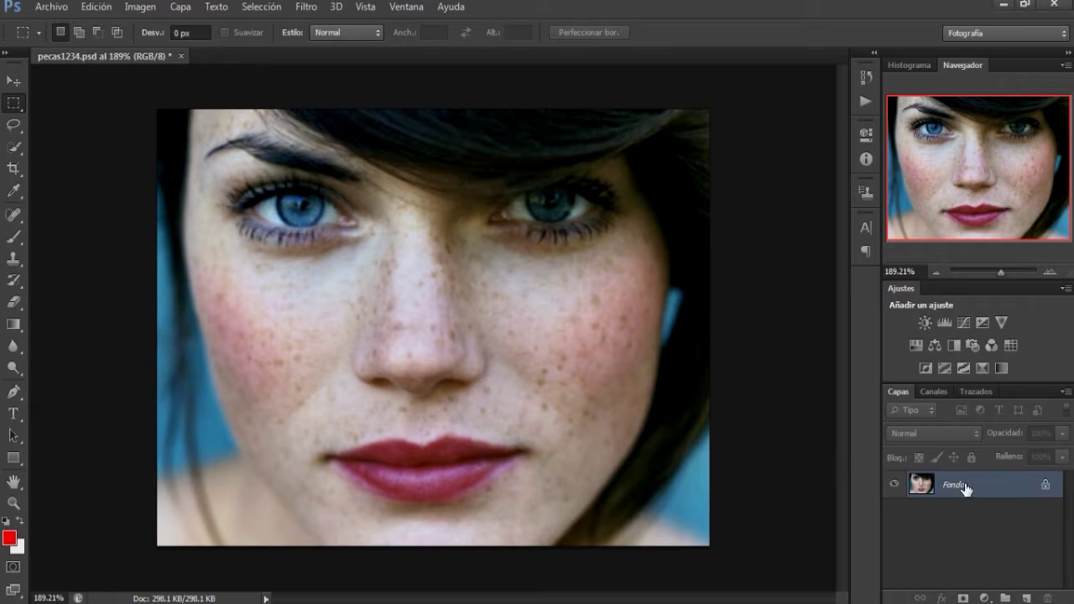
- Duplicate the freckled portrait's Fondo layer into a new layer, Capa 1
key("ctrl+j")
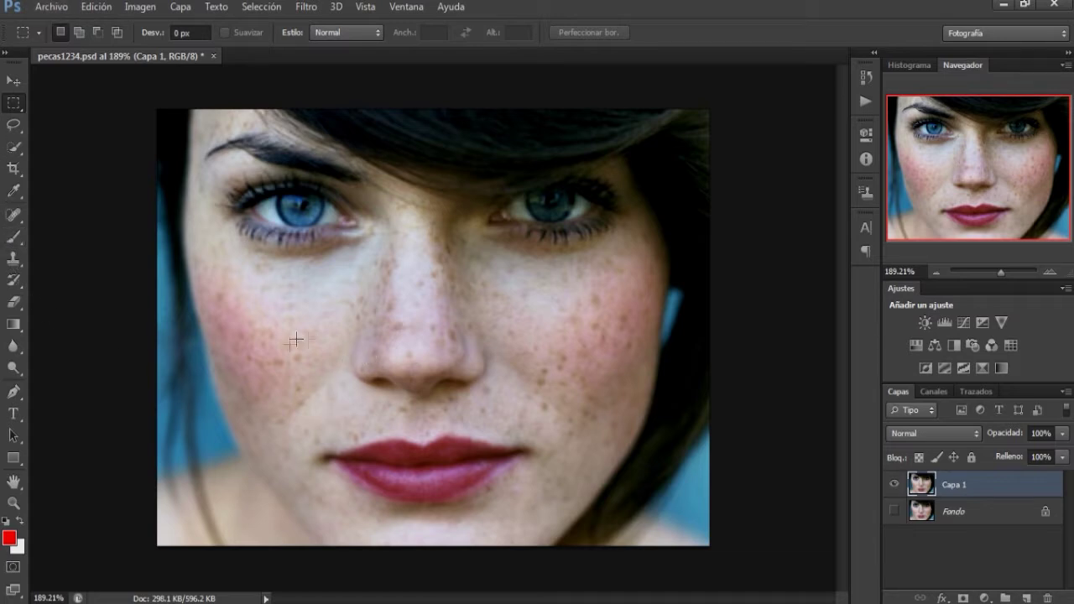
- Switch to the Mixer Brush (17% wetness, 16% load, 22% mix, 35% flow) and add empty Capa 2
left_click(10, 240)
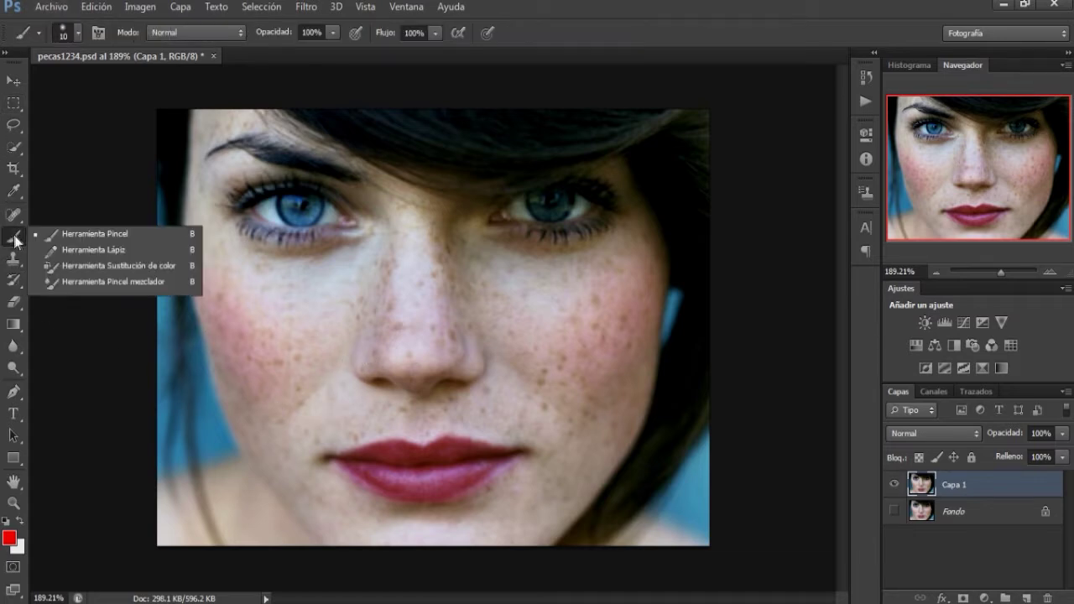
left_click(84, 282)
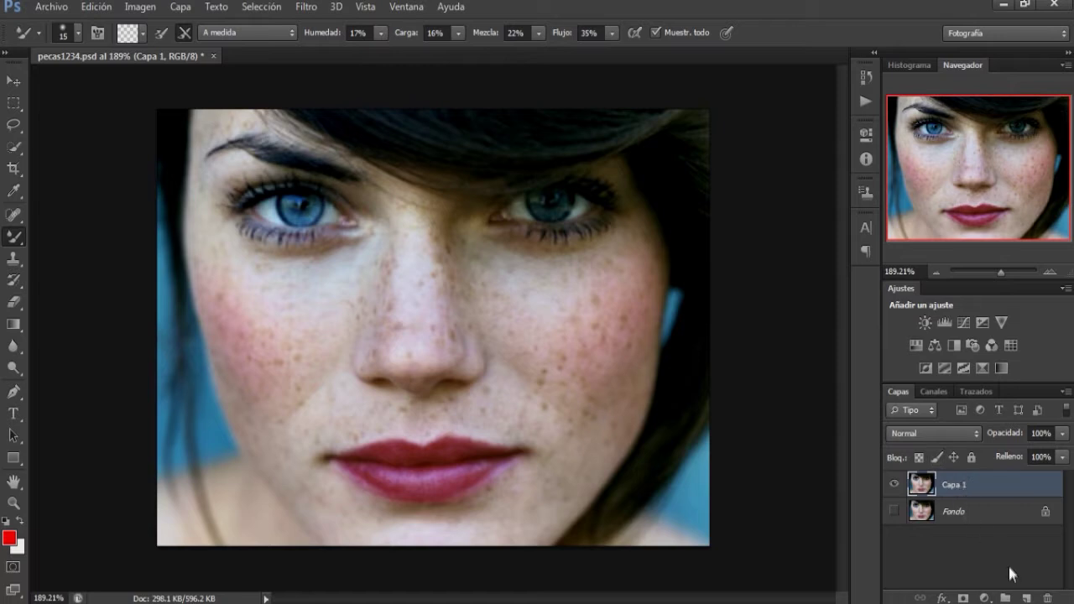
left_click(1024, 599)
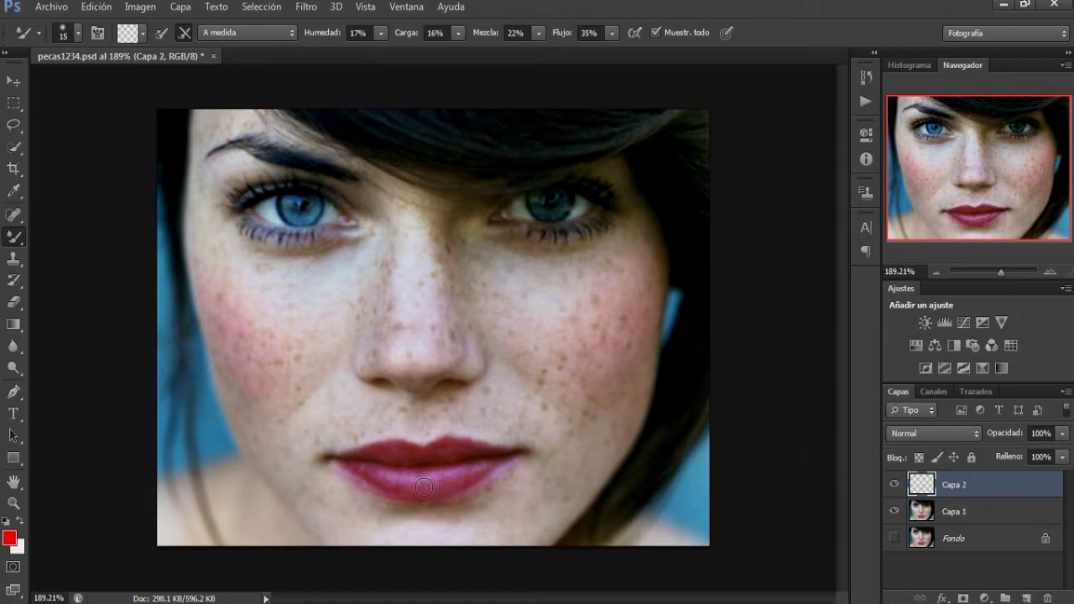
- Blend away the cheek and nose freckles on Capa 2 with a 21–26 px Mixer Brush
right_click(232, 284)
left_click_drag(287, 320, 271, 322)
key("Return")
mouse_move(211, 269)
left_mouse_down()
mouse_move(232, 359)
mouse_move(296, 353)
left_mouse_up()
right_click(254, 305)
key("Return")
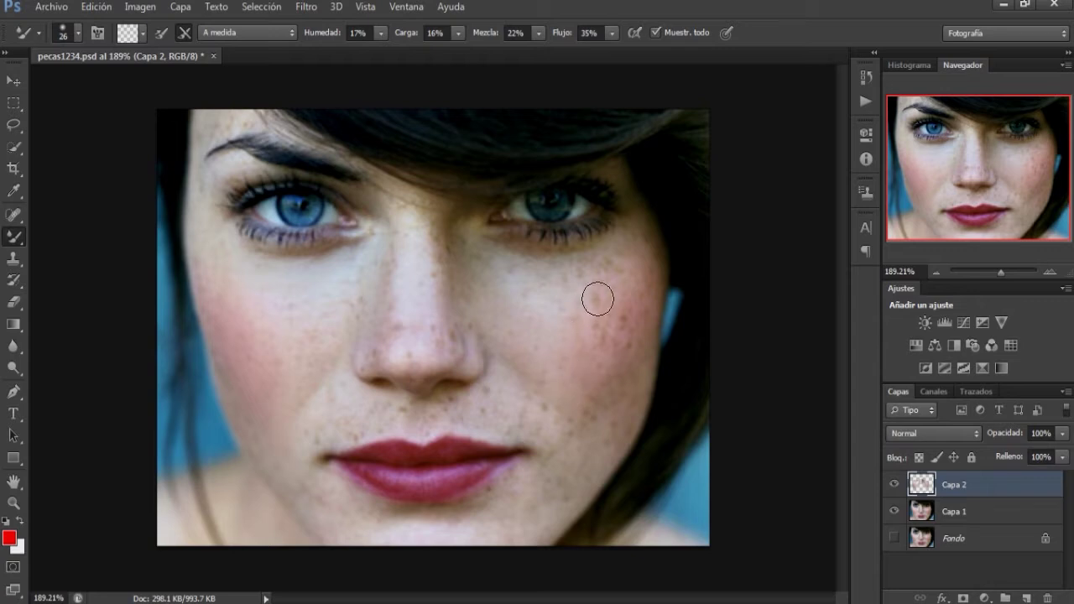
- Reduce the brush to 19 px and add an empty Capa 3 layer
right_click(594, 366)
left_click_drag(579, 268, 613, 319)
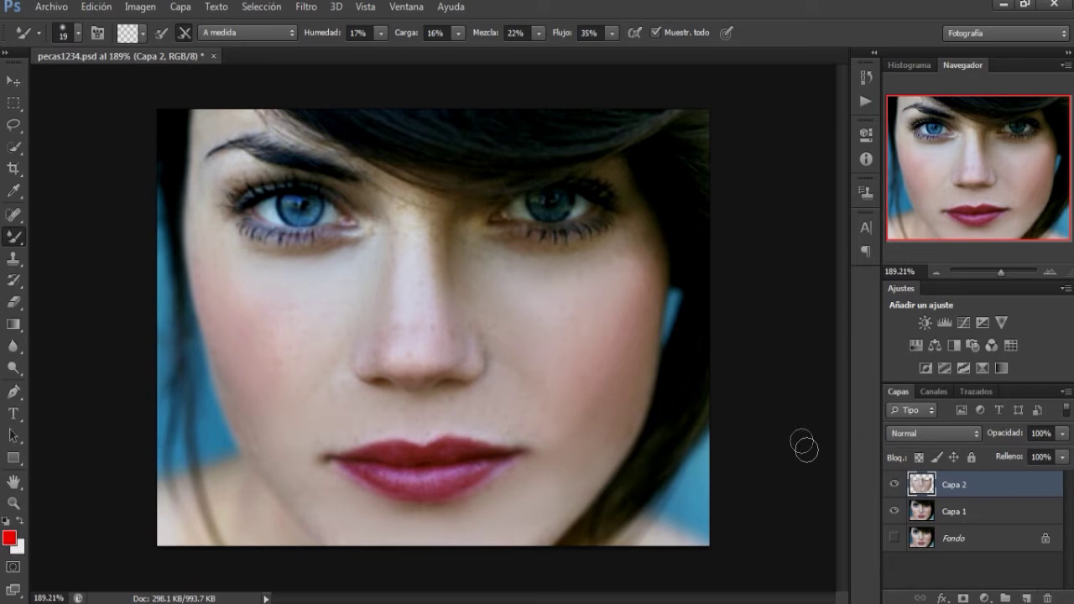
left_click(1033, 598)
key("w")
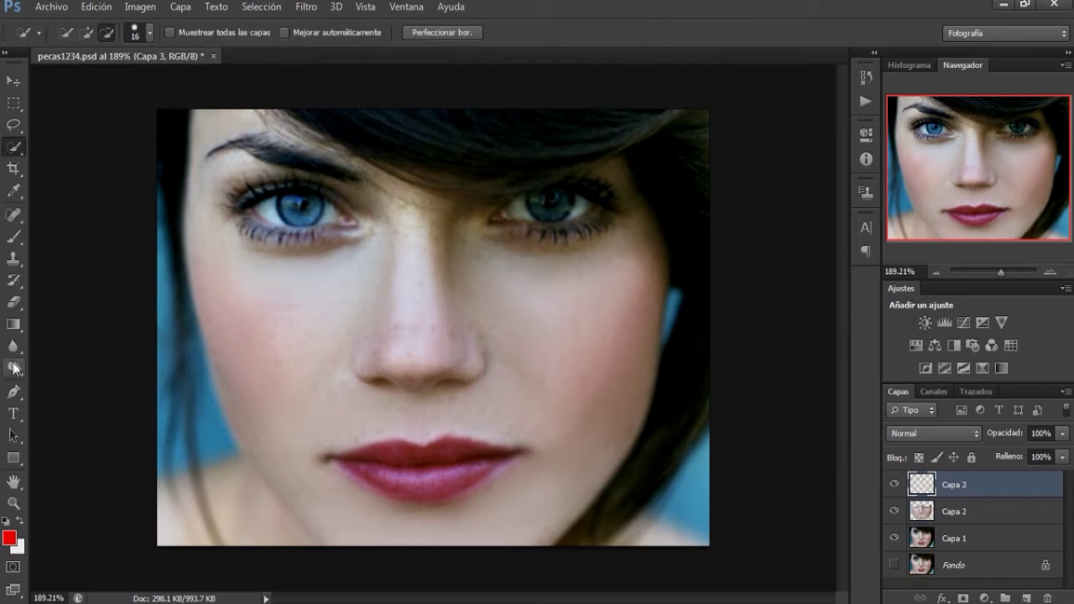
- Add empty layers Capa 4 and Capa 5 and outline the lips with Quick Selection
left_click(12, 238)
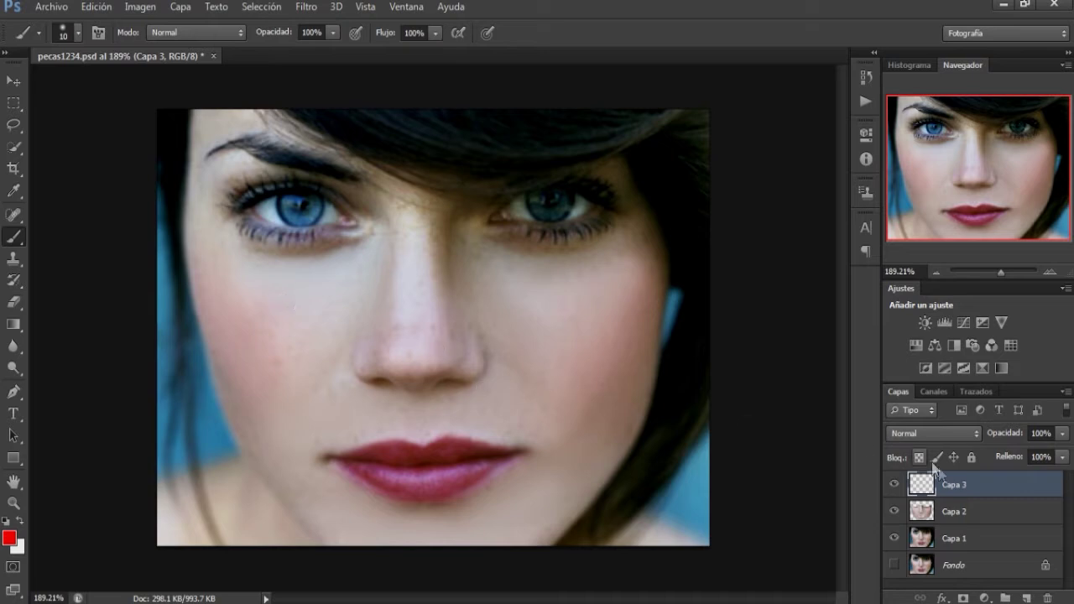
left_click(1026, 598)
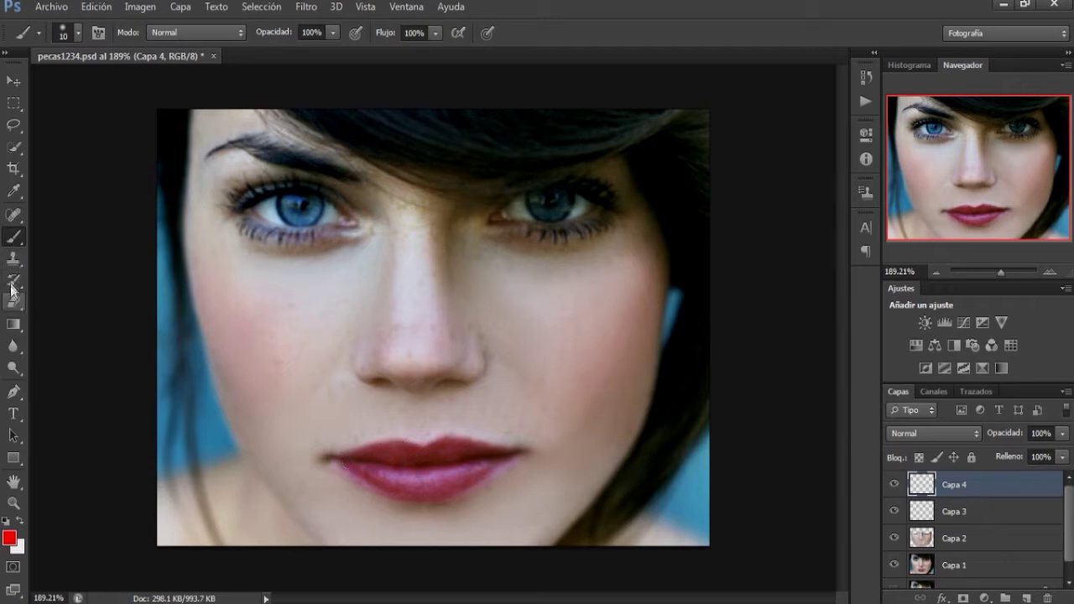
left_click(14, 148)
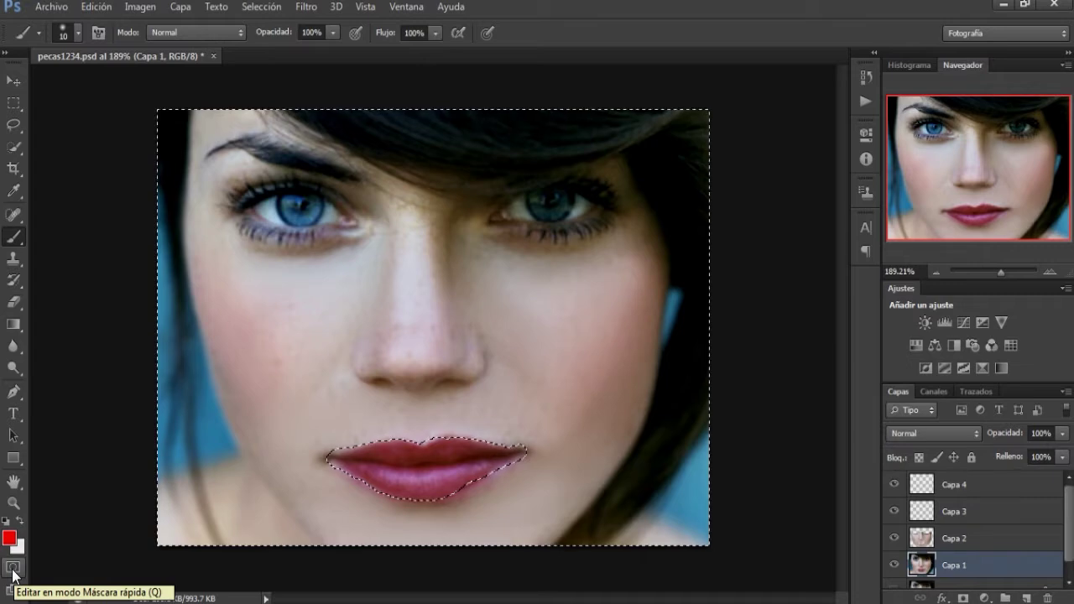
key("ctrl+shift+alt+n")
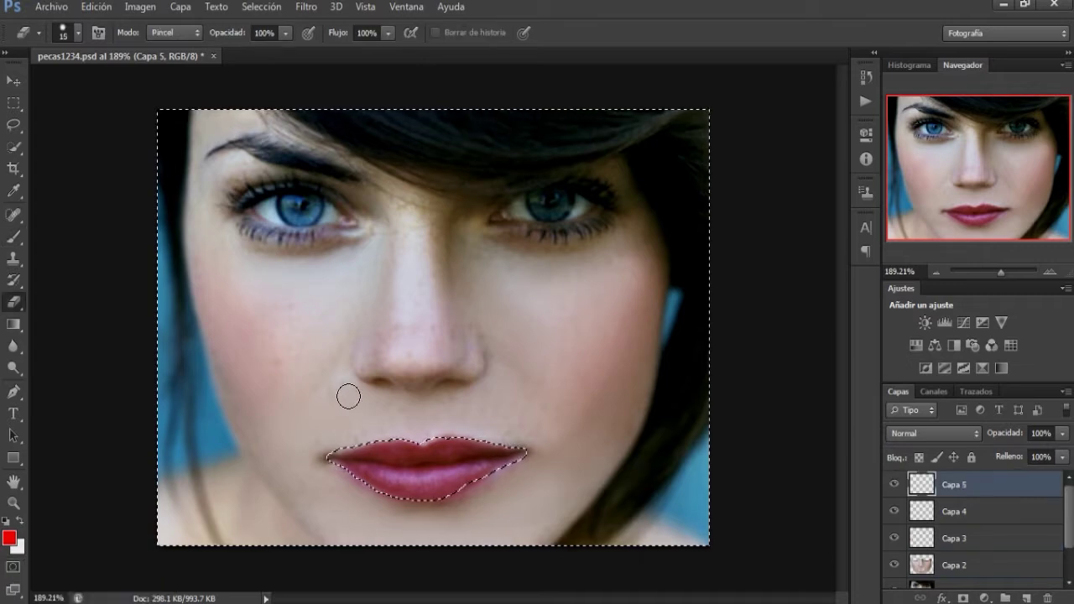
- Set the foreground colour to pure red and the brush size to 39 px
key("e")
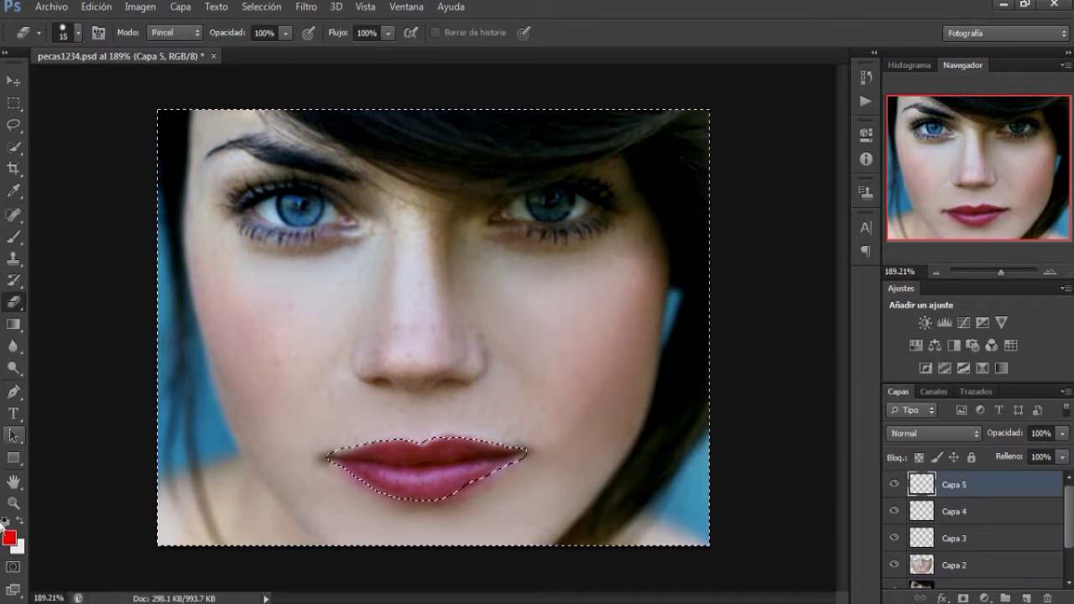
left_click(9, 537)
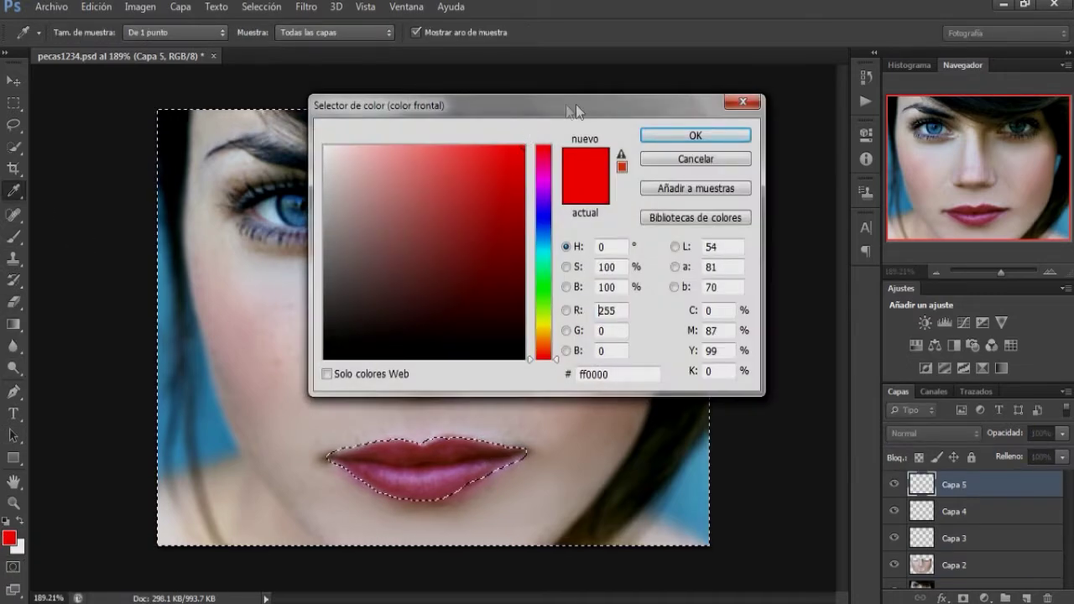
left_click(693, 136)
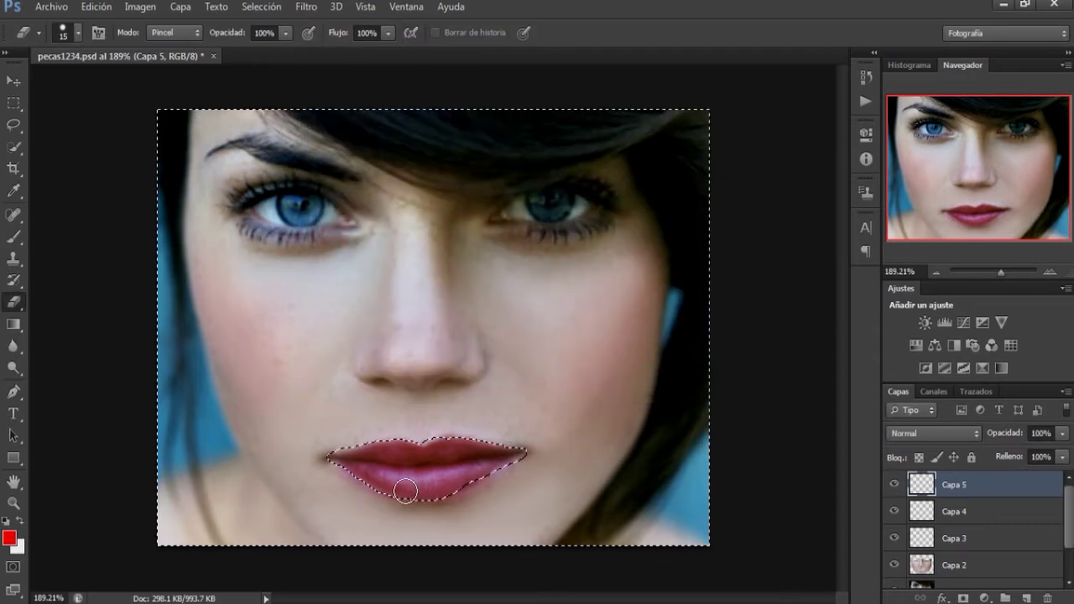
left_click(14, 237)
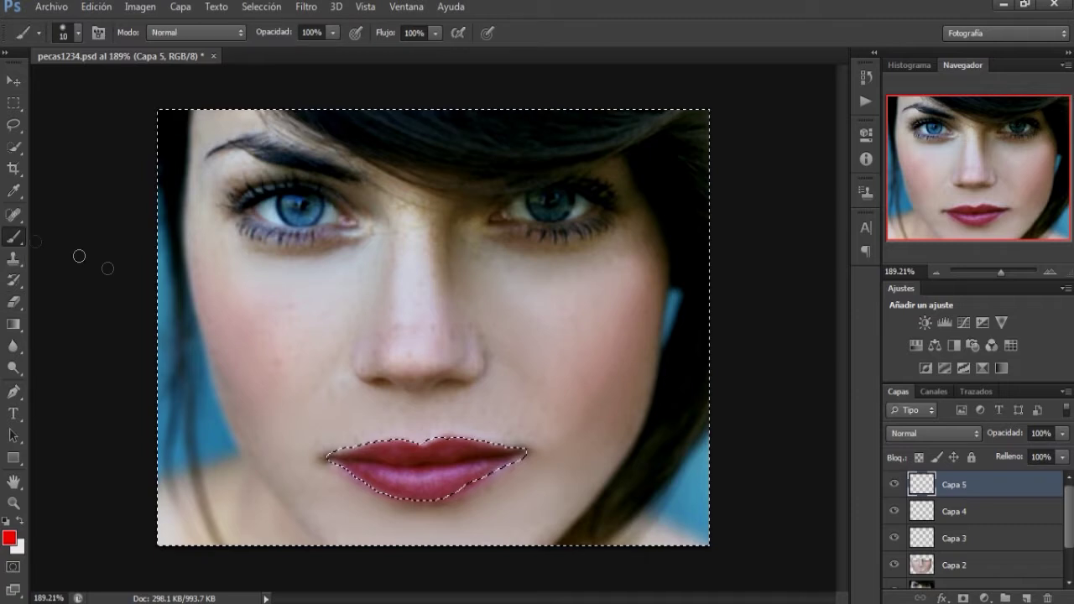
right_click(509, 386)
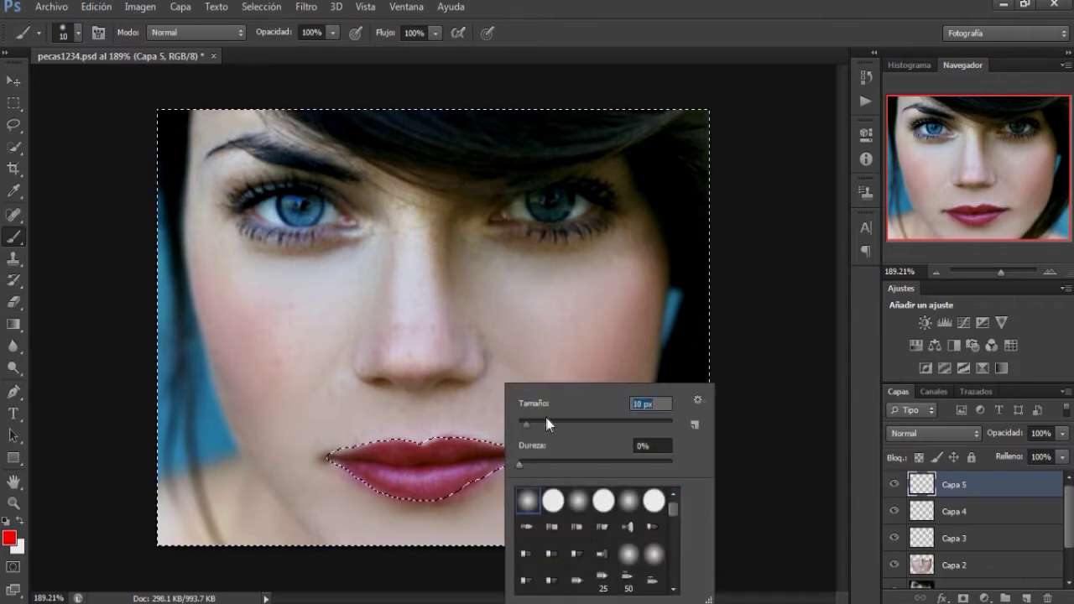
left_click_drag(541, 439, 556, 439)
left_click(428, 434)
- Invert the selection to just the lips and paint them solid red
mouse_move(476, 471)
left_mouse_down()
mouse_move(408, 451)
mouse_move(332, 474)
left_mouse_up()
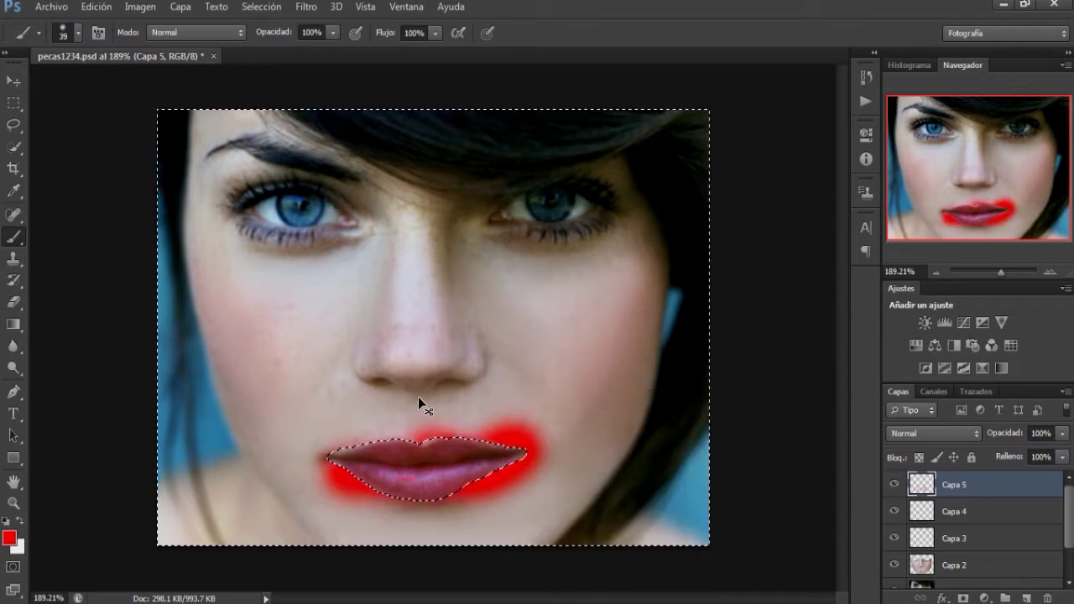
key("Delete")
left_click(261, 6)
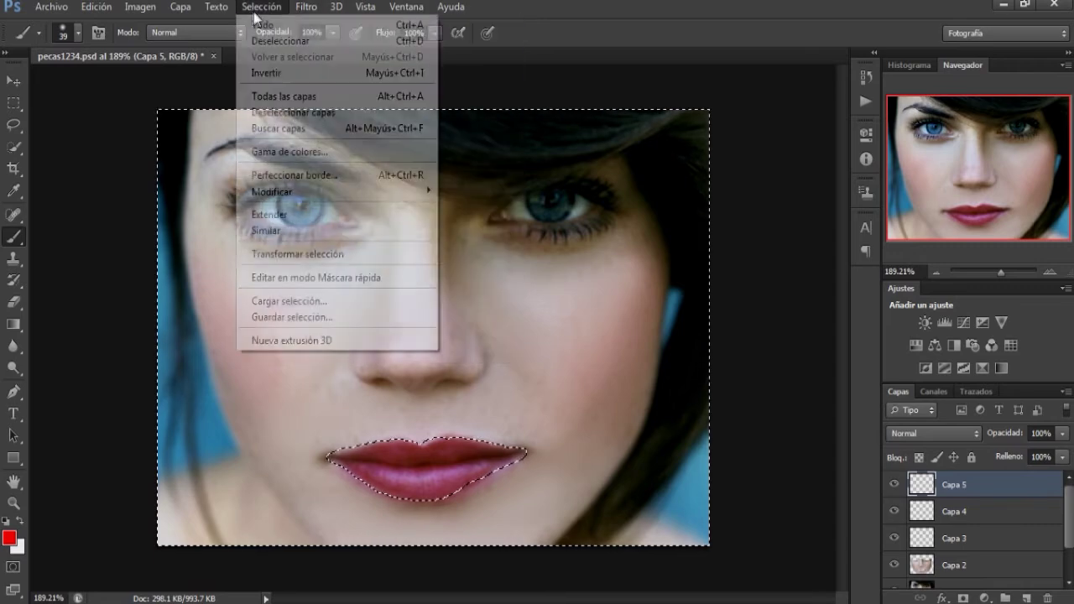
left_click(274, 71)
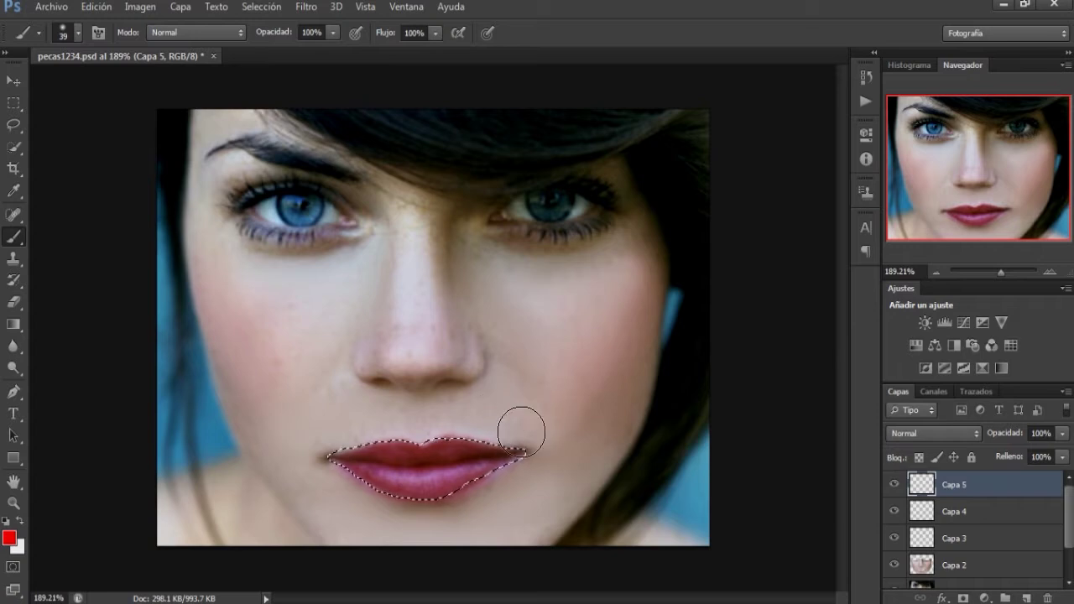
left_click_drag(512, 453, 346, 453)
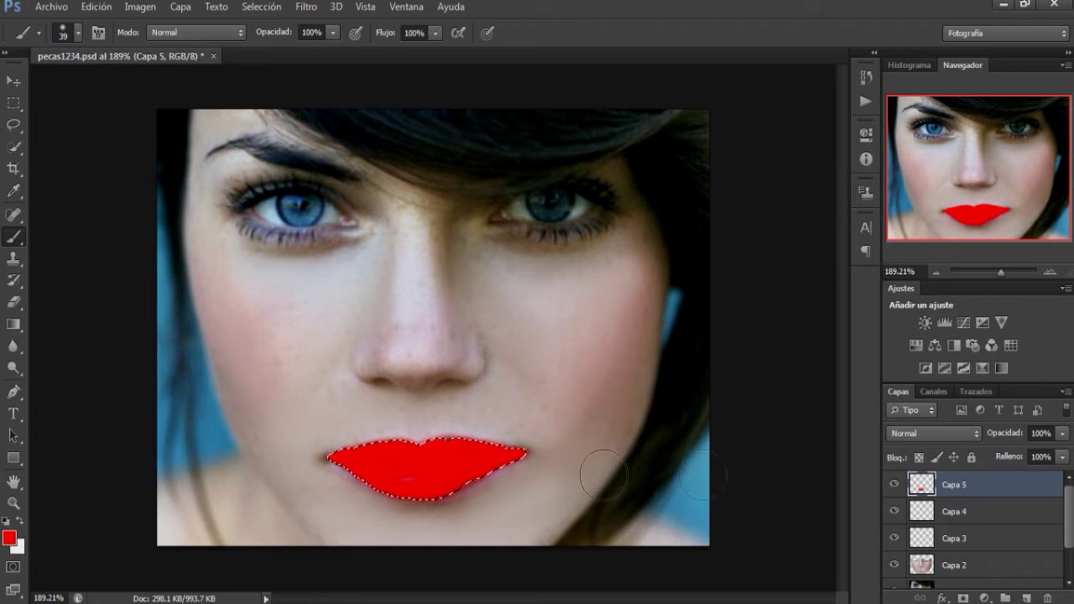
left_click(951, 434)
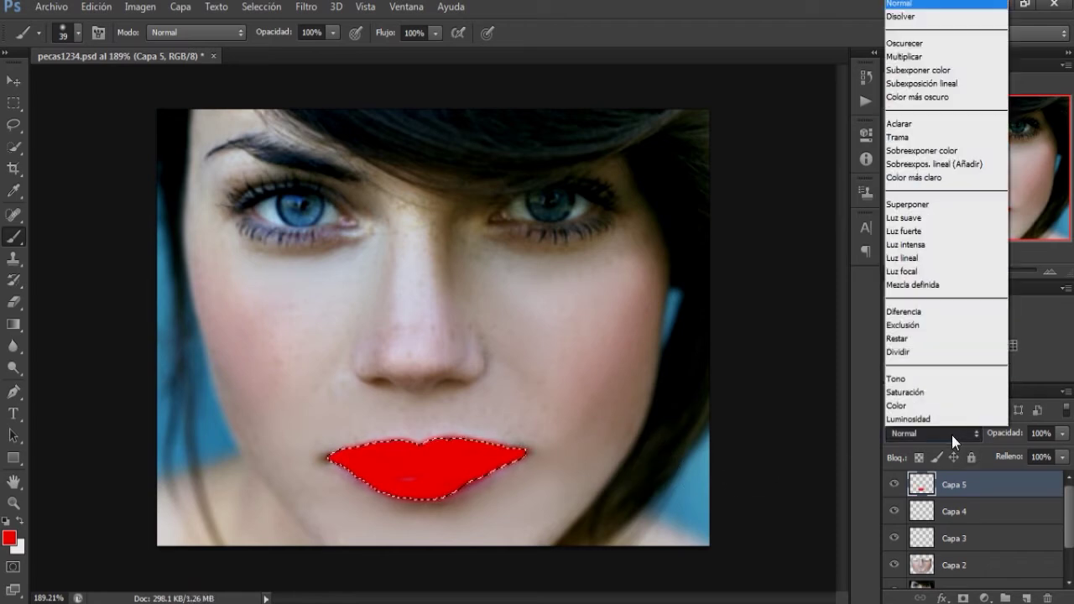
- Set the red lip layer Capa 5 to Luz suave at 53% opacity, then deselect
left_click(921, 218)
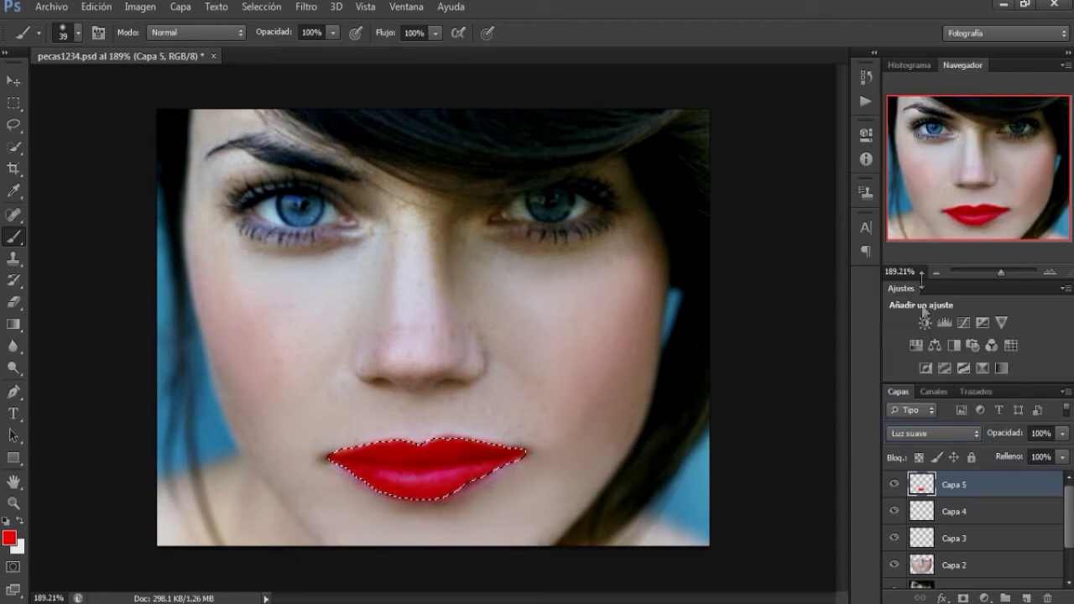
left_click(1062, 434)
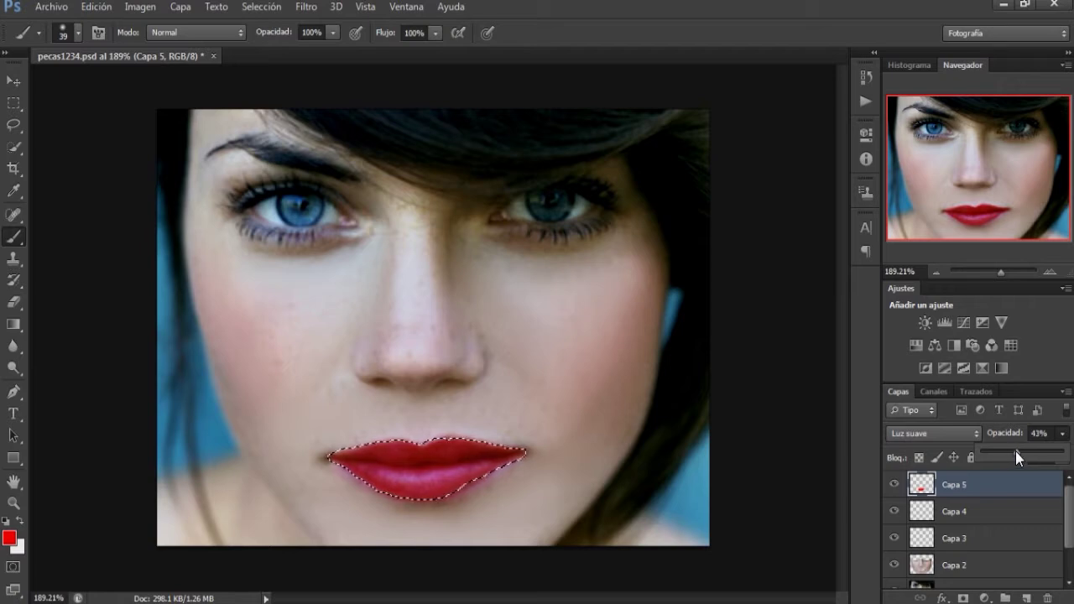
mouse_move(1016, 454)
left_mouse_down()
mouse_move(1027, 453)
mouse_move(1011, 449)
left_mouse_up()
left_click(14, 103)
key("ctrl+d")
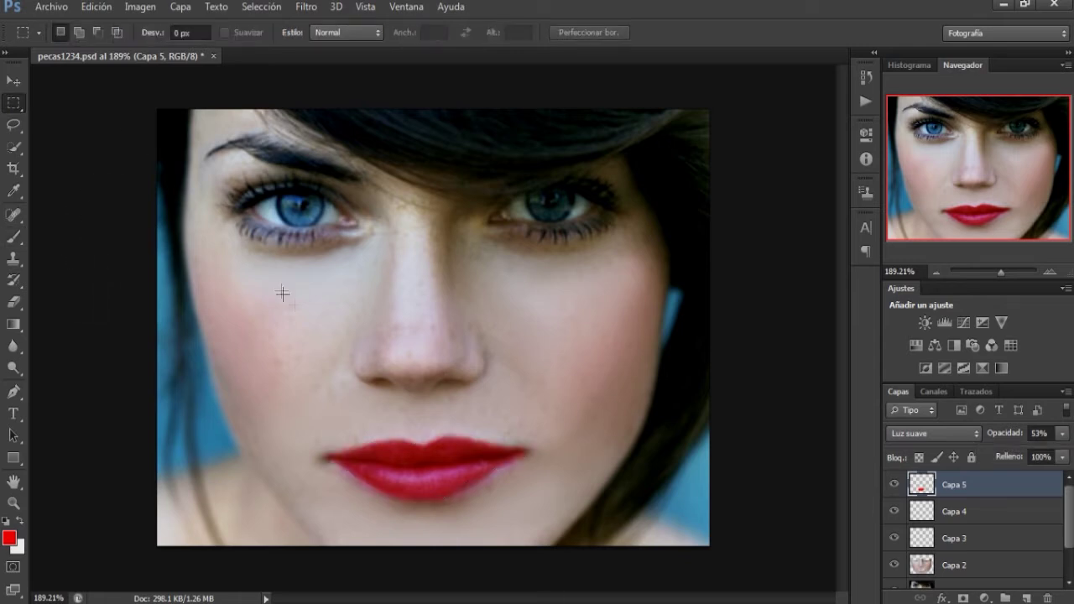
- Add an empty Capa 6 above the lips and set the foreground colour to black
left_click(1027, 598)
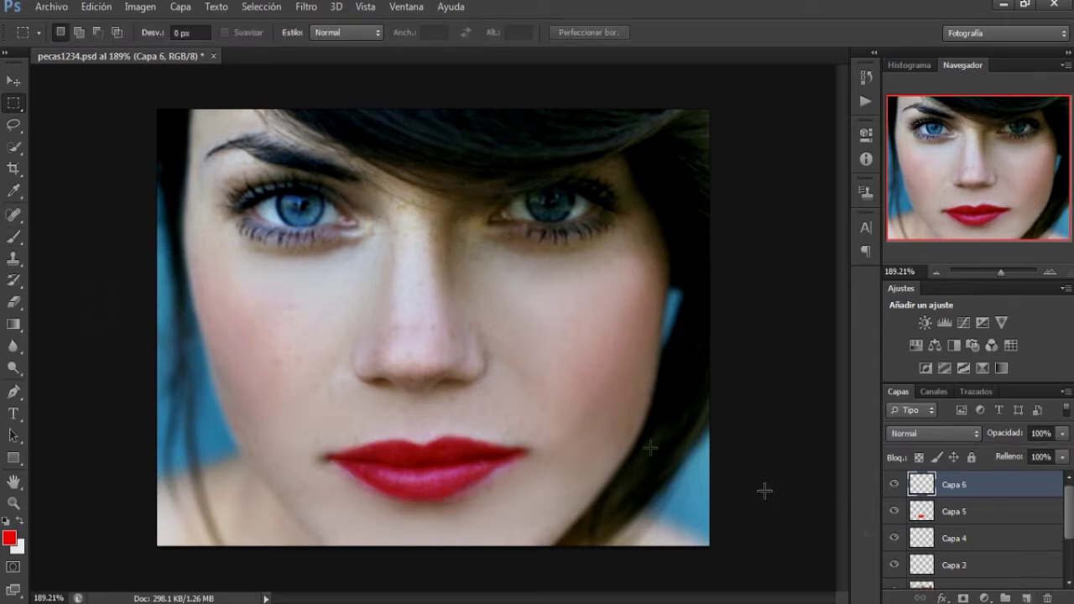
left_click(13, 214)
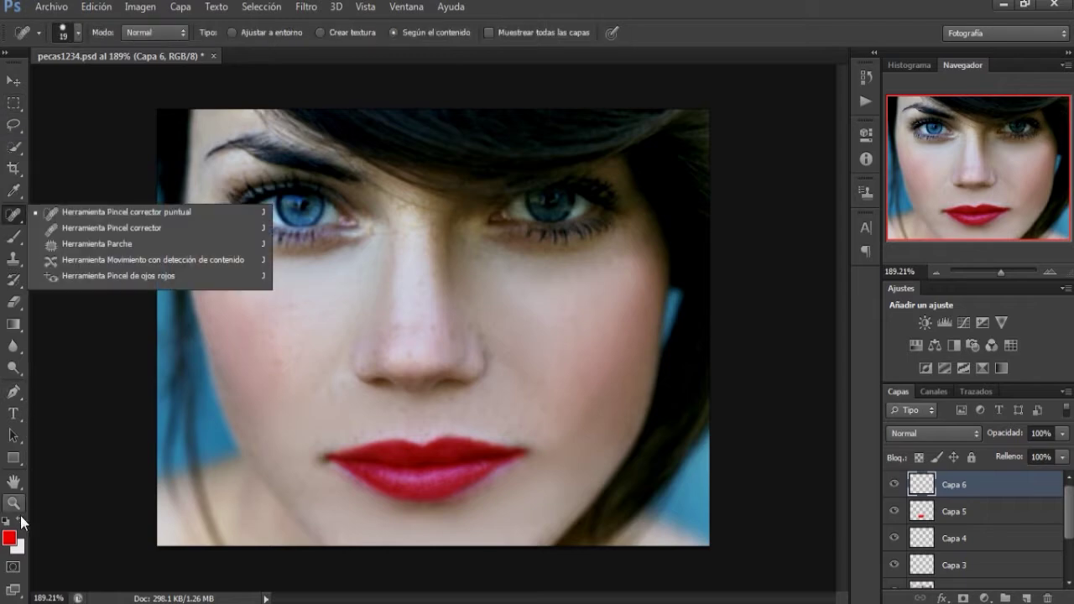
left_click(9, 537)
type("000000")
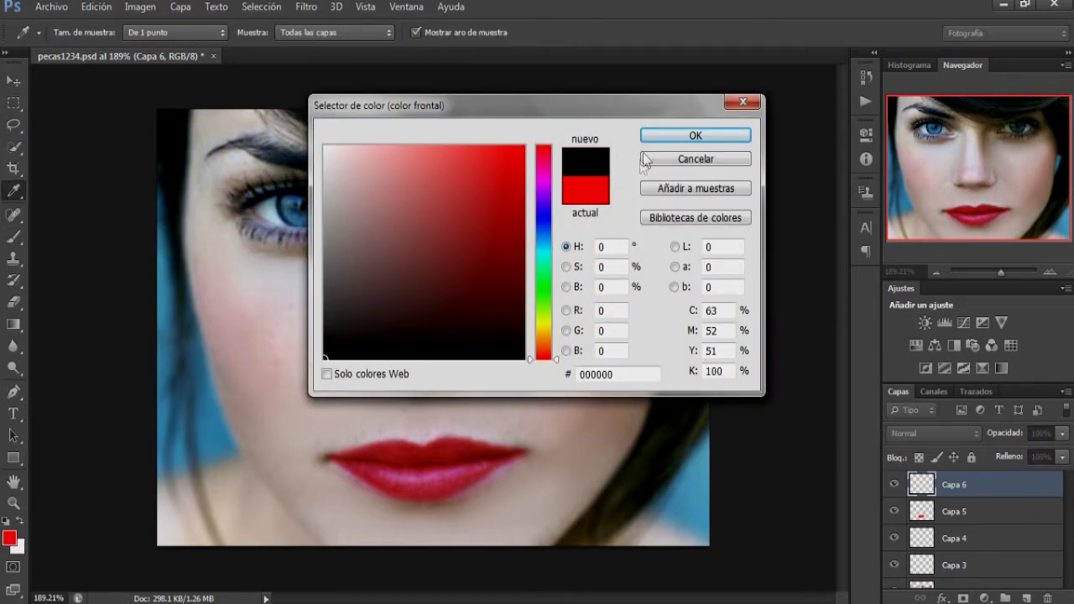
left_click(667, 137)
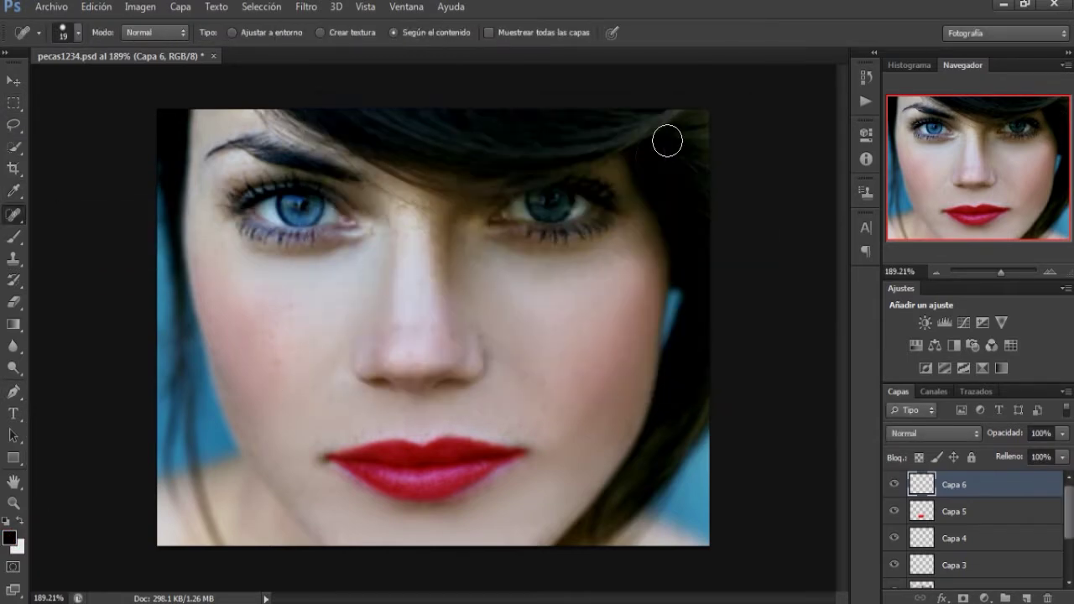
- Set the Brush to a soft round 10 px tip with 0% hardness
right_click(234, 232)
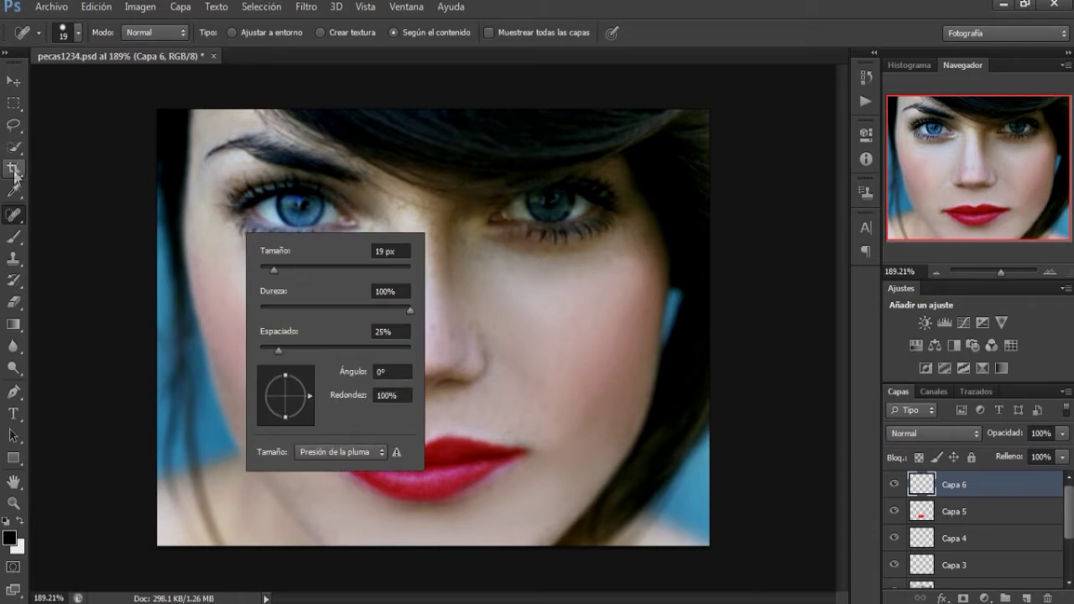
left_click(13, 237)
right_click(251, 237)
left_click_drag(284, 252, 270, 267)
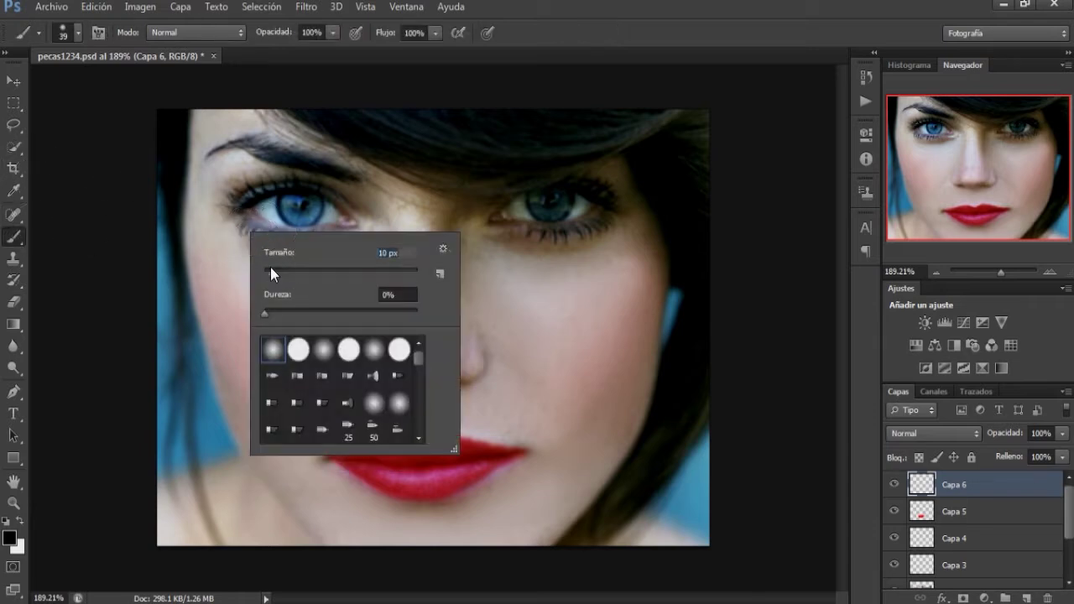
left_click(611, 32)
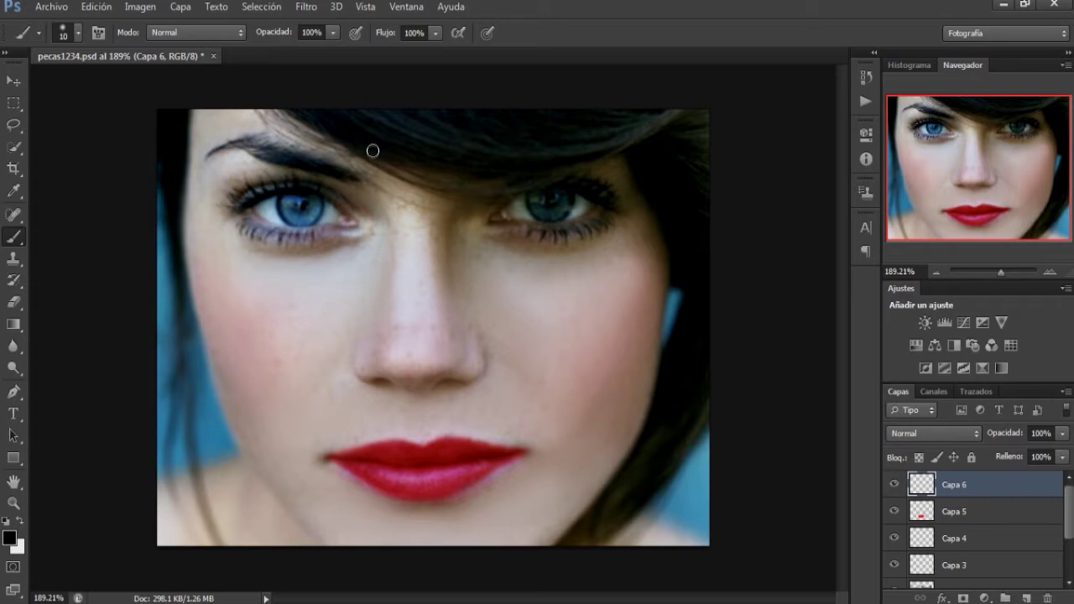
- Zoom in on the eyes and paint black liner along the lower lashes on Capa 6
key("z")
left_click_drag(243, 232, 309, 252)
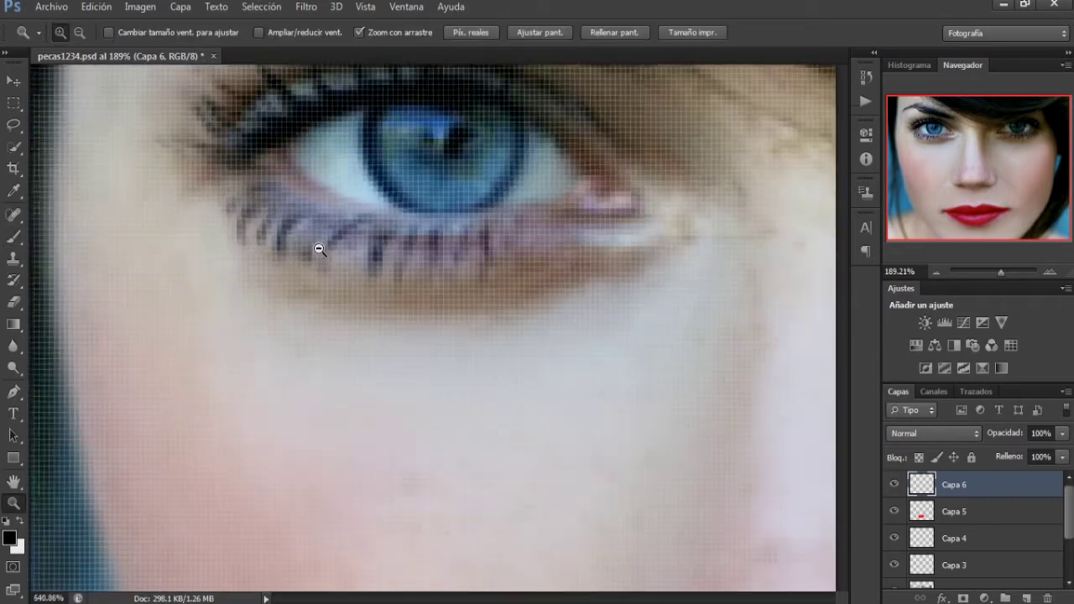
key("b")
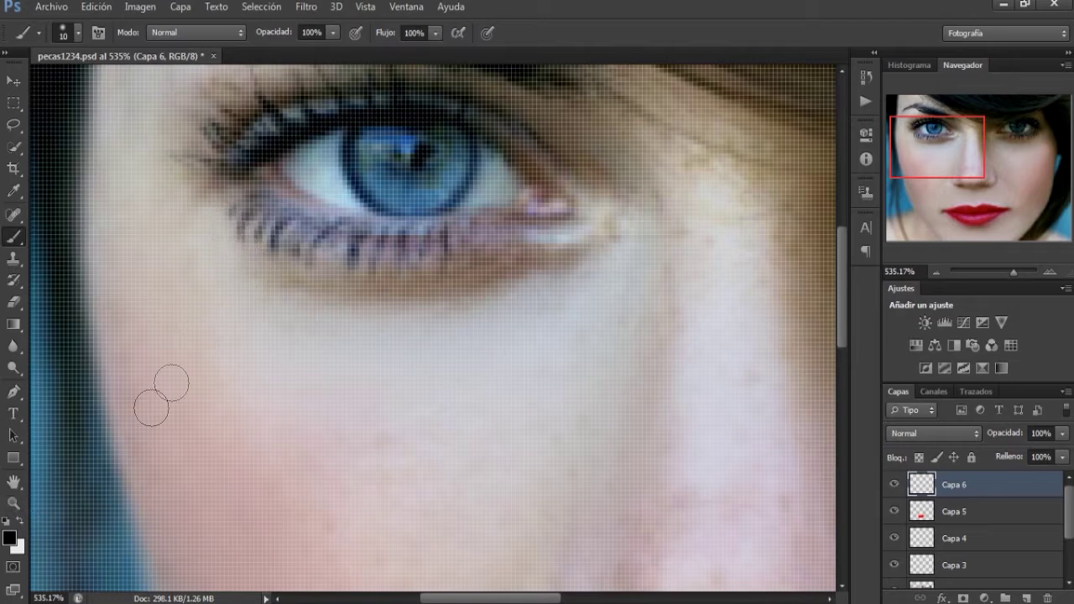
mouse_move(237, 176)
left_mouse_down()
mouse_move(270, 227)
mouse_move(395, 247)
mouse_move(587, 235)
left_mouse_up()
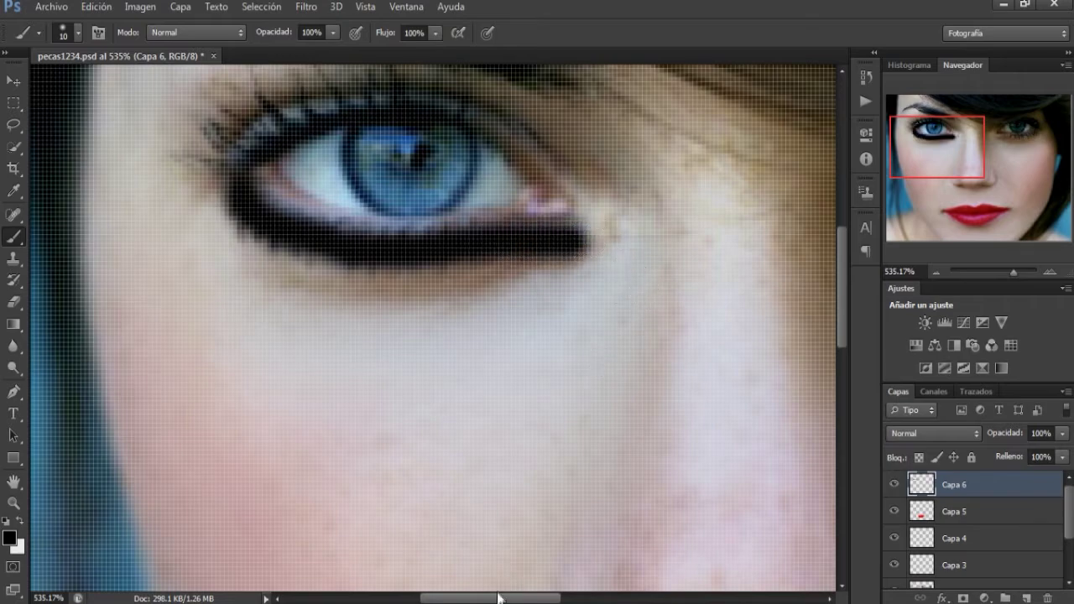
left_click_drag(503, 598, 625, 571)
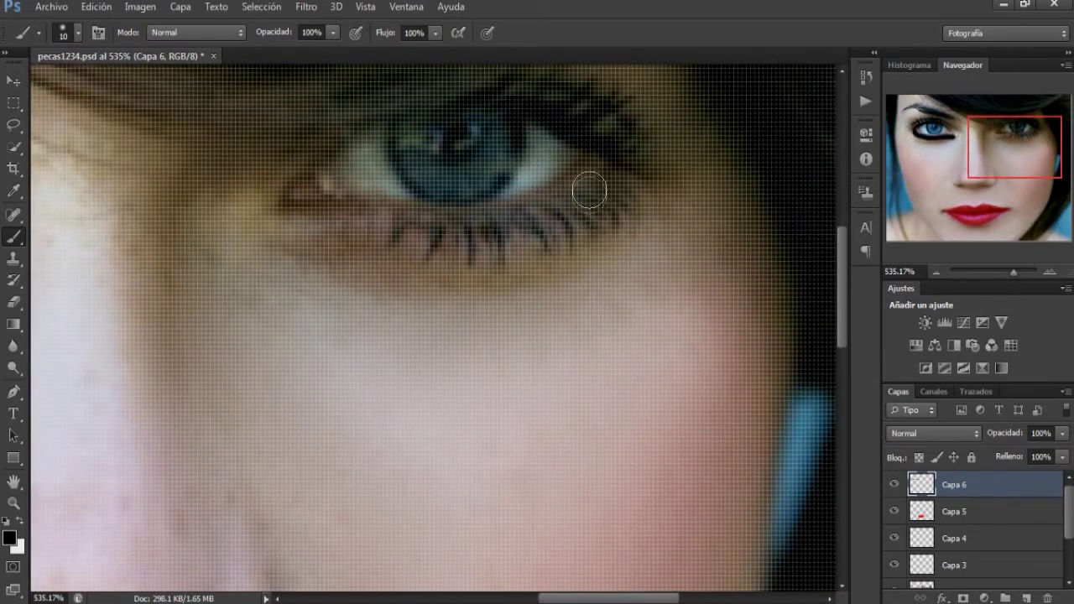
mouse_move(606, 177)
left_mouse_down()
mouse_move(539, 222)
mouse_move(297, 218)
mouse_move(314, 221)
left_mouse_up()
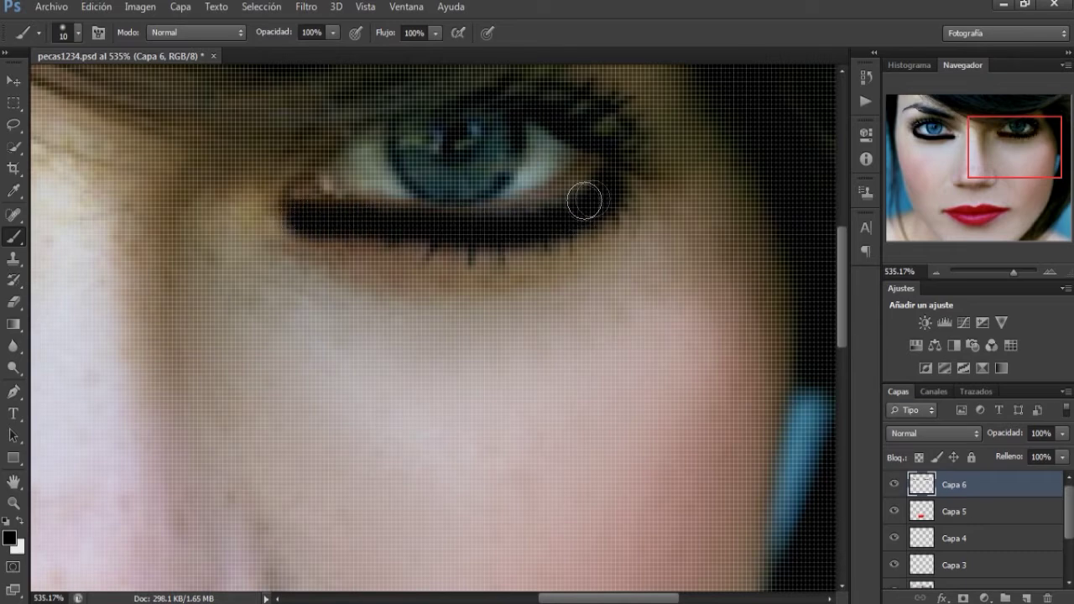
left_click_drag(590, 184, 523, 219)
left_click_drag(595, 176, 501, 219)
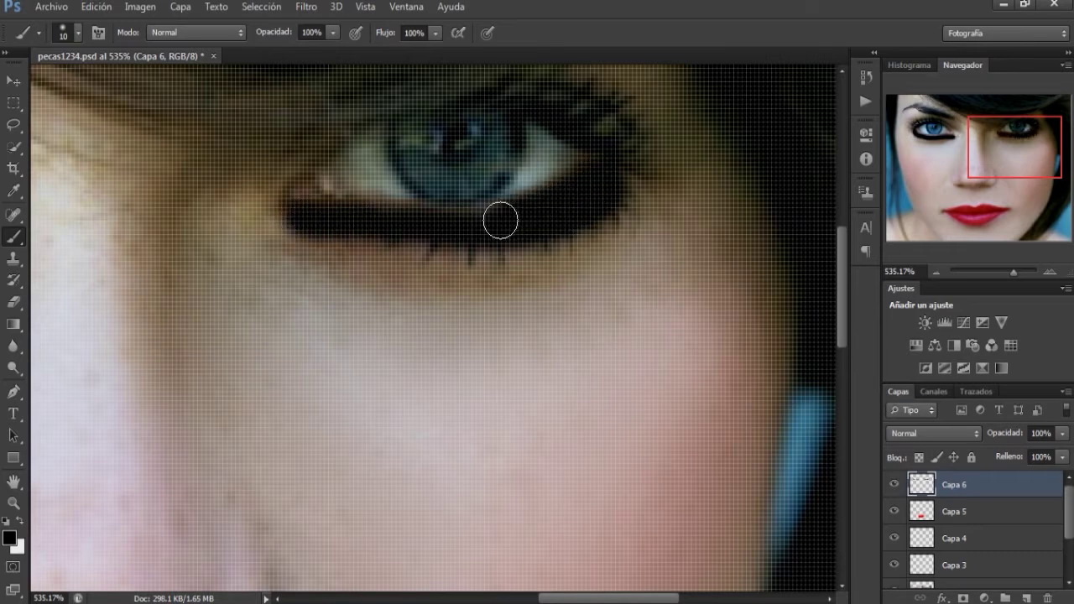
left_click_drag(560, 597, 432, 598)
mouse_move(611, 233)
left_mouse_down()
mouse_move(412, 240)
mouse_move(331, 216)
left_mouse_up()
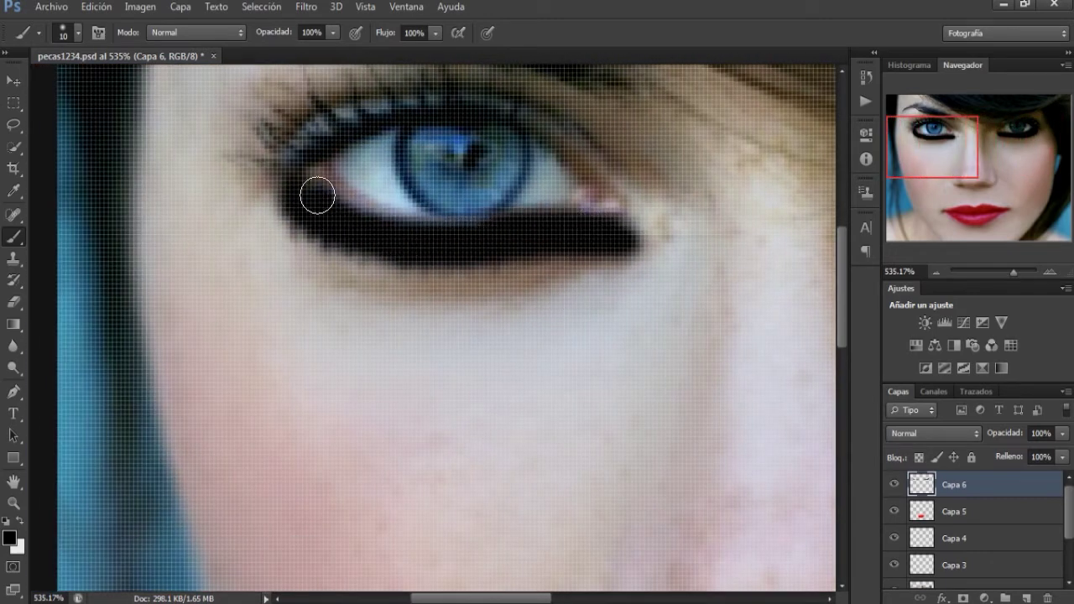
- Erase the stray liner beneath the eye and add an empty Capa 7 layer
key("e")
scroll(377, 228, "right", 3)
mouse_move(420, 166)
left_mouse_down()
mouse_move(369, 186)
mouse_move(247, 180)
mouse_move(251, 196)
mouse_move(324, 210)
mouse_move(412, 167)
mouse_move(336, 214)
mouse_move(229, 195)
left_mouse_up()
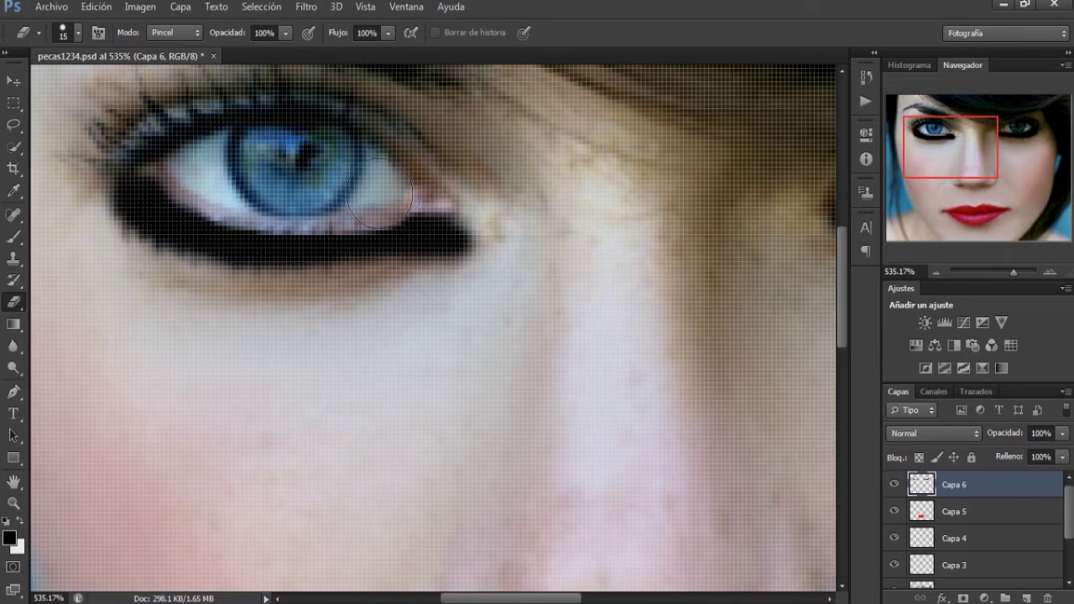
mouse_move(403, 178)
left_mouse_down()
mouse_move(491, 216)
mouse_move(356, 182)
left_mouse_up()
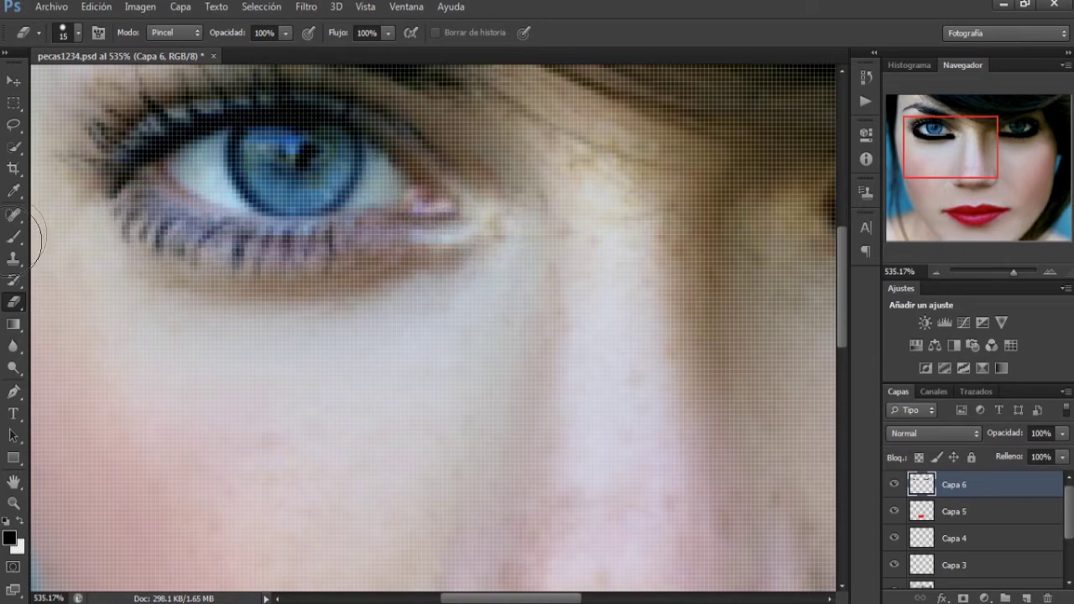
left_click(1025, 597)
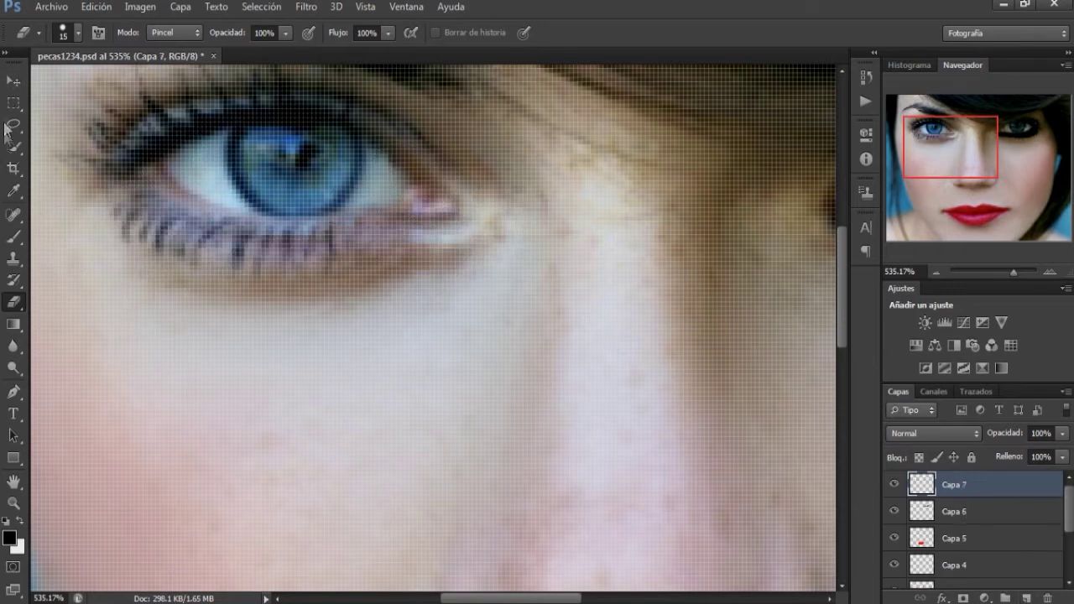
- Paint black eyeliner along the left eye's lower lid on Capa 7 and set it to Luz suave
left_click(17, 239)
mouse_move(127, 184)
left_mouse_down()
mouse_move(421, 238)
mouse_move(134, 212)
mouse_move(232, 247)
mouse_move(408, 247)
mouse_move(436, 235)
mouse_move(339, 255)
left_mouse_up()
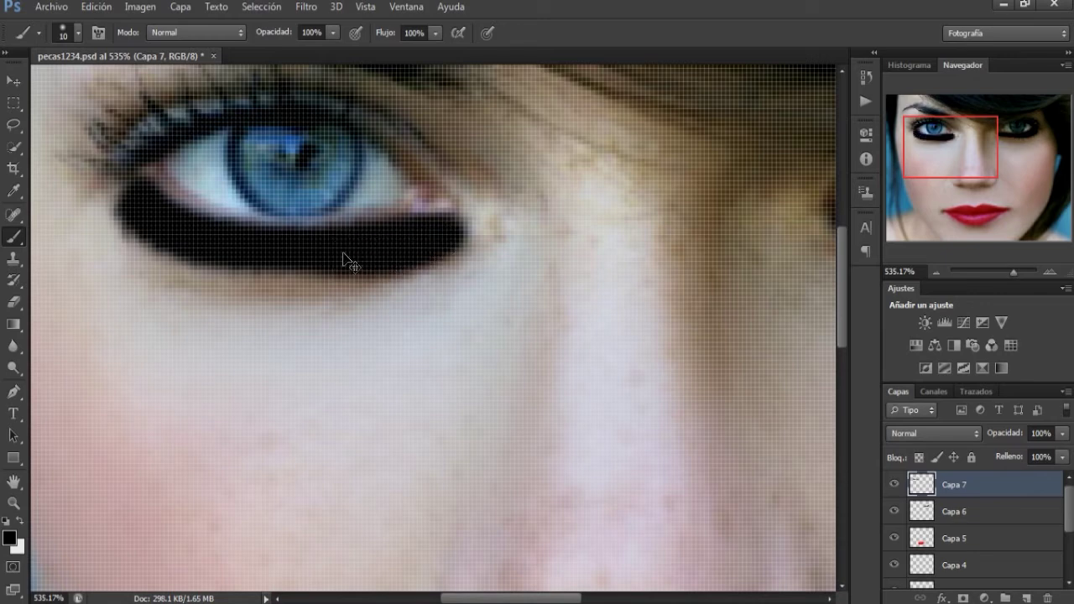
key("ctrl+z")
left_click_drag(148, 190, 244, 247)
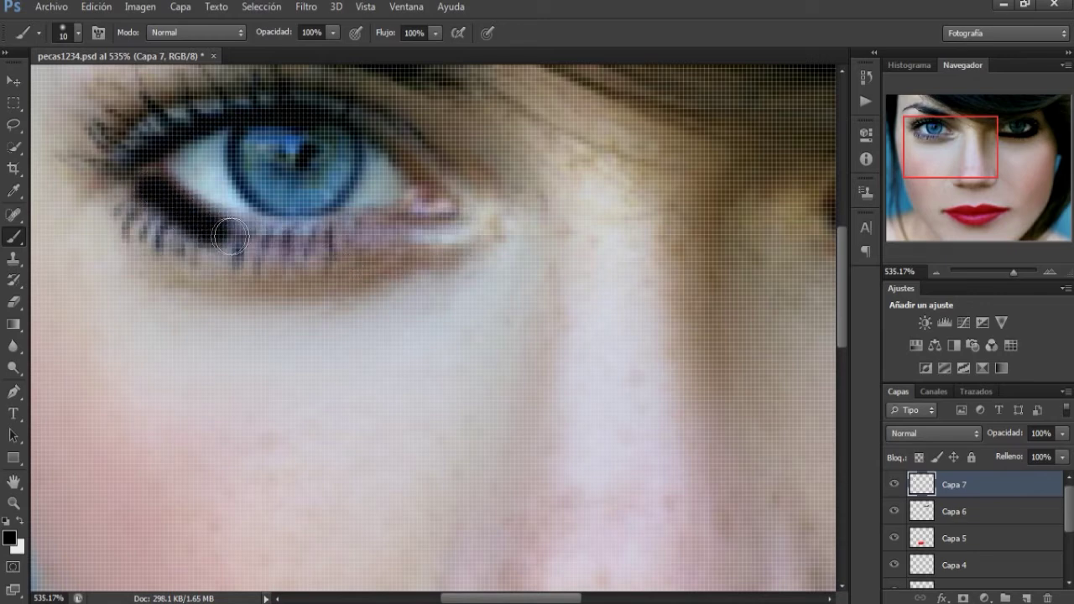
left_click(965, 436)
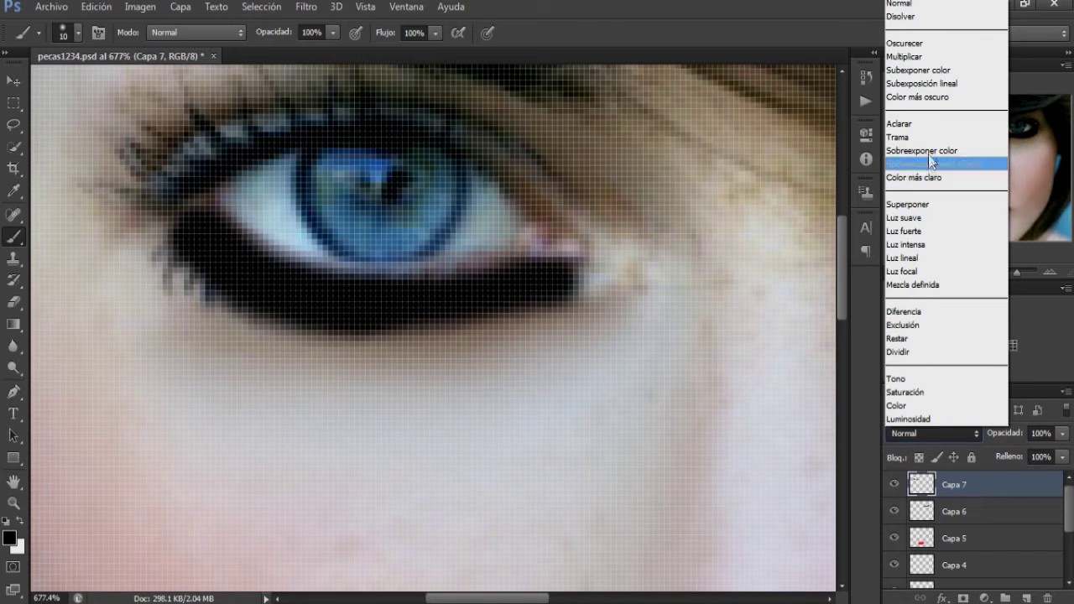
left_click(915, 217)
scroll(658, 384, "down", 5)
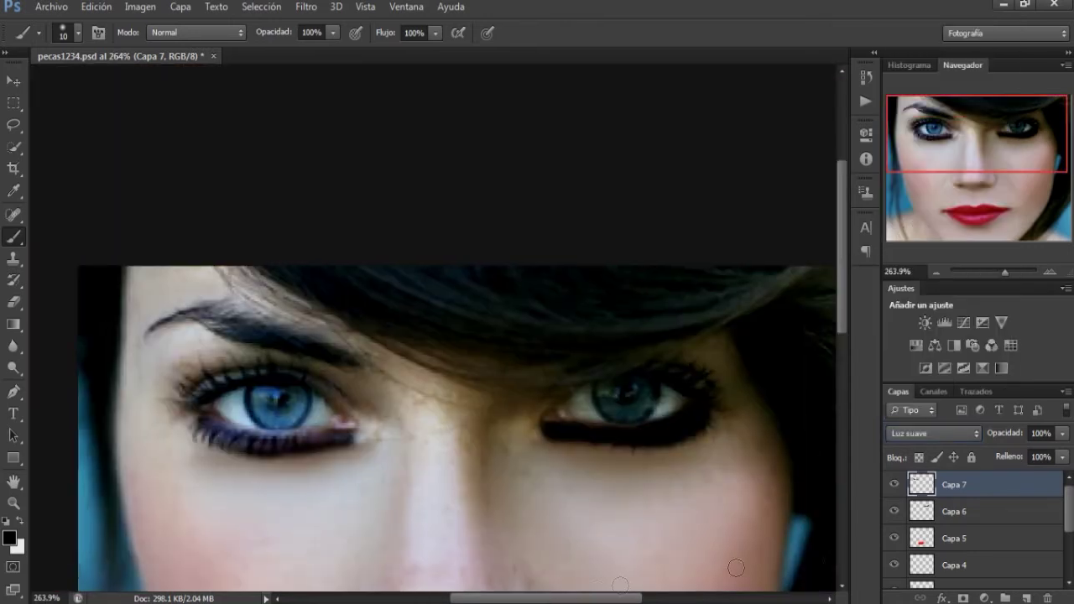
- Set Capa 6 to Luz suave with 62% opacity and 57% fill
left_click(1006, 527)
left_click(953, 437)
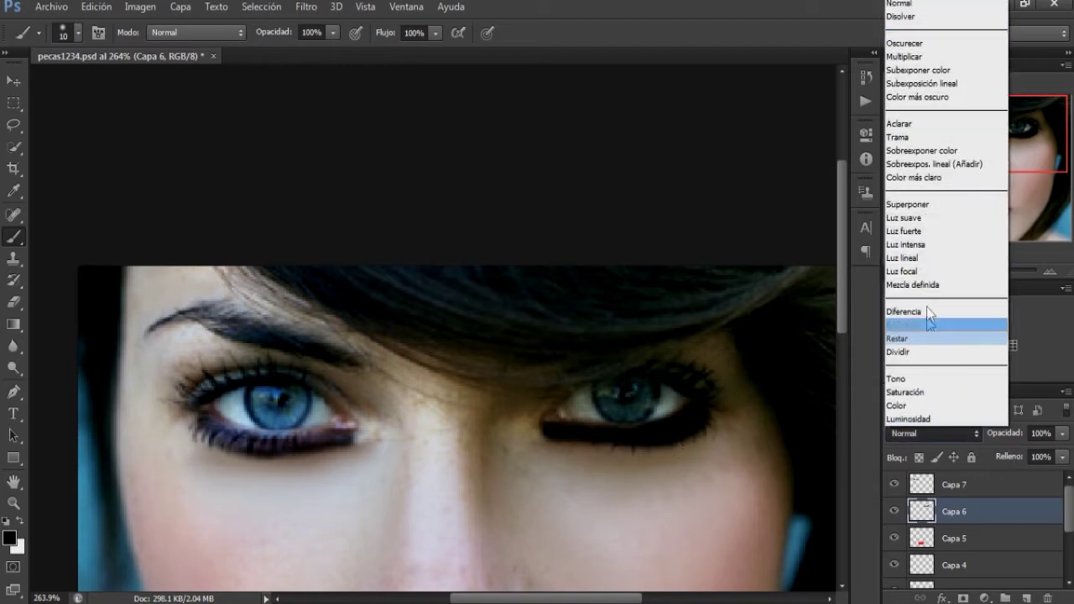
left_click(918, 216)
left_click(1062, 433)
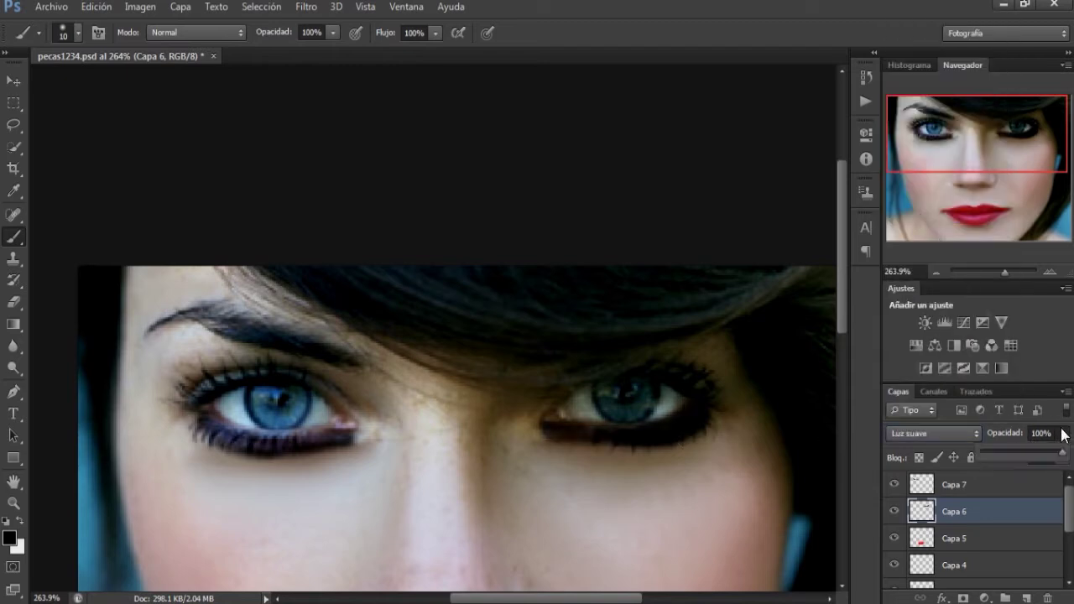
mouse_move(1054, 459)
left_mouse_down()
mouse_move(1036, 460)
mouse_move(1064, 457)
left_mouse_up()
left_click(1063, 458)
left_click_drag(1059, 480, 1027, 481)
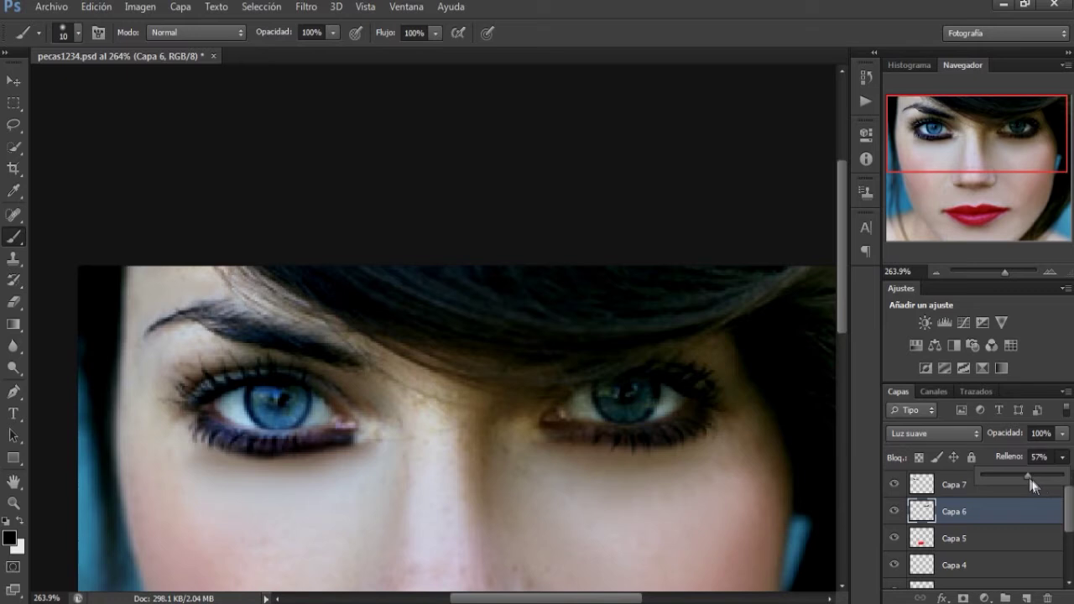
left_click(1062, 433)
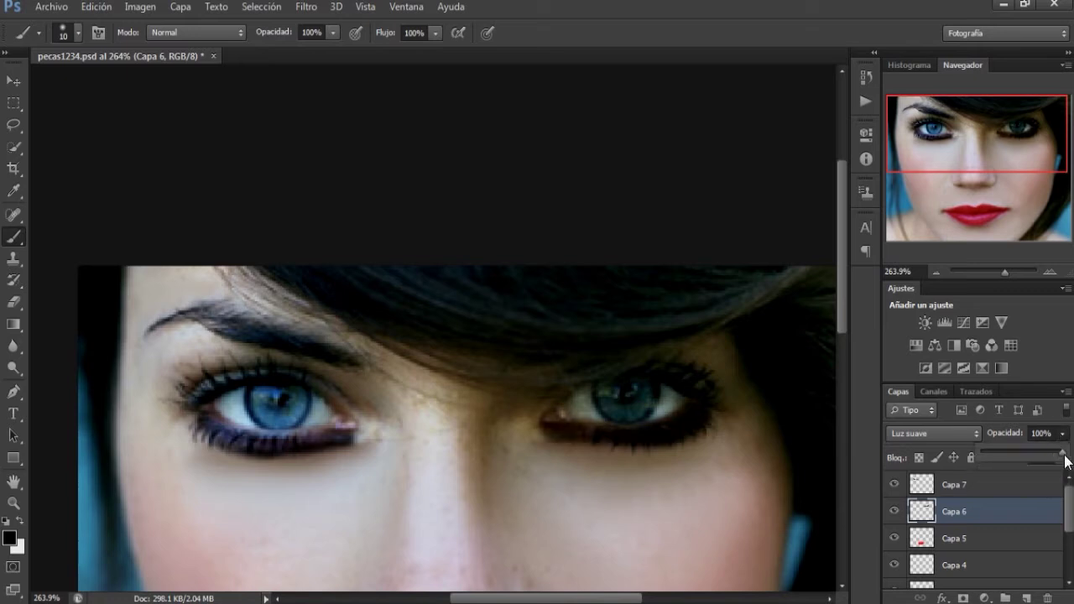
left_click_drag(1032, 459, 1013, 459)
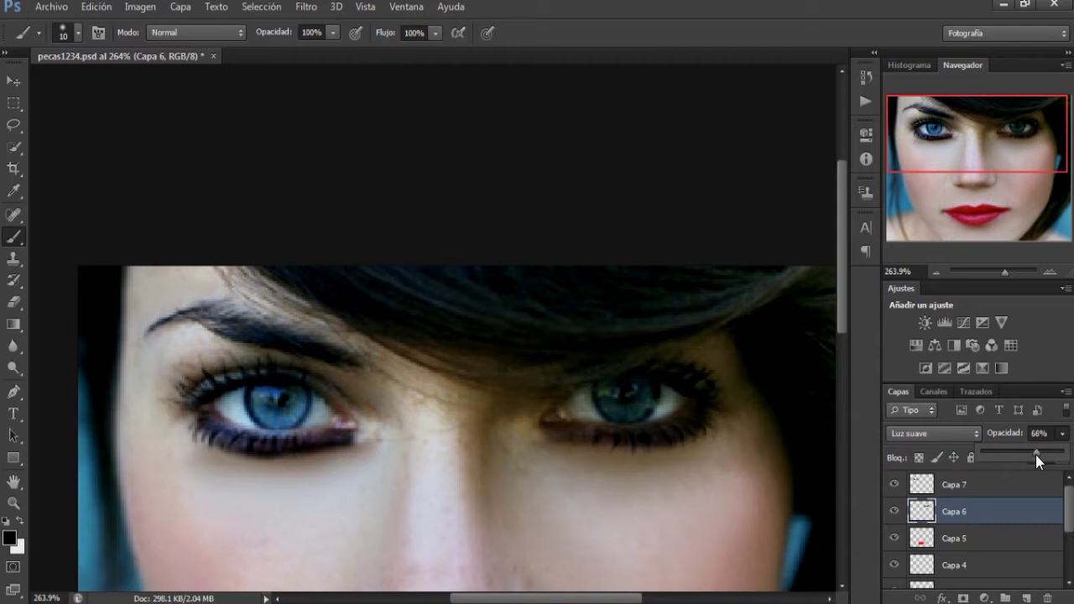
- Lower Capa 7's opacity and zoom out to view the whole face
left_click(1000, 484)
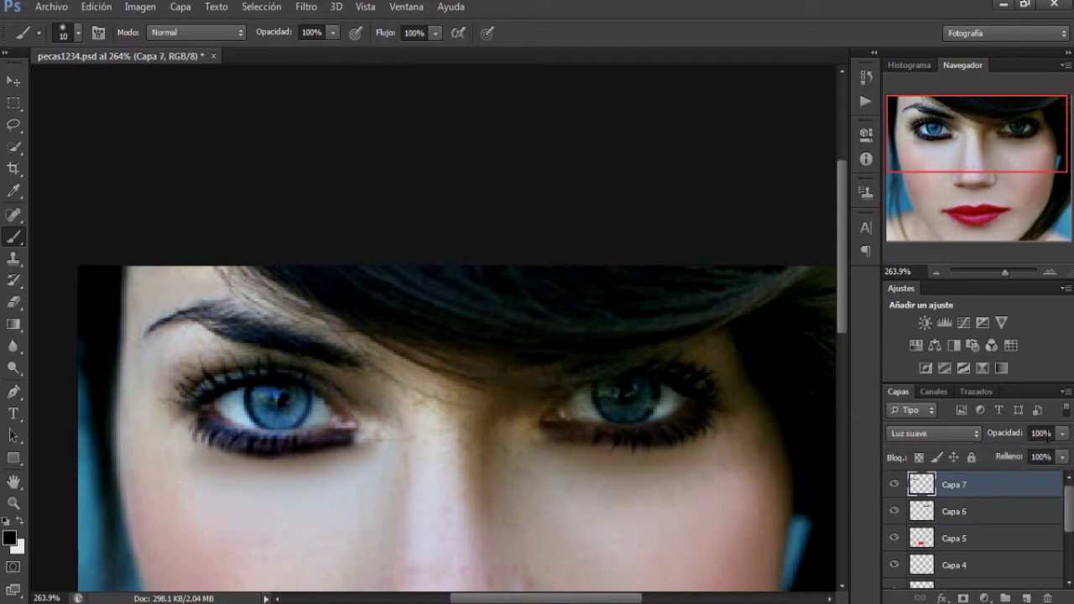
left_click_drag(1042, 454, 1032, 456)
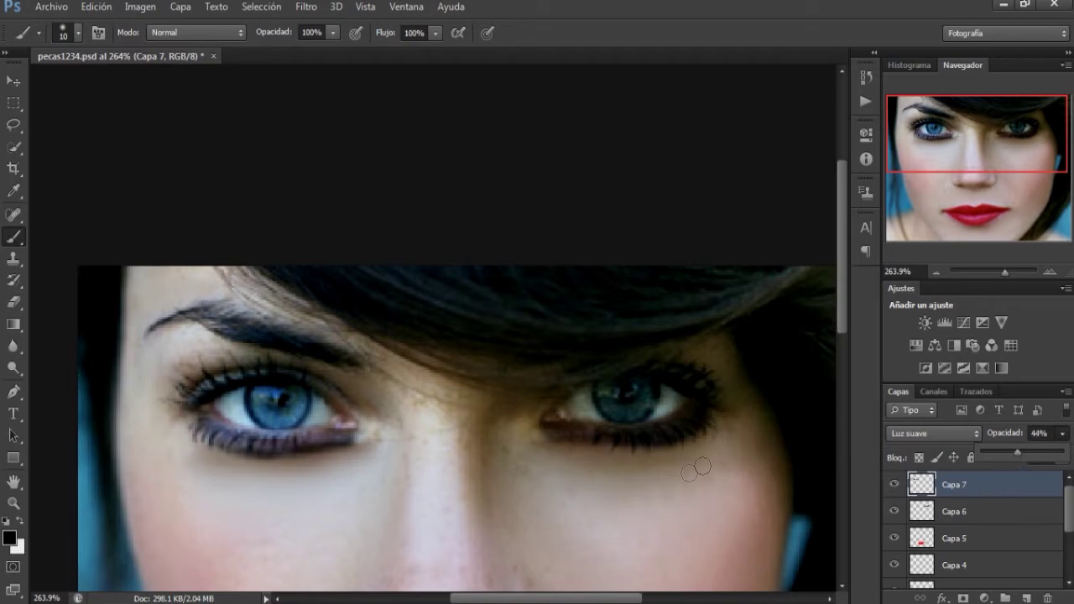
mouse_move(638, 503)
left_mouse_down()
mouse_move(580, 504)
mouse_move(755, 284)
left_mouse_up()
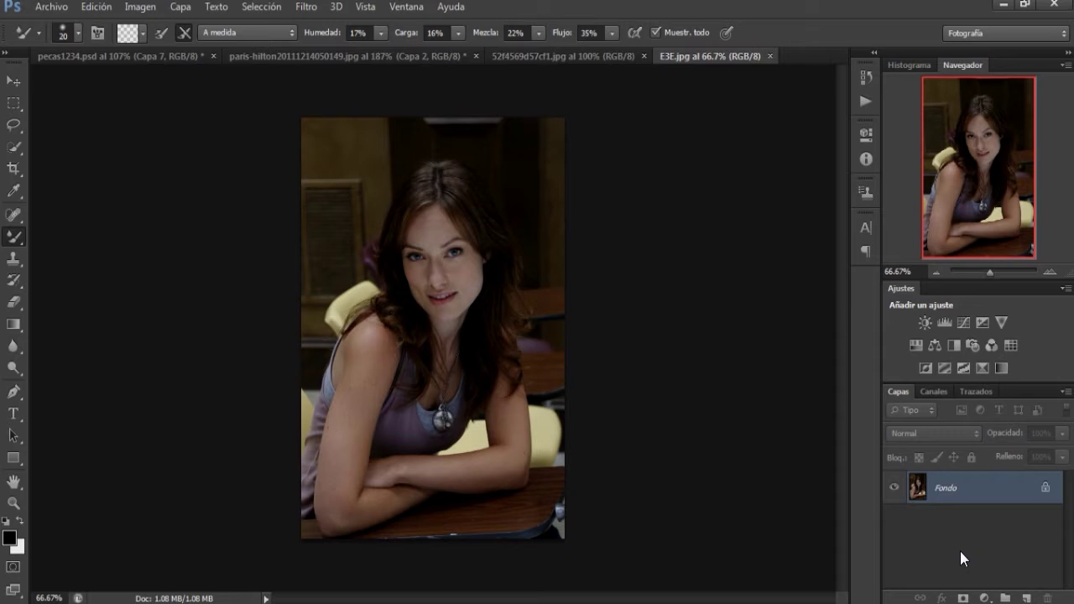
- Duplicate the photo as Capa 1, add empty layer Capa 2, and zoom to about 404% on the face
left_click(1024, 596)
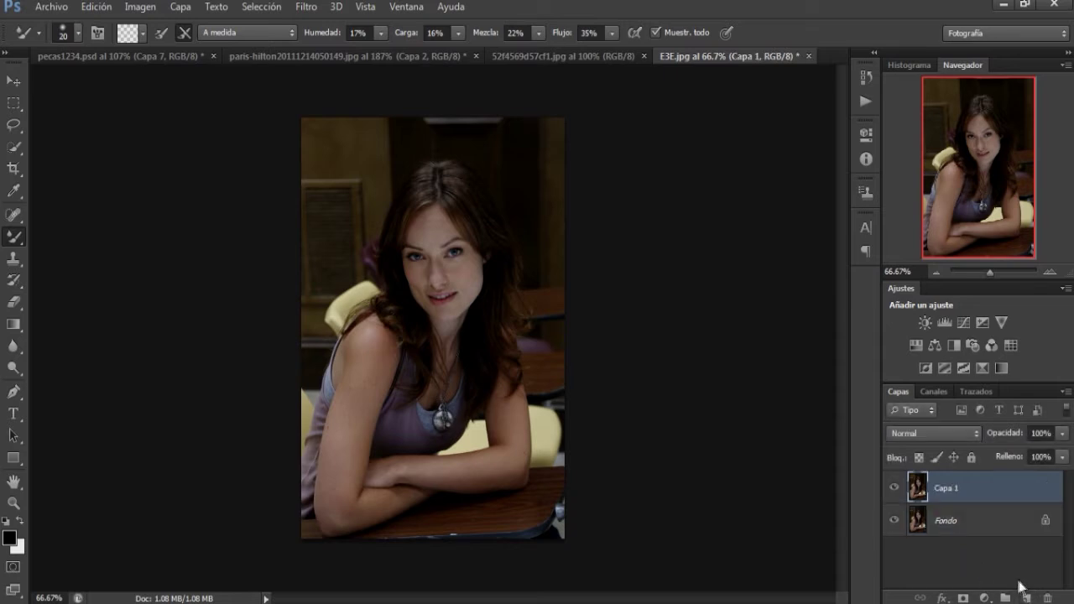
left_click(1024, 596)
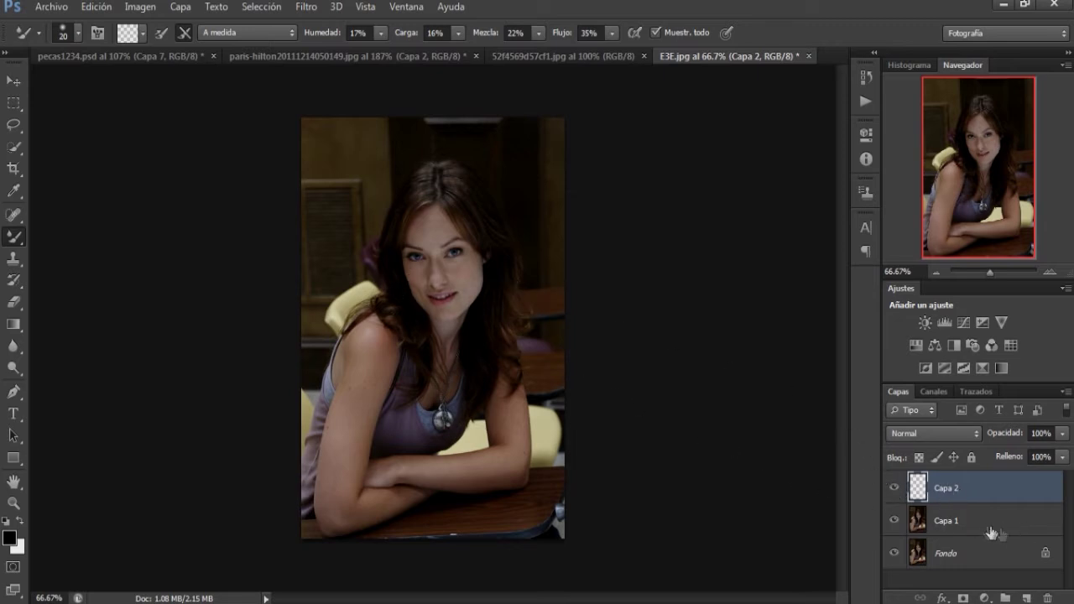
left_click_drag(282, 276, 516, 178)
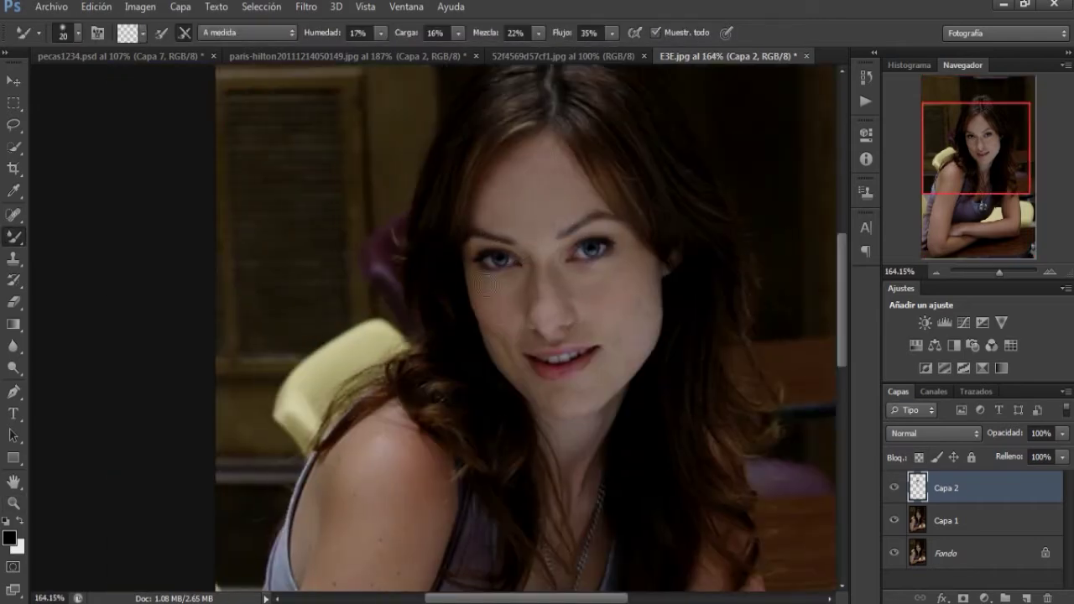
left_click_drag(583, 295, 629, 399)
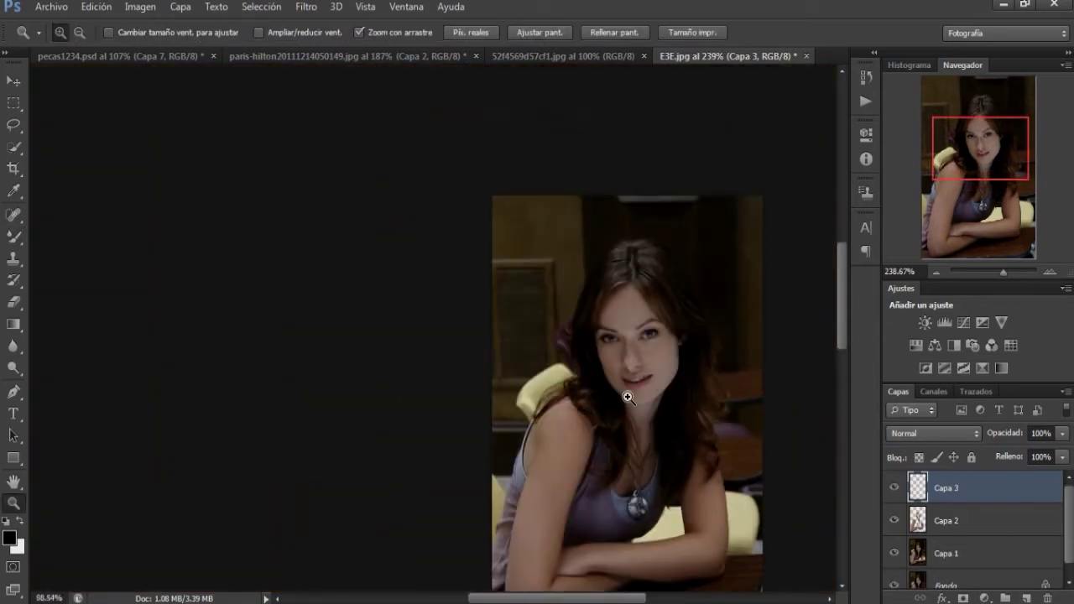
left_click_drag(628, 396, 652, 398)
key("b")
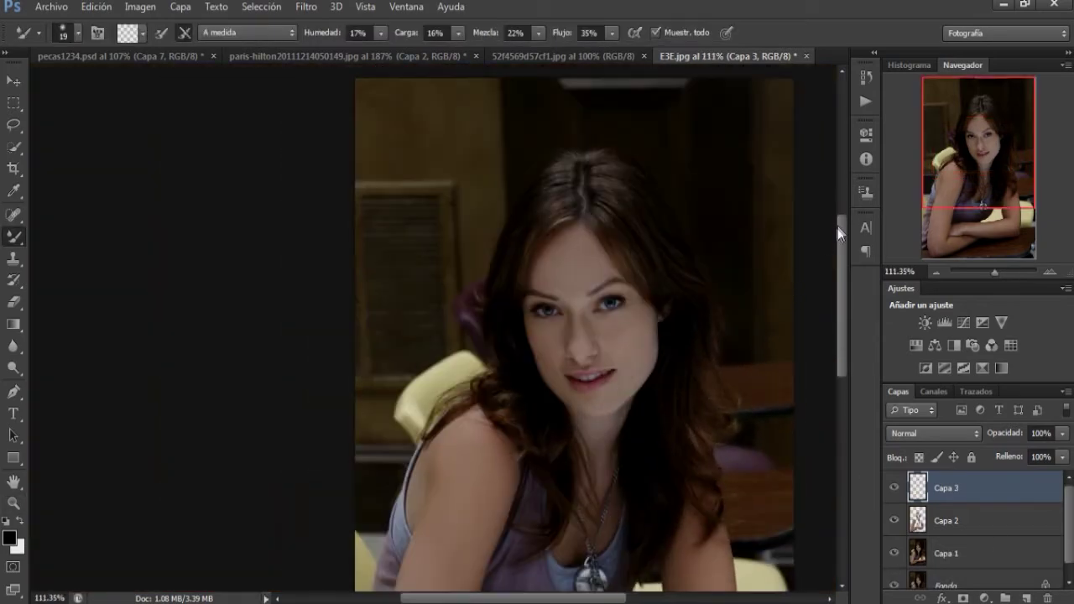
key("z")
left_click_drag(594, 329, 681, 253)
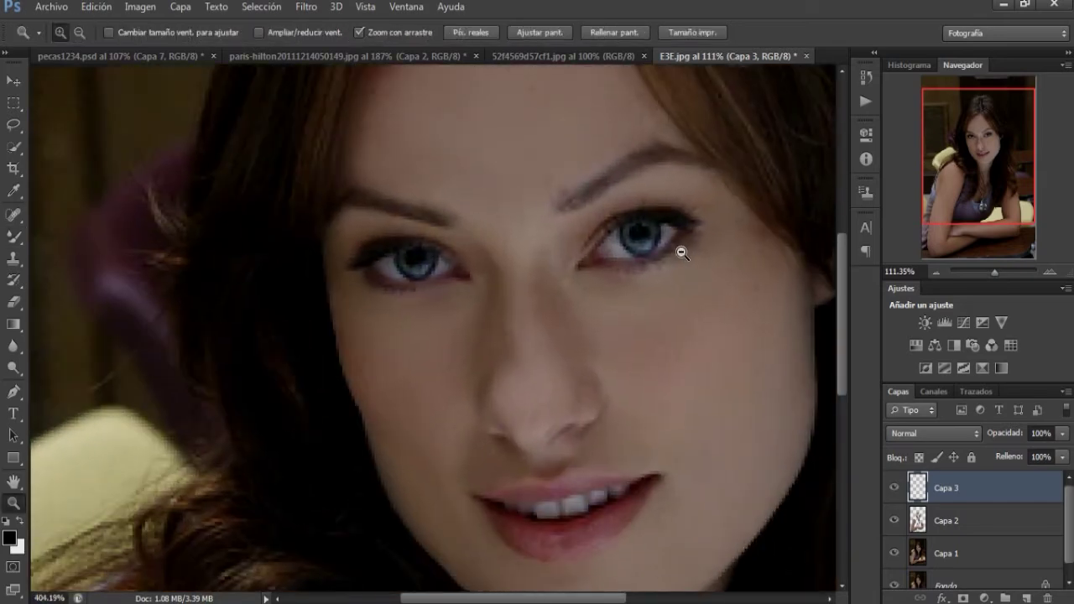
key("b")
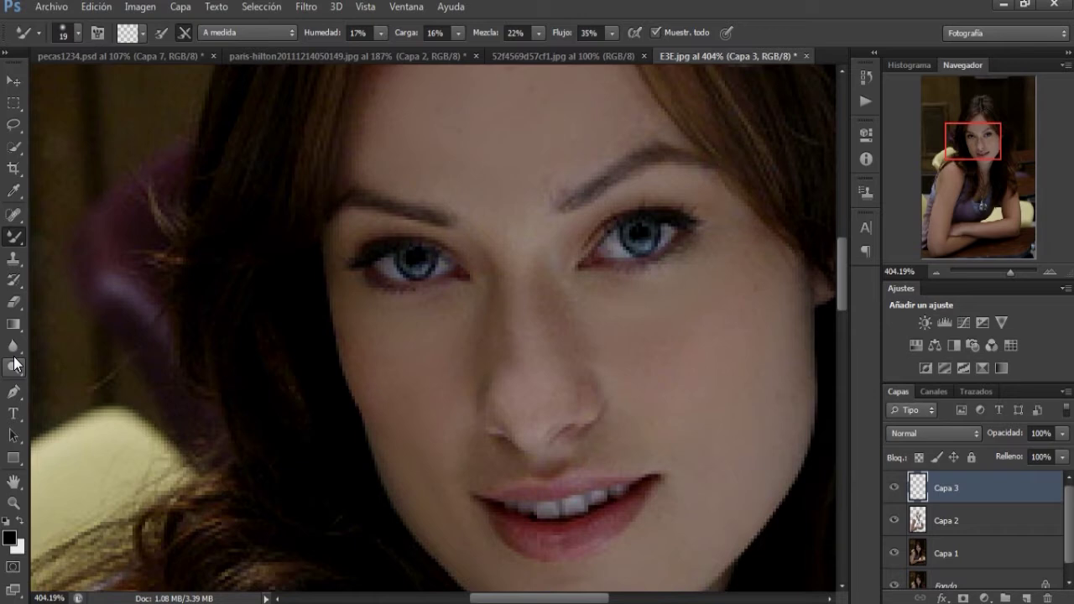
- Switch to Herramienta Pincel and set the foreground colour to red e53e3e
right_click(17, 237)
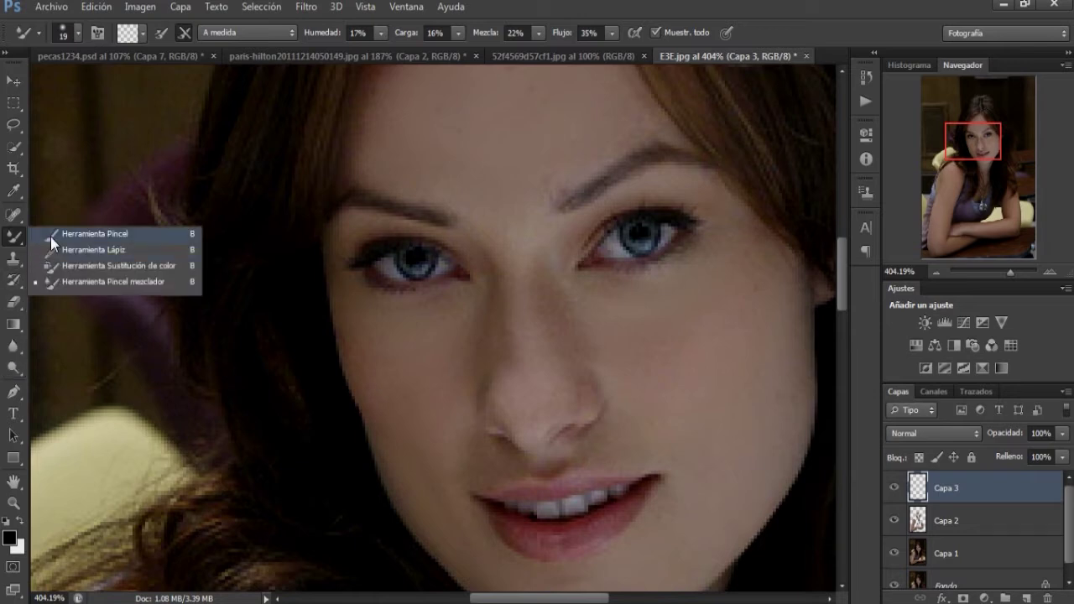
left_click(50, 236)
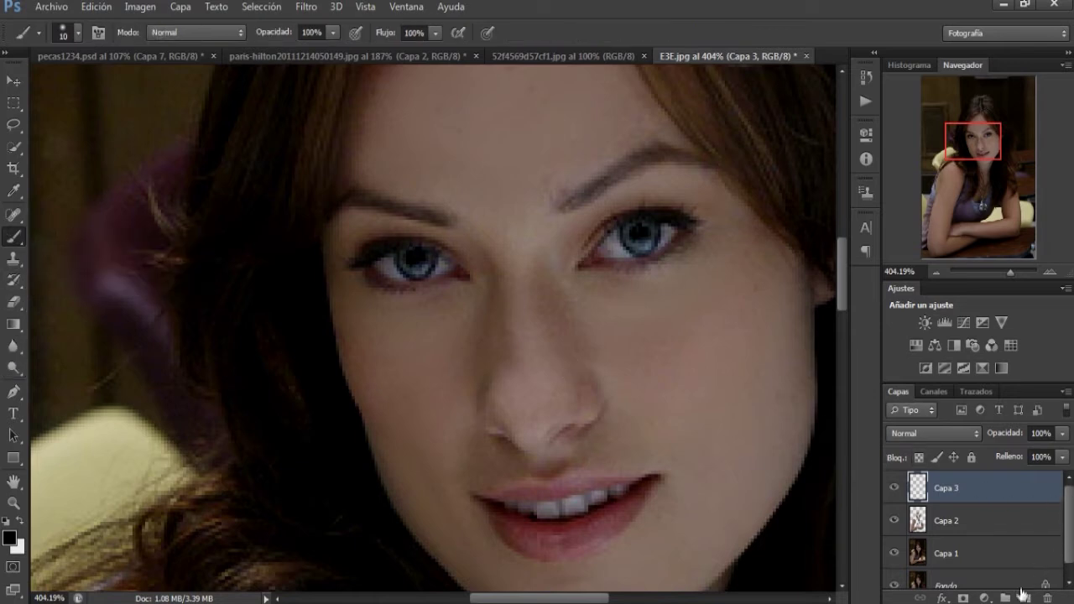
left_click(10, 538)
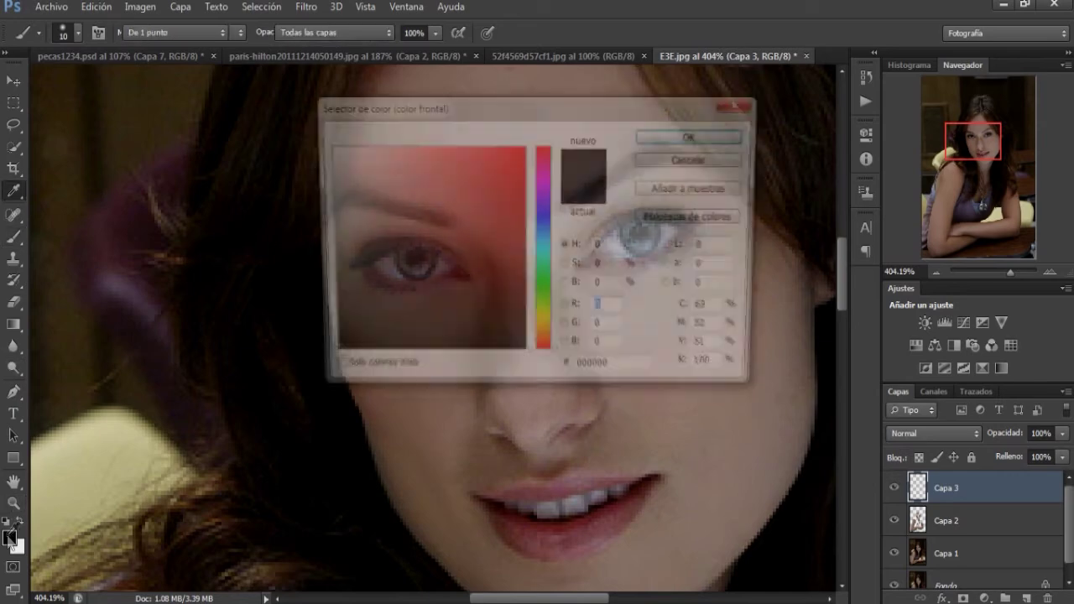
mouse_move(442, 175)
left_mouse_down()
mouse_move(421, 171)
mouse_move(470, 168)
left_mouse_up()
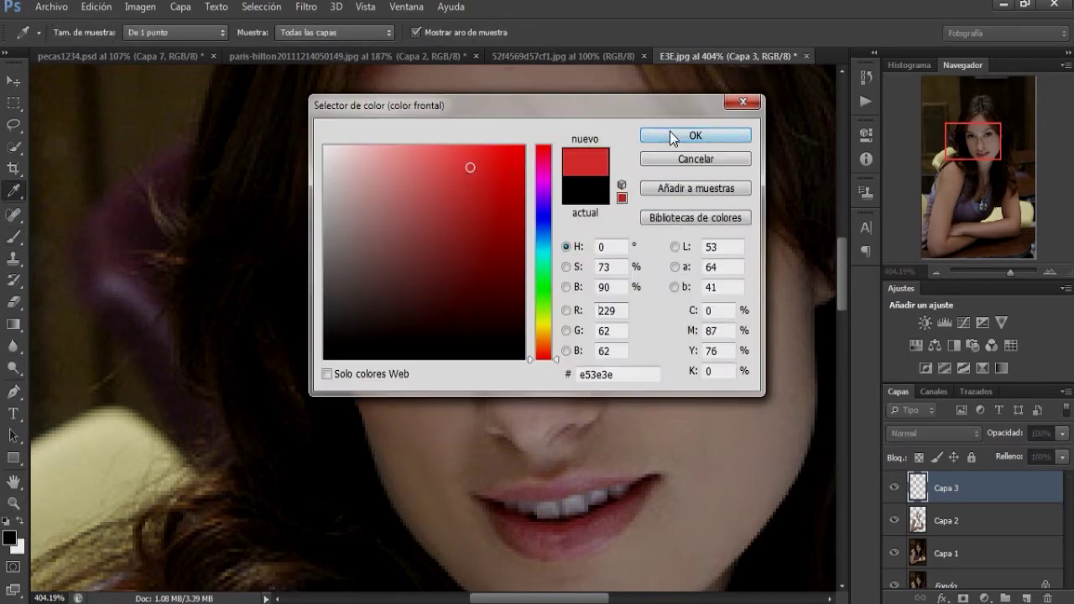
left_click(670, 135)
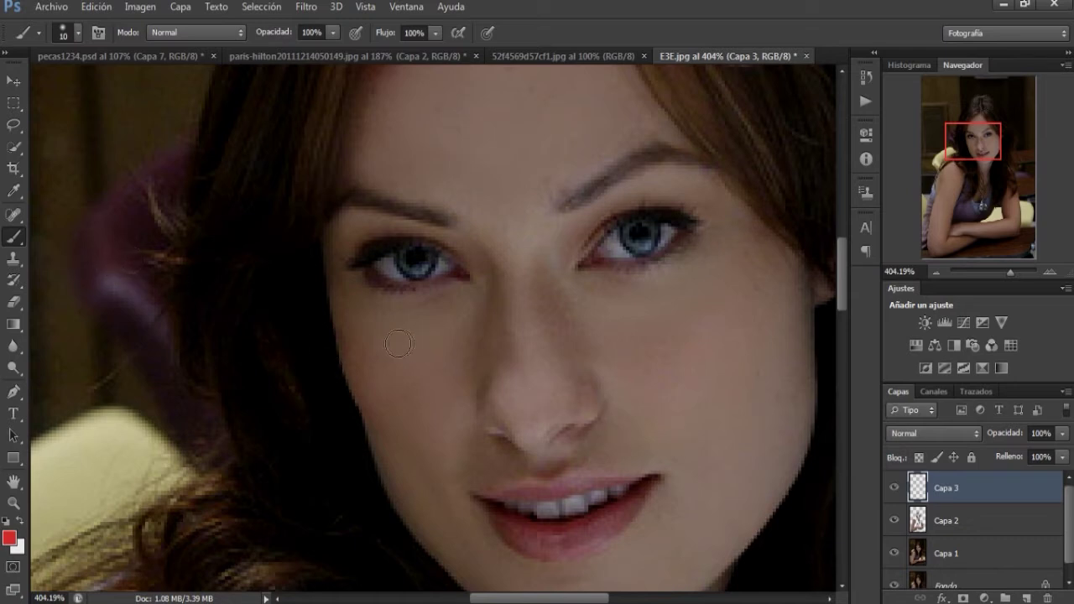
- Use a 29 px soft brush to paint a red blush patch on the left cheek
left_click_drag(372, 351, 416, 479)
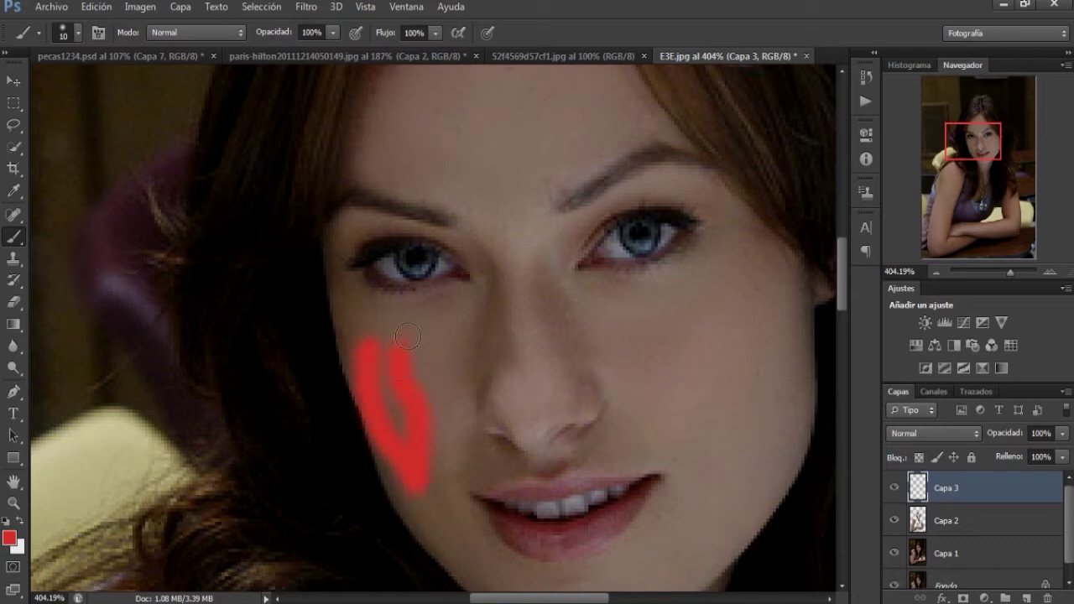
key("ctrl+z")
right_click(416, 385)
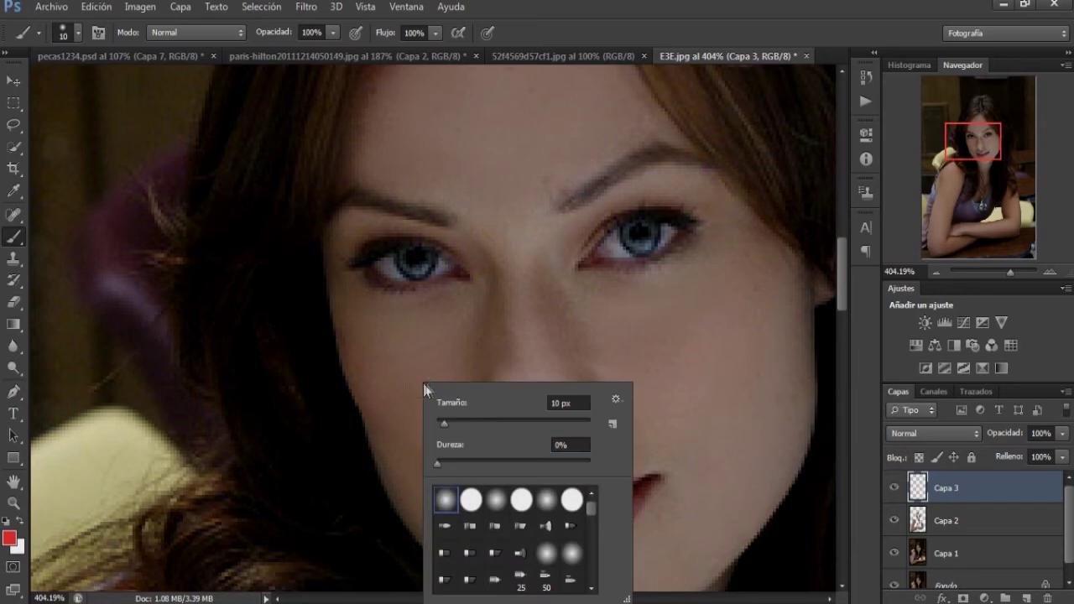
left_click_drag(457, 422, 463, 422)
key("Return")
left_click_drag(395, 372, 416, 379)
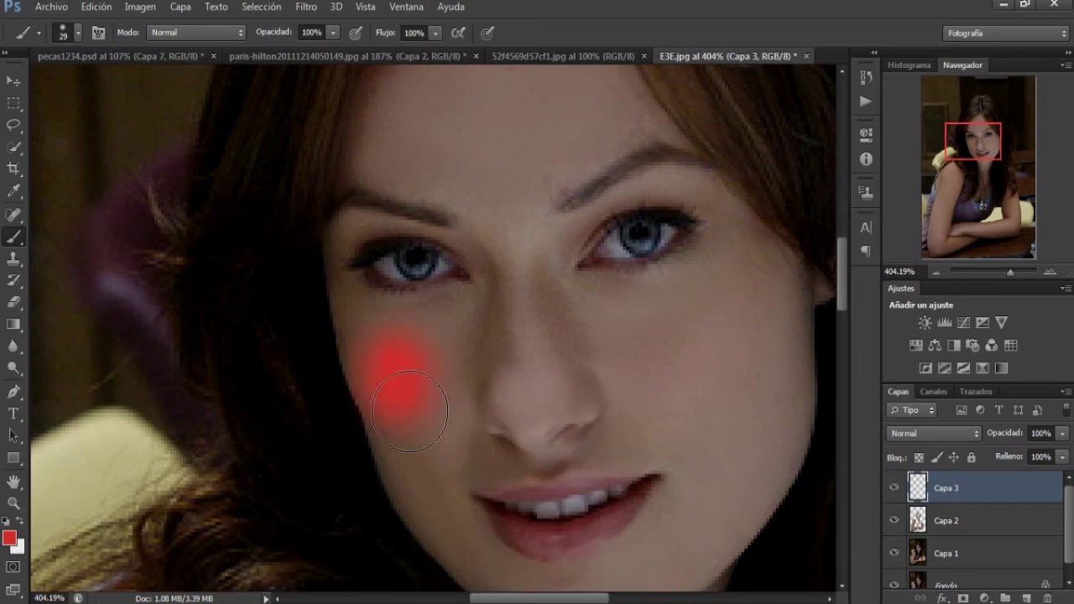
- Paint red blush over the right cheek, redoing the uneven stroke
mouse_move(712, 352)
left_mouse_down()
mouse_move(768, 321)
mouse_move(757, 408)
mouse_move(748, 362)
mouse_move(712, 351)
mouse_move(722, 403)
mouse_move(756, 361)
mouse_move(689, 344)
left_mouse_up()
key("ctrl+z")
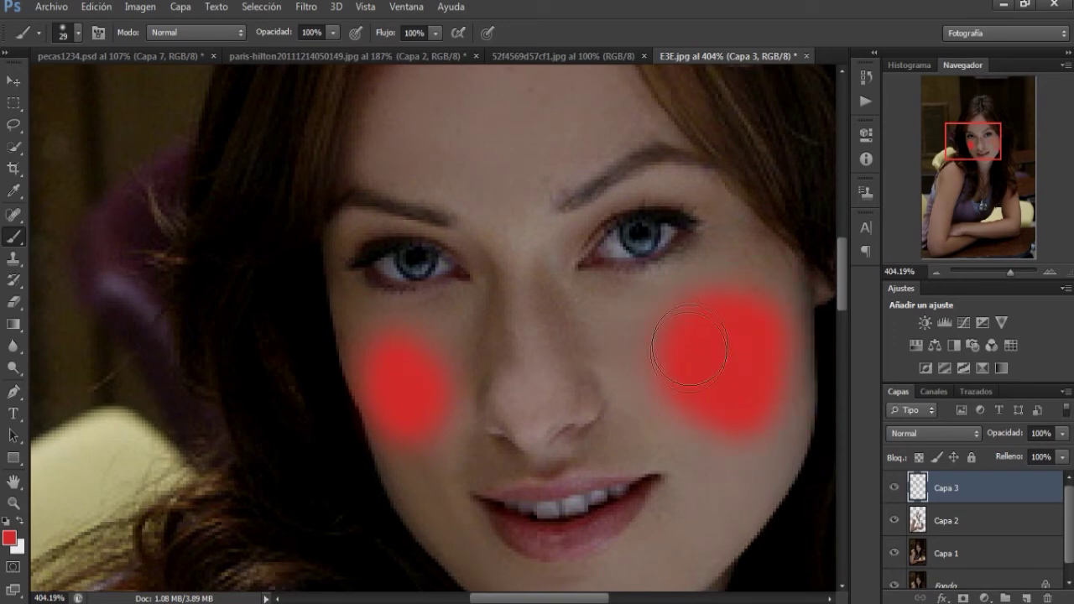
left_click_drag(780, 378, 789, 348)
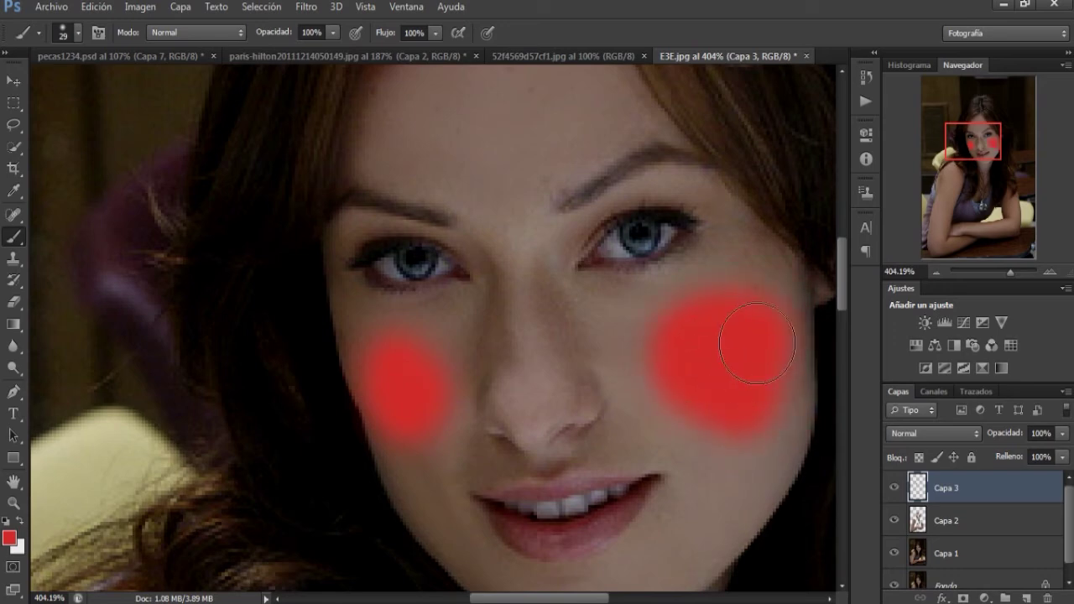
left_click(958, 437)
- Set Capa 3's blend mode to Luz suave after trying Superponer
left_click(938, 213)
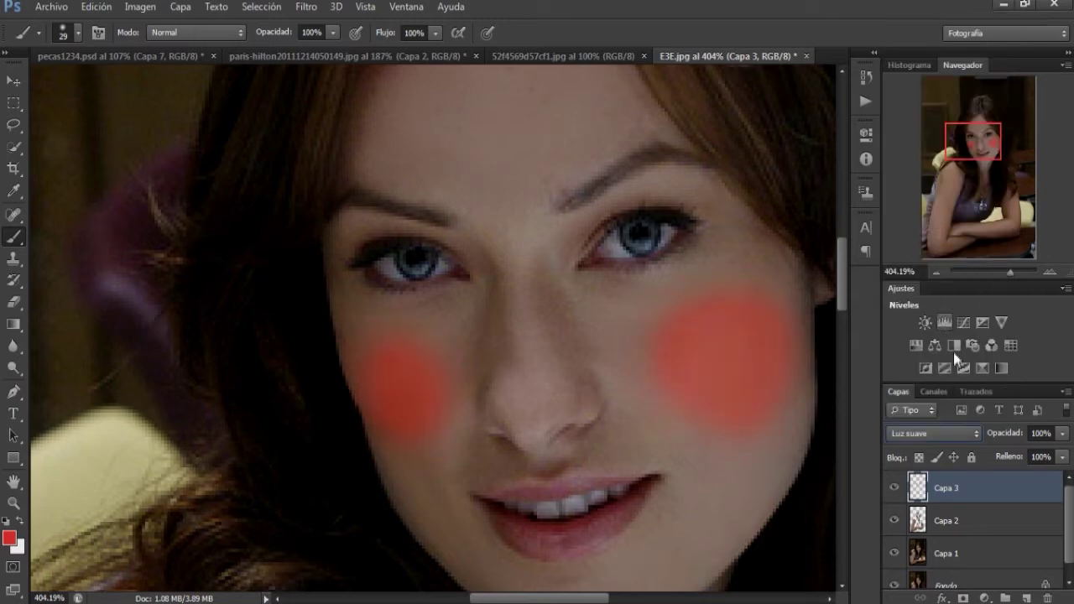
left_click(933, 433)
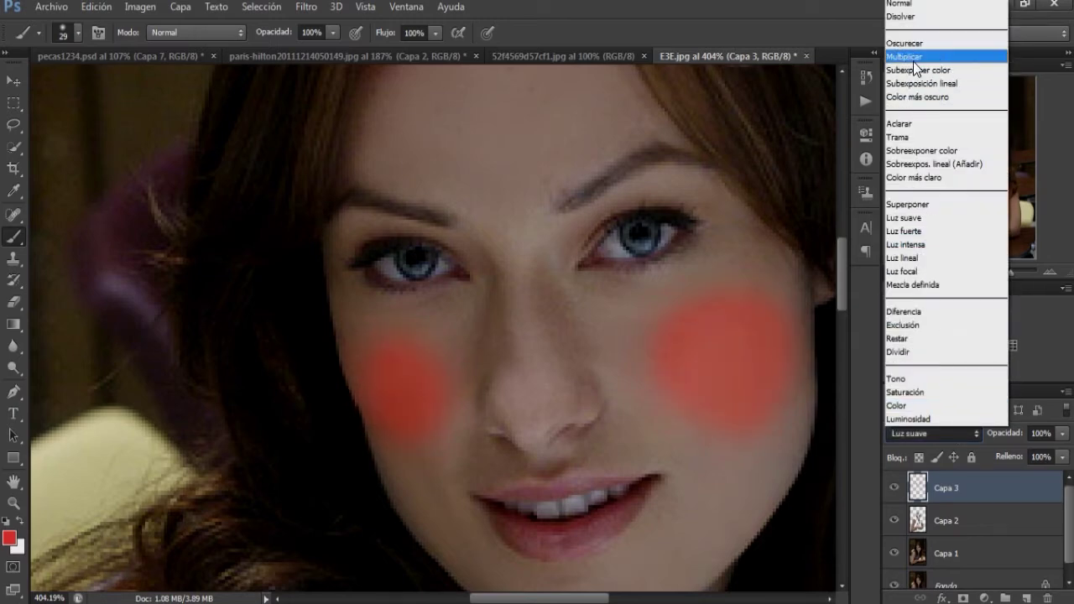
left_click(927, 204)
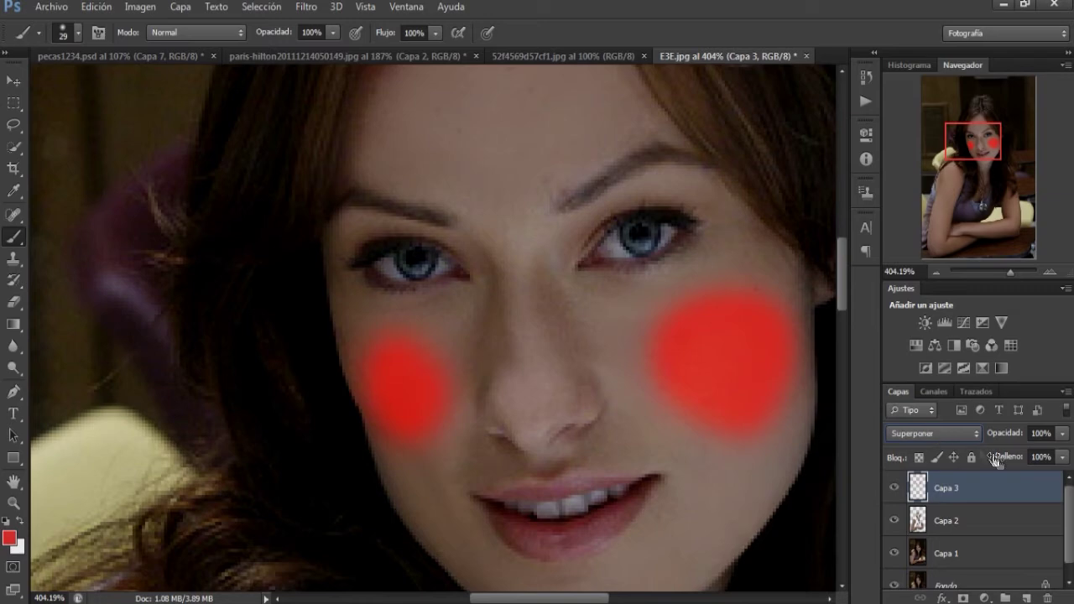
left_click(926, 433)
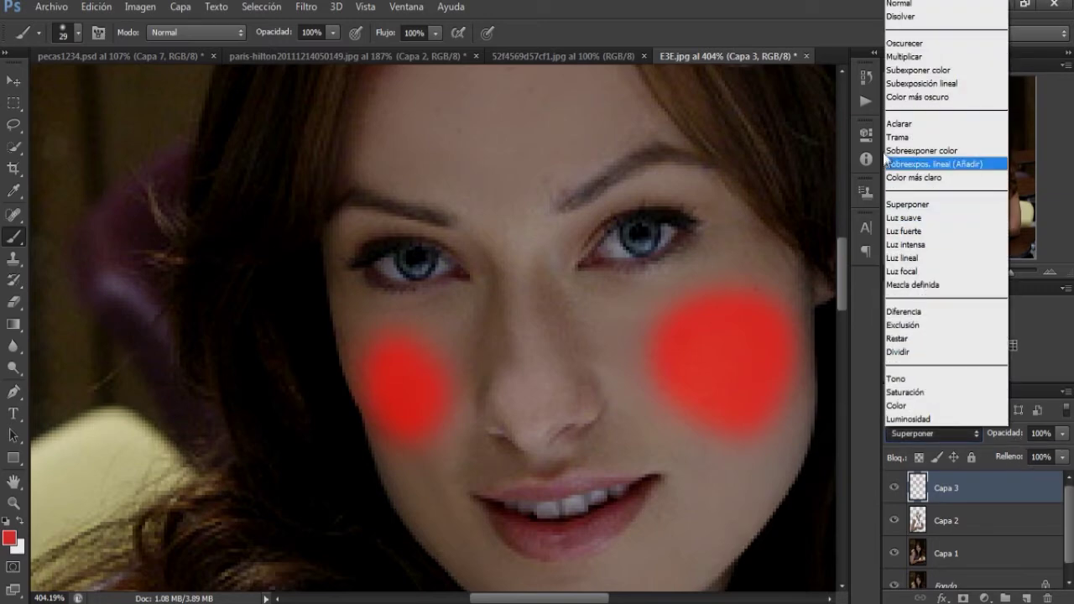
left_click(906, 213)
- Lower Capa 3's opacity to about 23% and zoom out from the face
left_click(1062, 433)
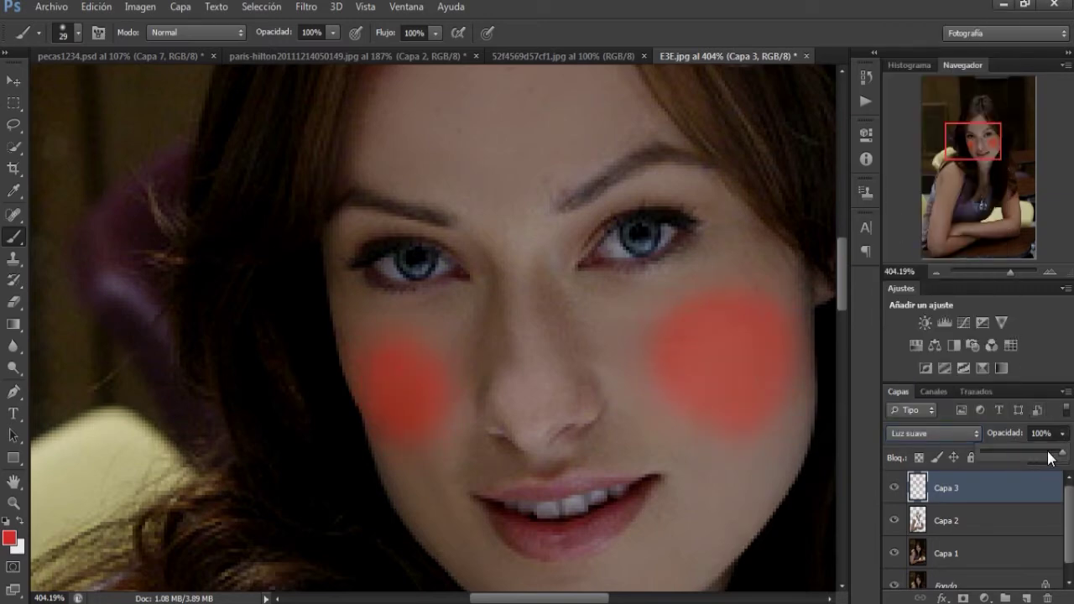
left_click_drag(1010, 451, 985, 450)
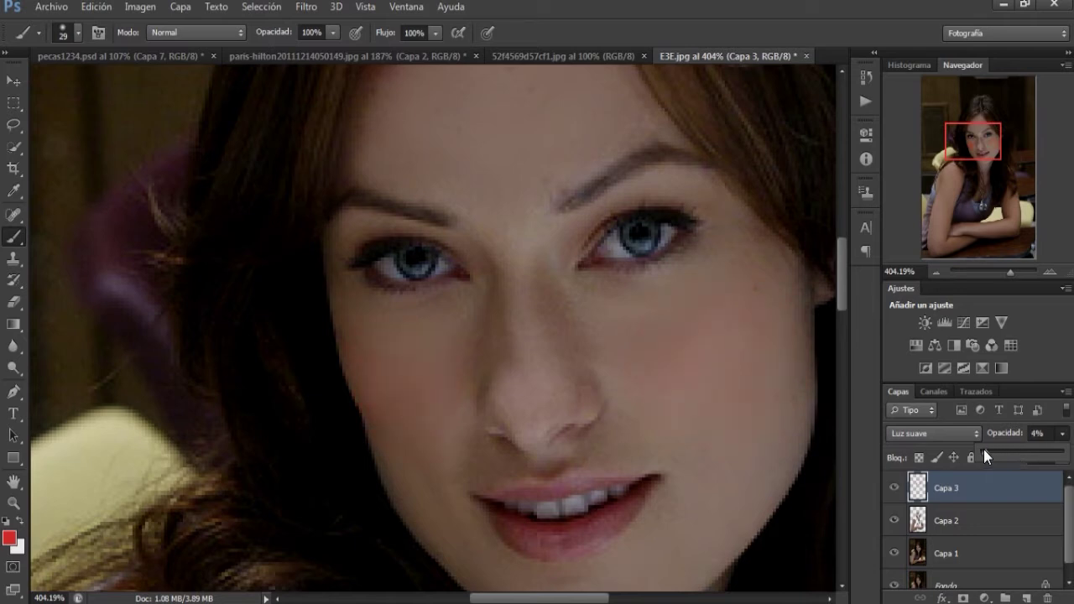
left_click_drag(983, 449, 994, 449)
key("z")
mouse_move(628, 384)
left_mouse_down()
mouse_move(731, 395)
mouse_move(685, 412)
left_mouse_up()
key("b")
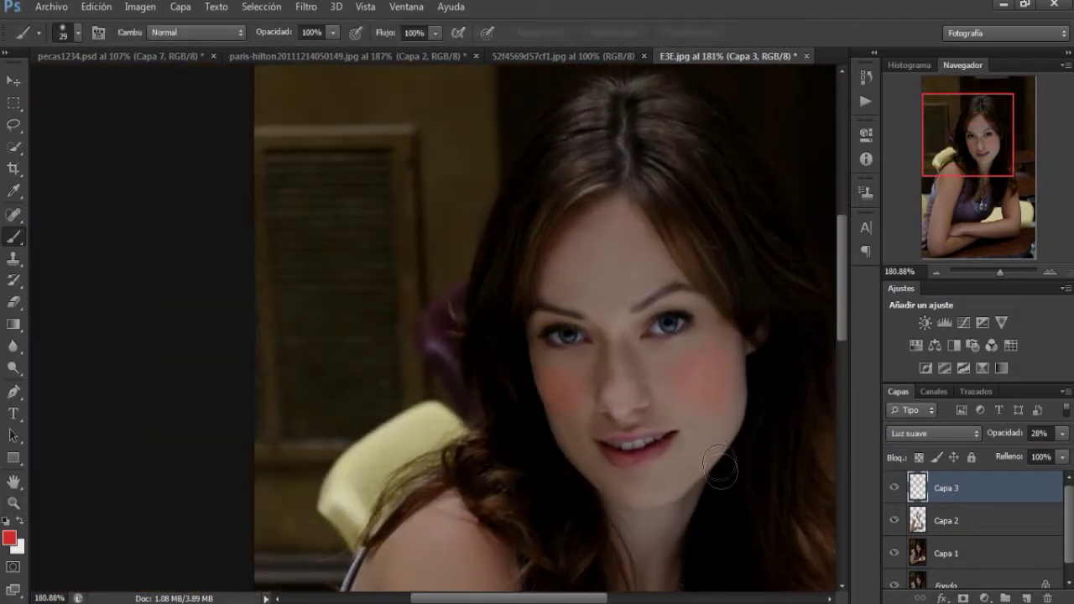
left_click_drag(838, 238, 847, 245)
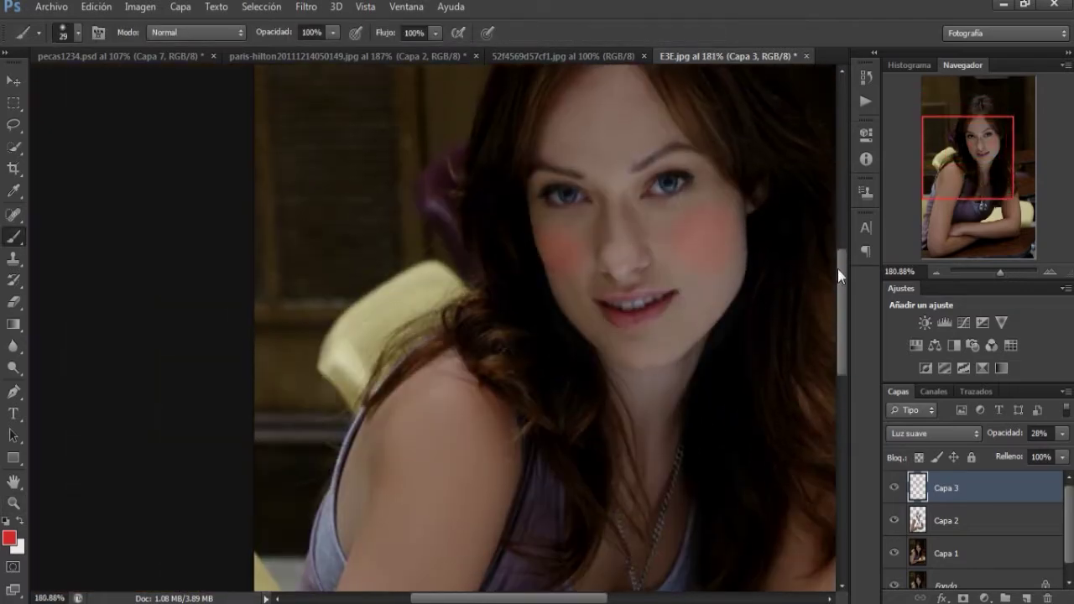
left_click(1064, 433)
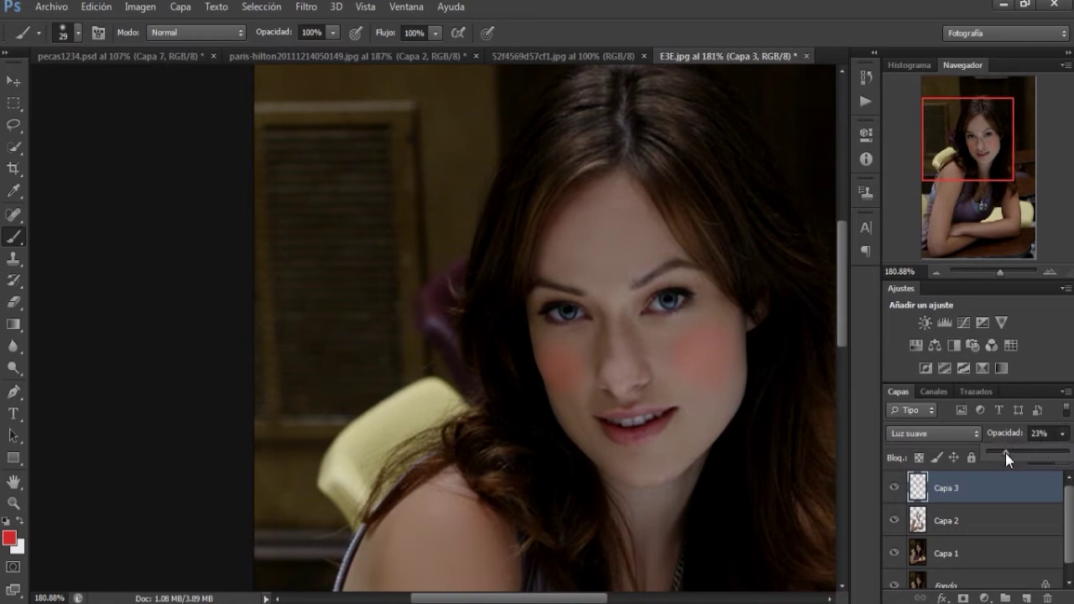
- On a new layer, paint black eyeliner under the left eye and warp it to follow the lid
left_click(1027, 598)
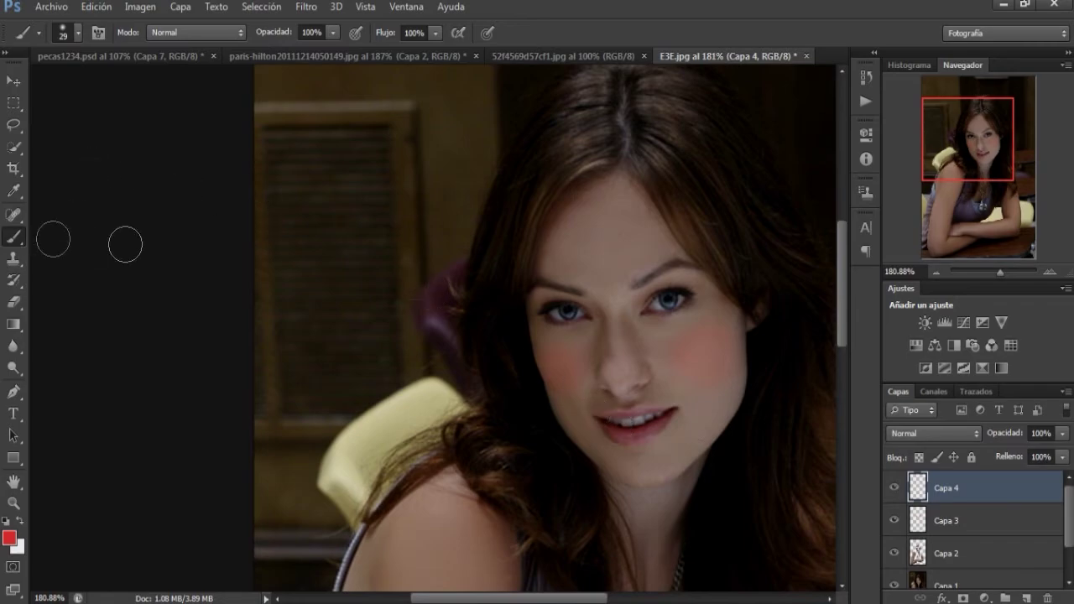
key("z")
mouse_move(588, 260)
left_mouse_down()
mouse_move(625, 290)
mouse_move(633, 280)
left_mouse_up()
key("b")
key("d")
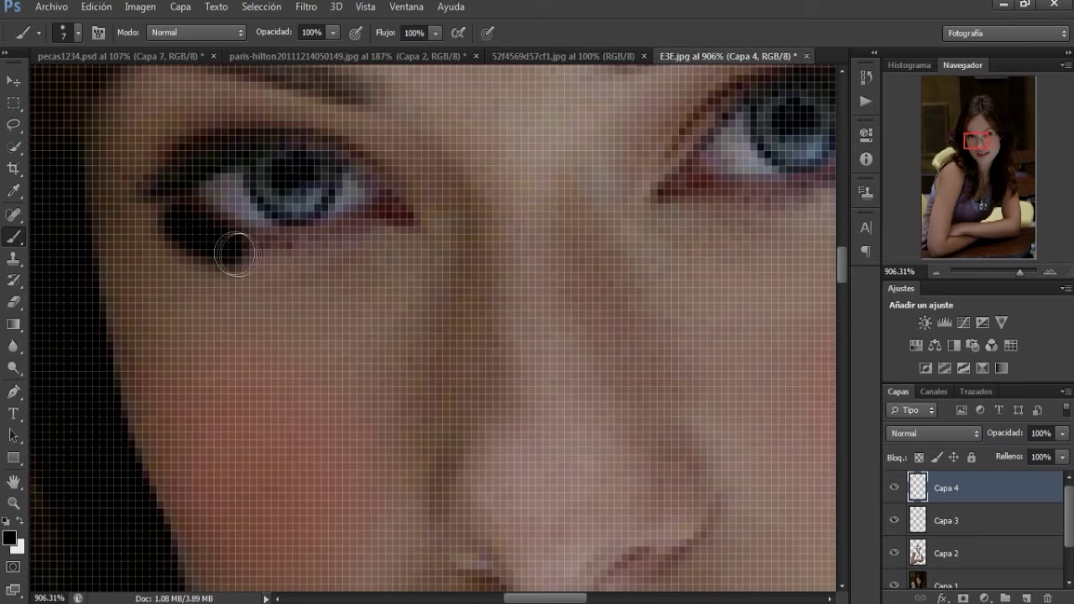
left_click_drag(236, 253, 409, 241)
left_click(96, 6)
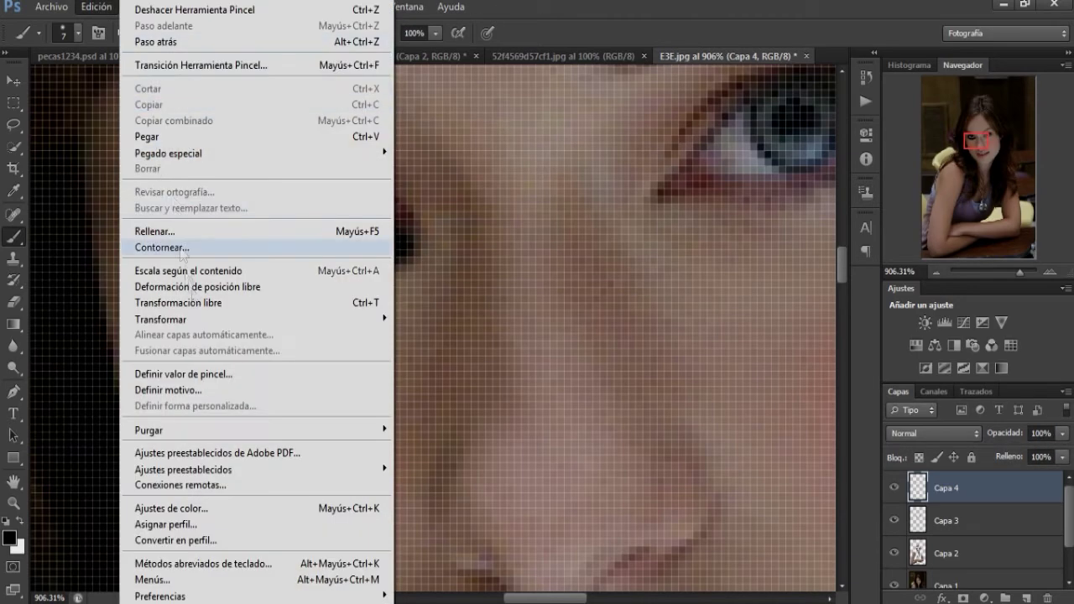
left_click(456, 417)
mouse_move(395, 273)
left_mouse_down()
mouse_move(399, 242)
mouse_move(307, 247)
left_mouse_up()
key("Return")
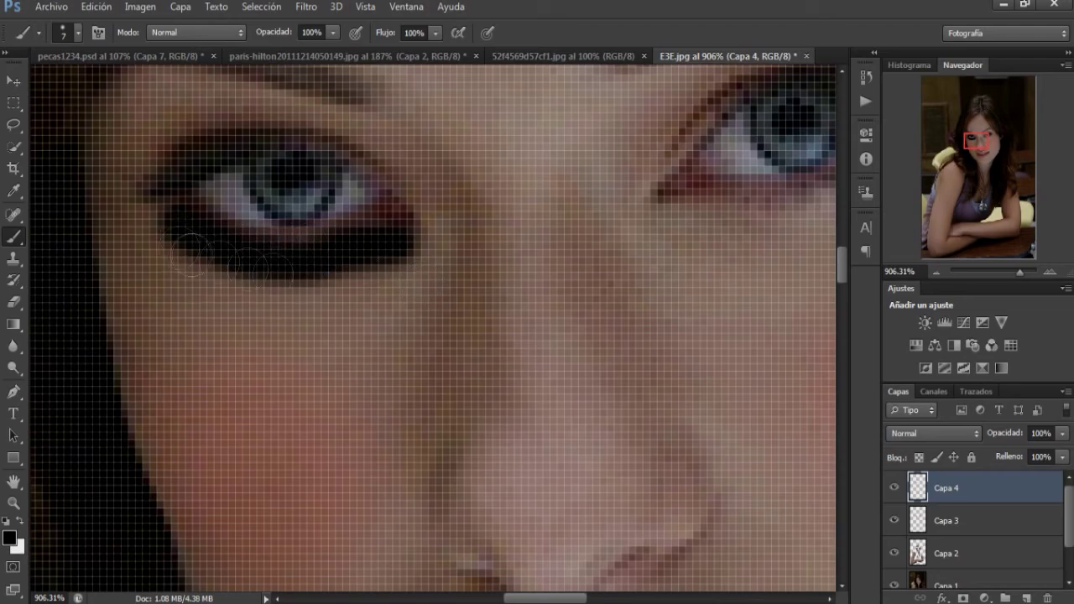
- On another new layer, paint black eyeliner under the right eye
key("z")
key("ctrl+0")
left_click_drag(367, 288, 420, 288)
left_click(1025, 599)
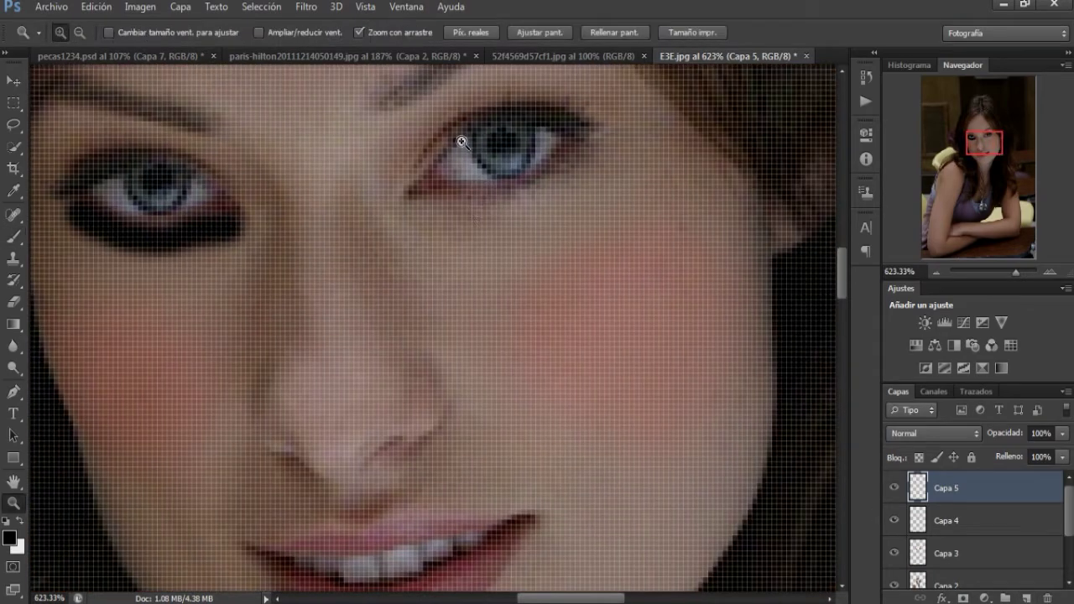
left_click_drag(462, 142, 487, 142)
key("b")
left_click_drag(390, 242, 646, 163)
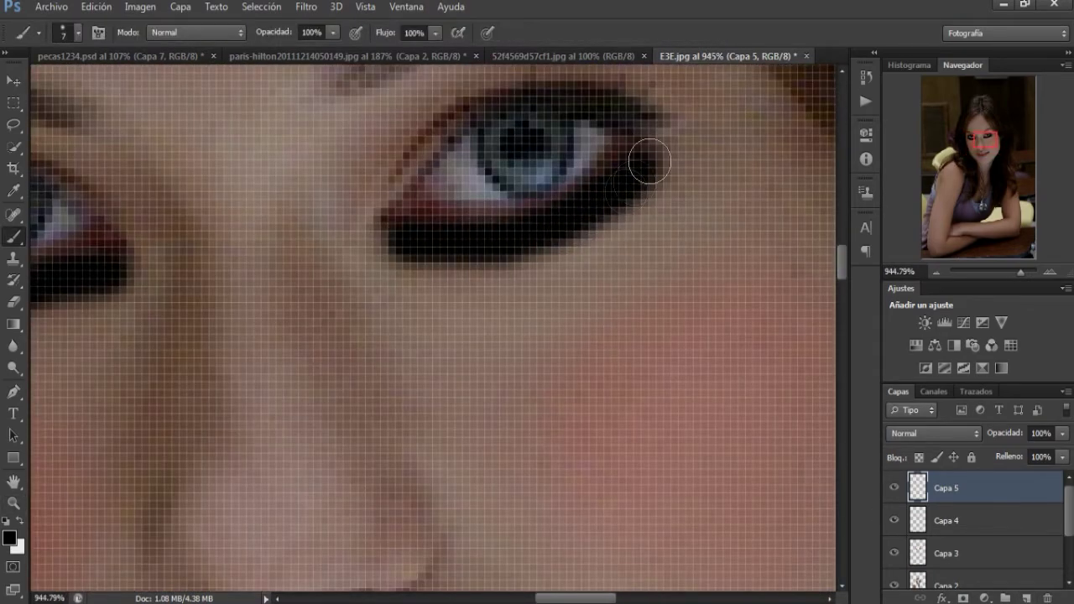
- Set the eyeliner layer to Luz suave at 67% opacity, then select Capa 4
left_click(948, 432)
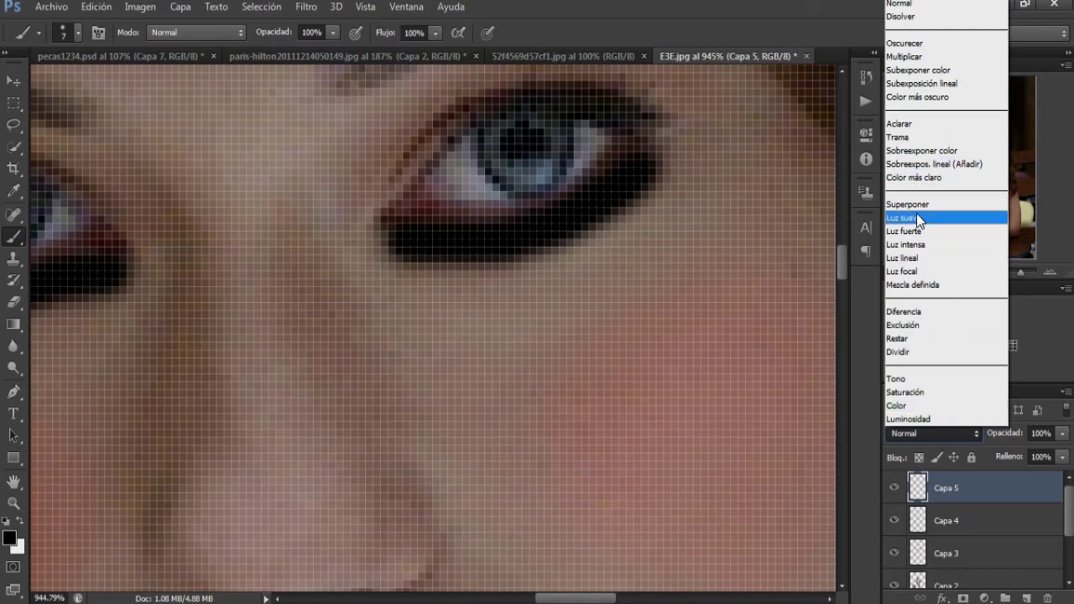
left_click(919, 219)
left_click(1063, 435)
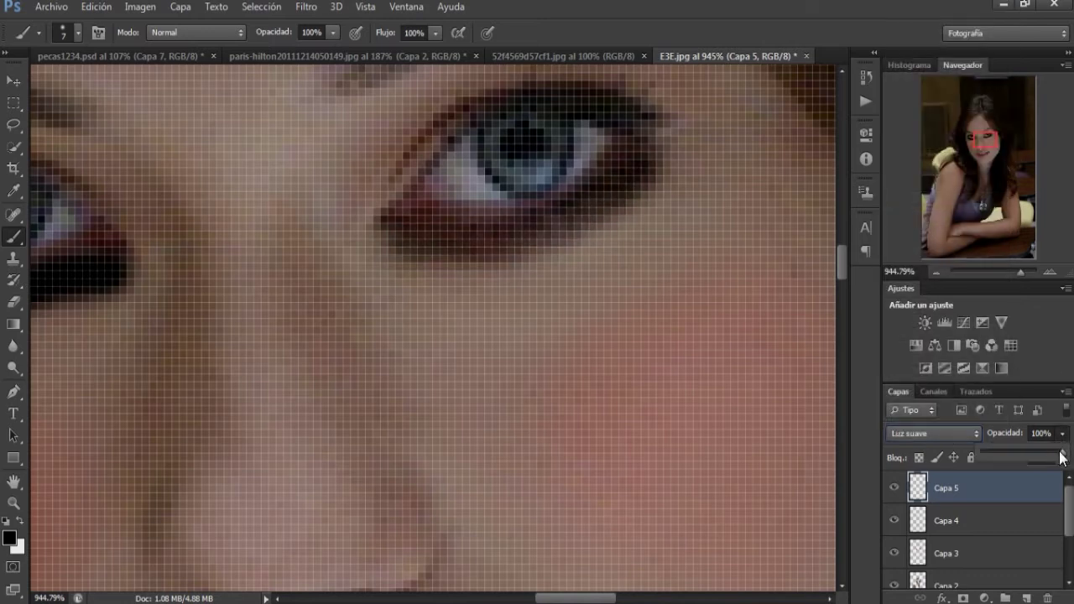
left_click_drag(1038, 453, 1024, 457)
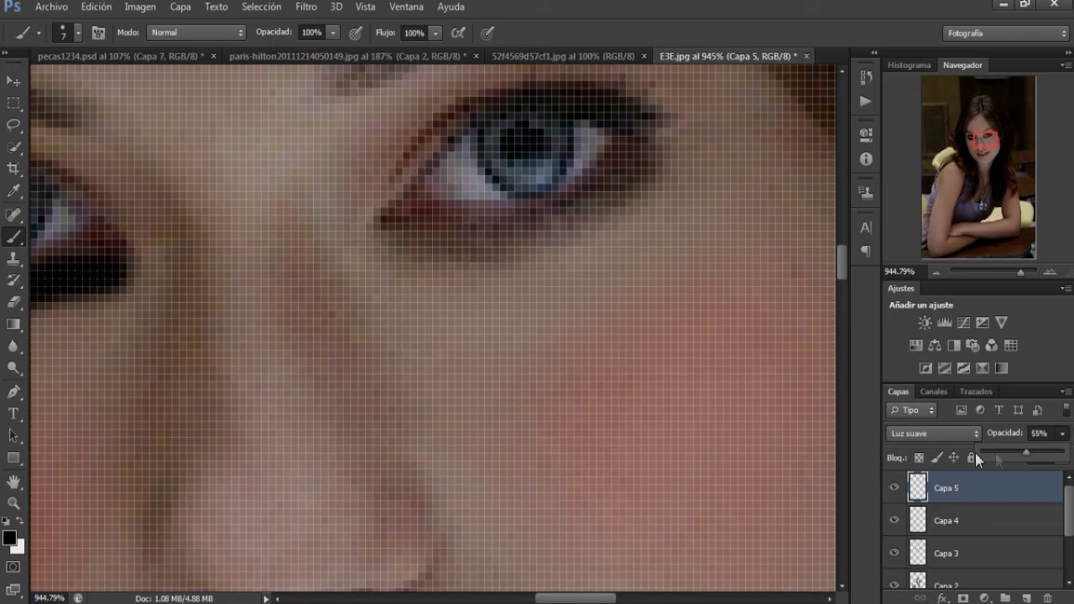
left_click(957, 528)
left_click(931, 433)
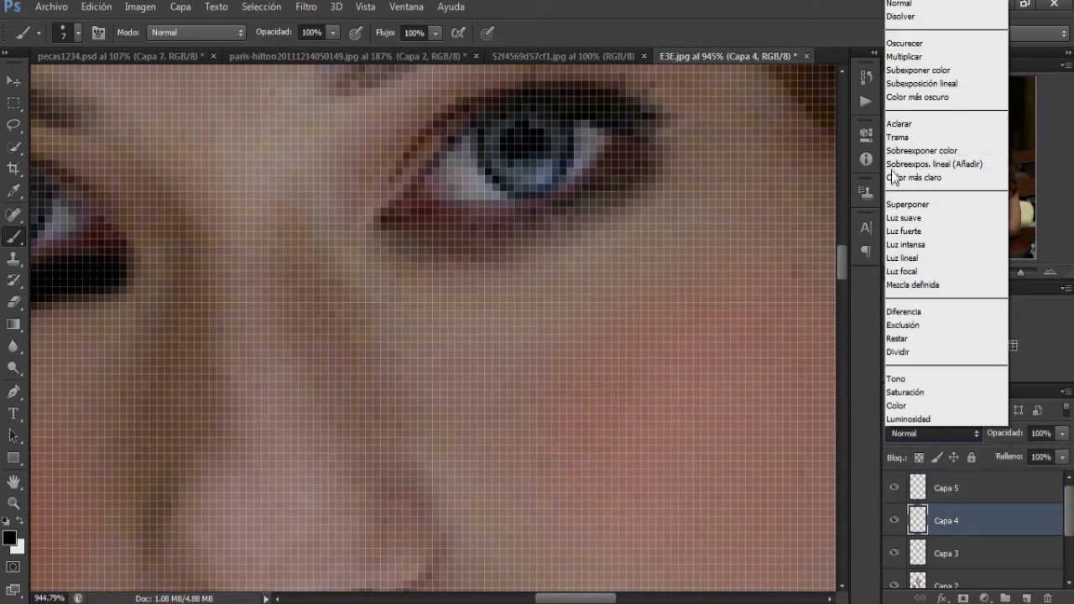
left_click(725, 19)
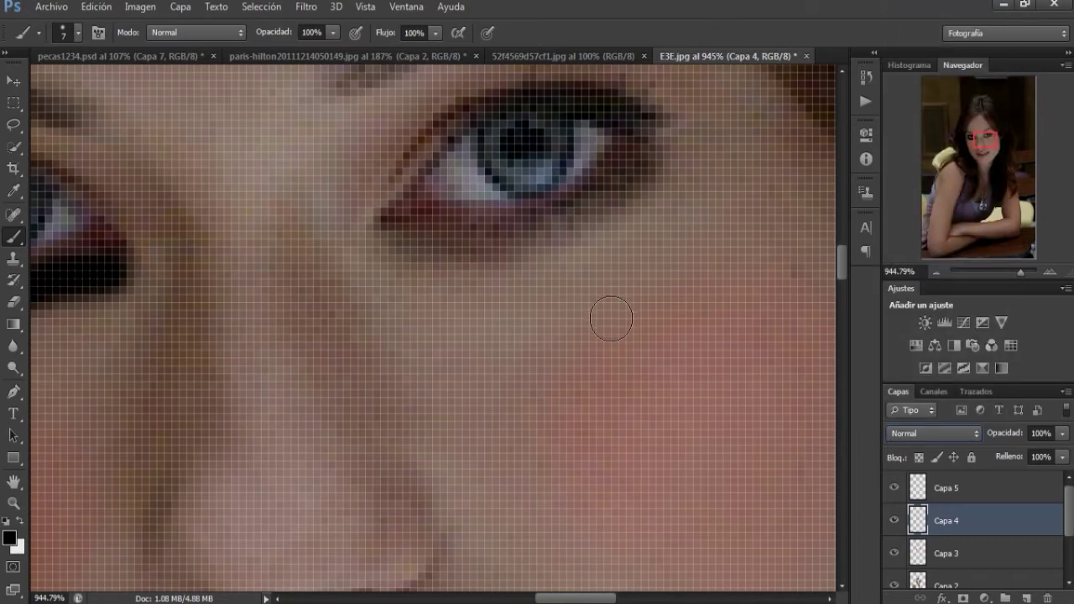
- Give Capa 4 Luz suave blending at 55% opacity and darken along the lower eyelid
left_click_drag(582, 334, 606, 336)
key("z")
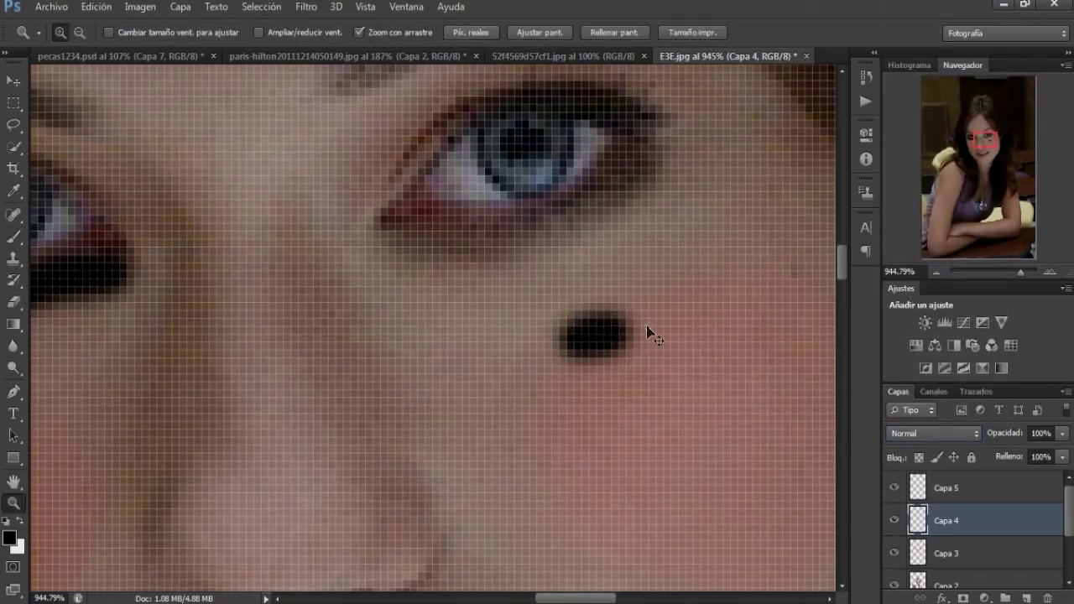
key("ctrl+z")
mouse_move(678, 364)
left_mouse_down()
mouse_move(559, 355)
mouse_move(621, 357)
left_mouse_up()
left_click(13, 237)
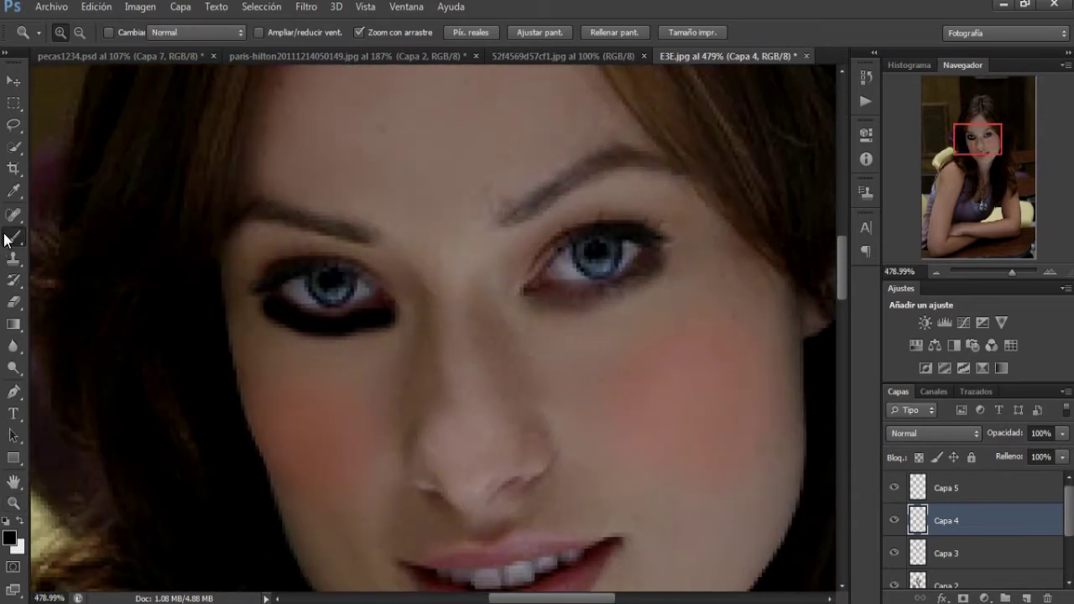
left_click(951, 434)
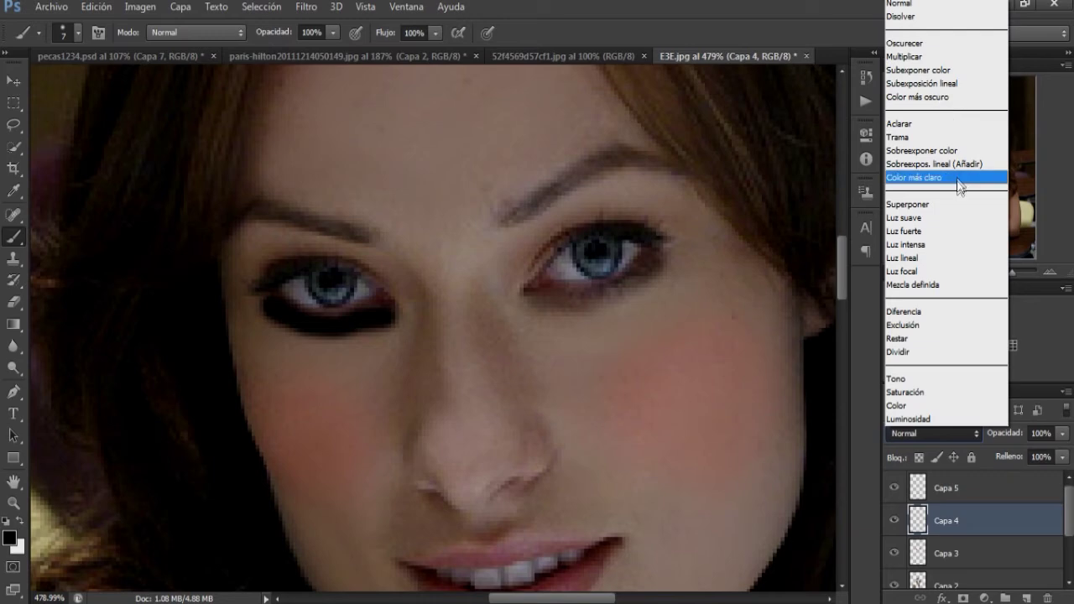
left_click(931, 217)
key("5")
key("5")
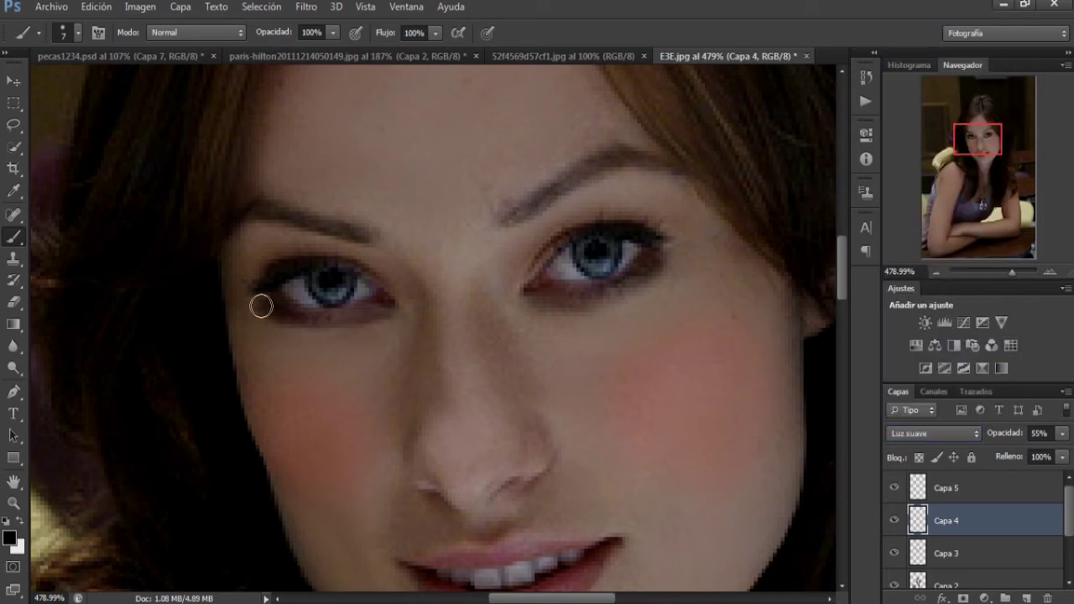
left_click_drag(279, 312, 377, 309)
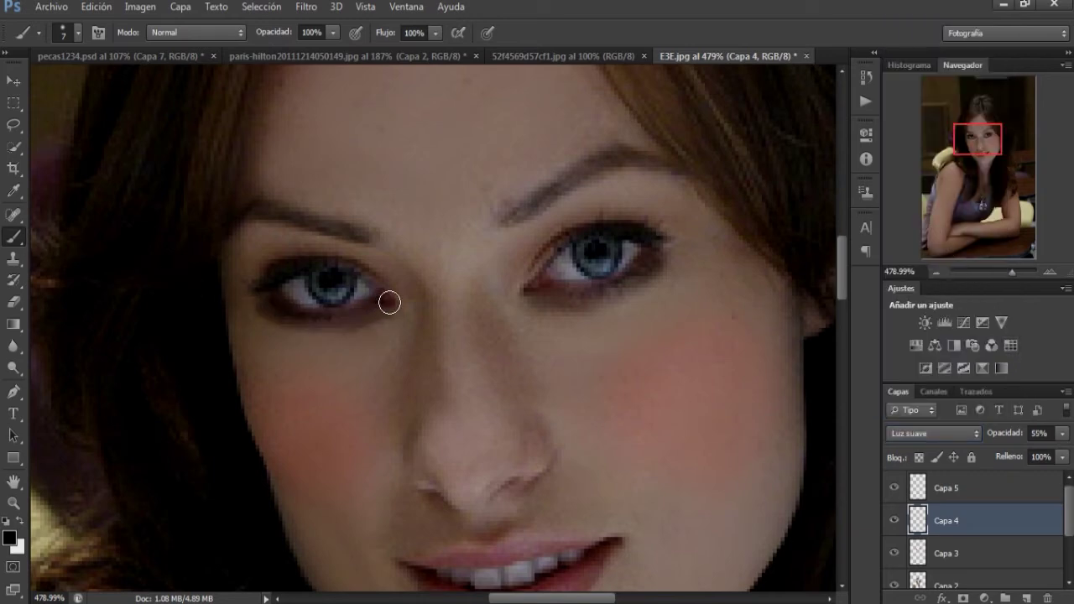
- Add an empty Capa 6 above Capa 5, then select Capa 1
scroll(487, 268, "down", 5)
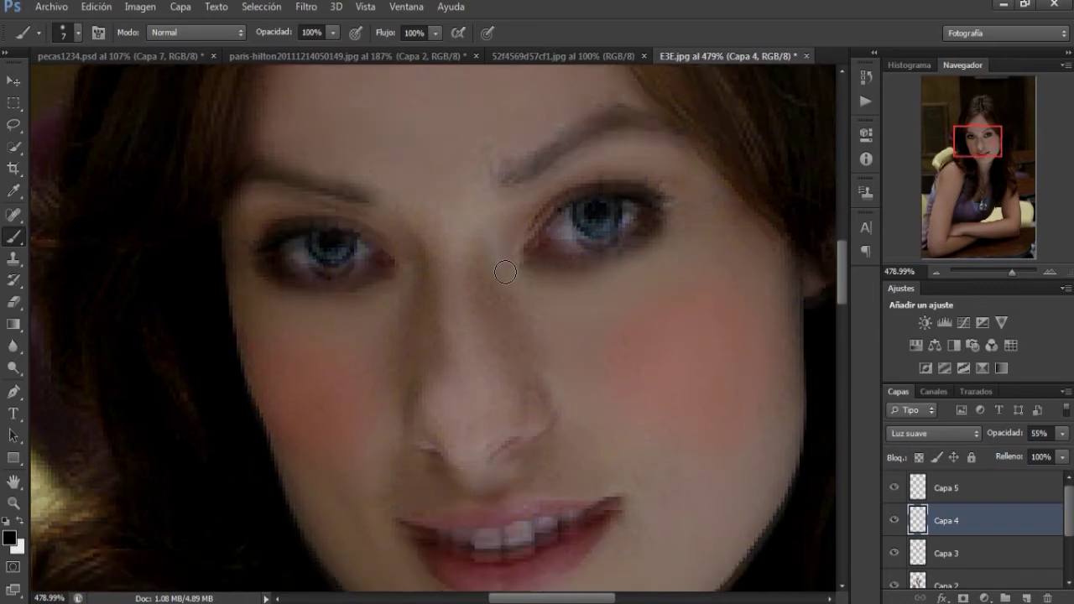
scroll(526, 224, "down", 3)
scroll(637, 268, "down", 2)
scroll(736, 305, "down", 2)
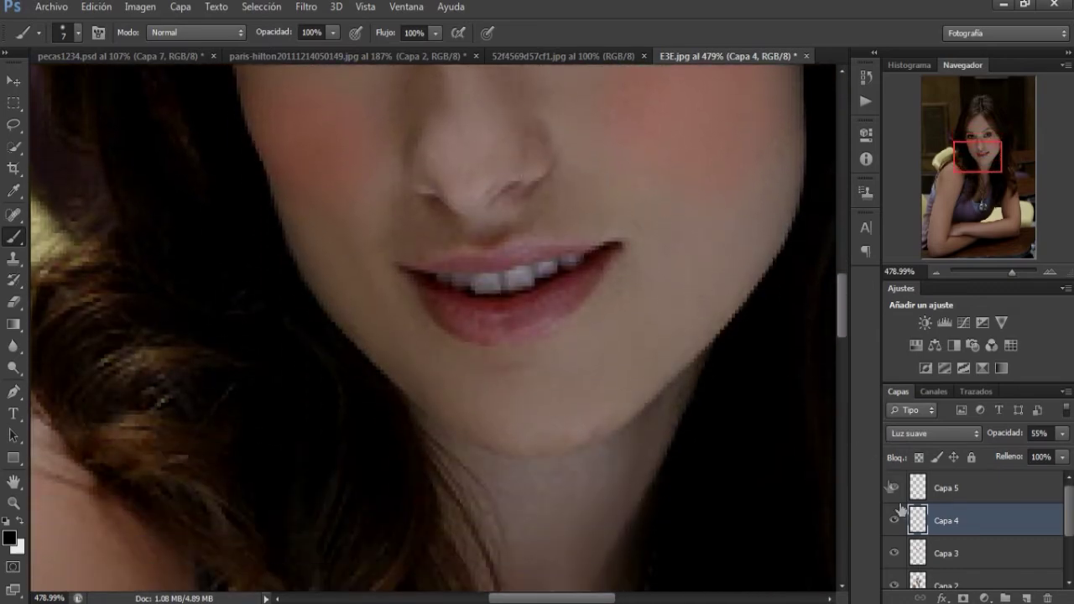
left_click(938, 490)
left_click(1027, 598)
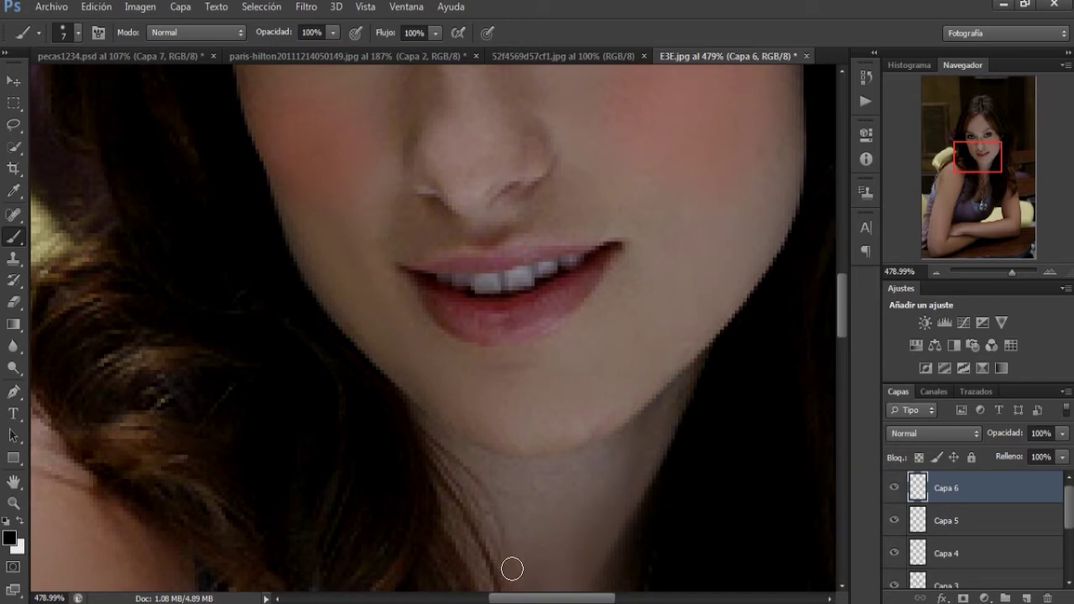
left_click_drag(524, 598, 538, 599)
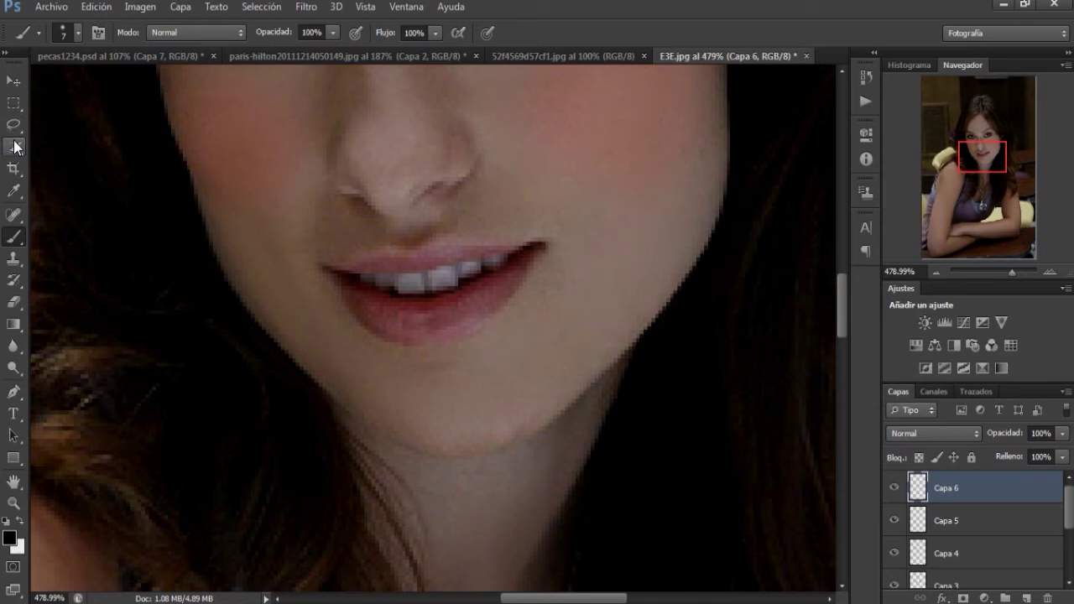
left_click_drag(1071, 512, 1071, 530)
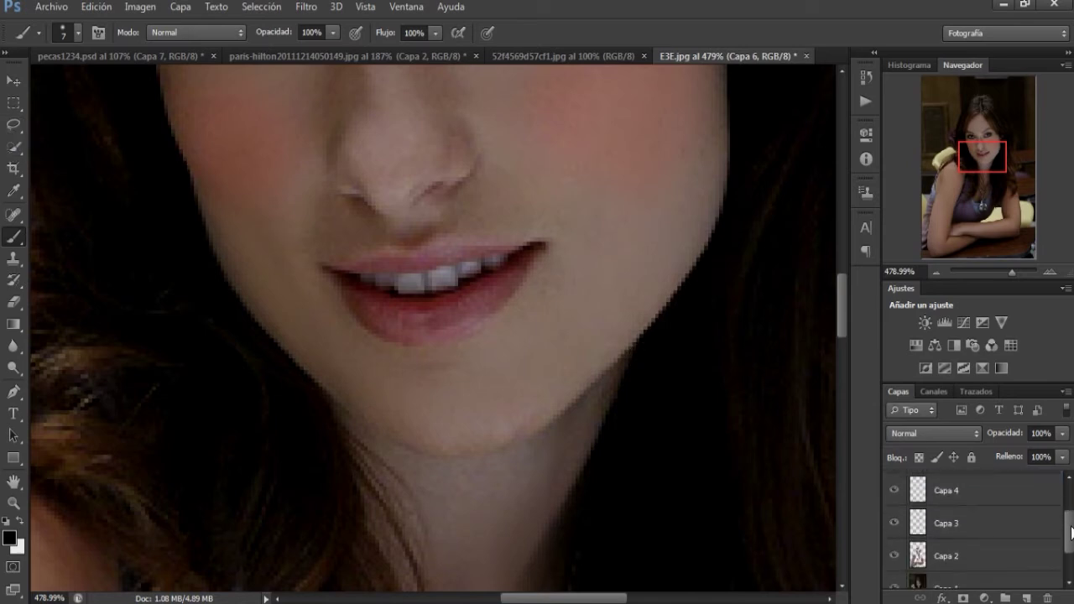
left_click(1002, 587)
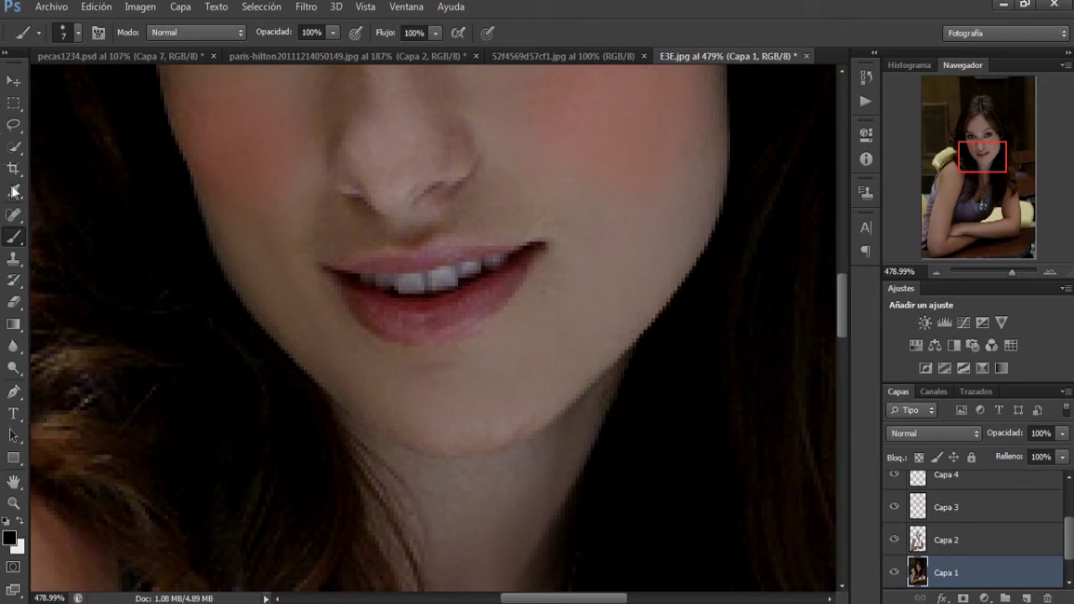
left_click(14, 148)
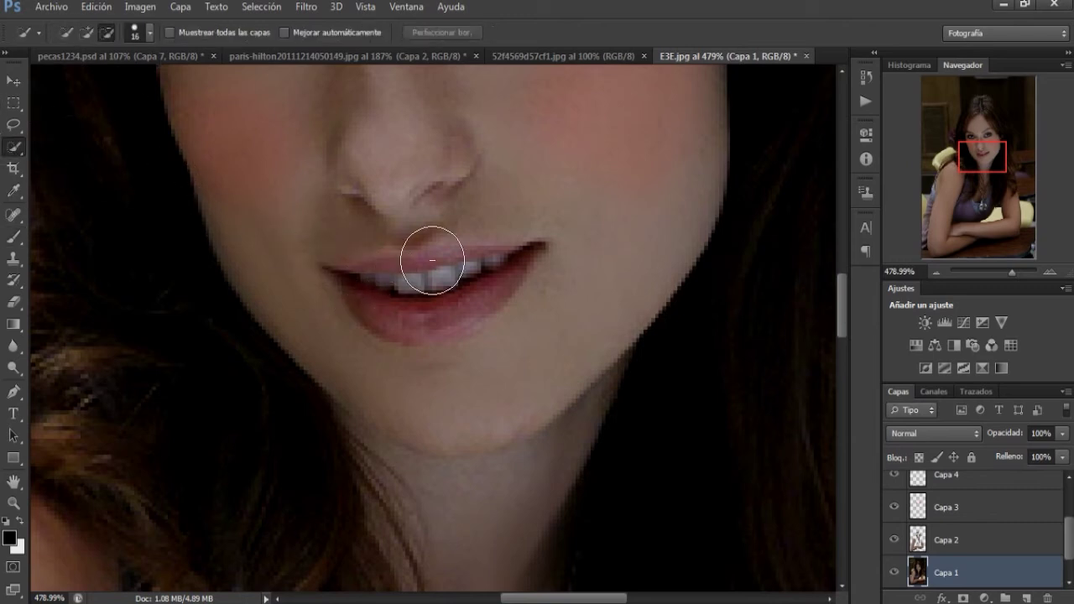
right_click(433, 262)
left_click(470, 5)
left_click(149, 34)
left_click_drag(68, 83, 71, 82)
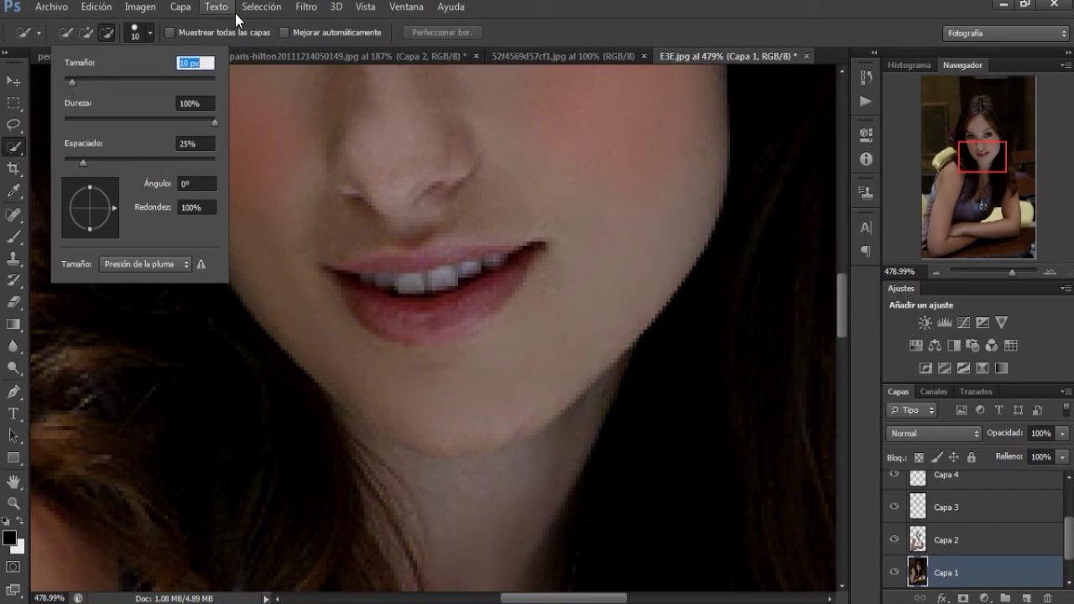
left_click(86, 34)
mouse_move(357, 291)
left_mouse_down()
mouse_move(416, 283)
mouse_move(420, 299)
left_mouse_up()
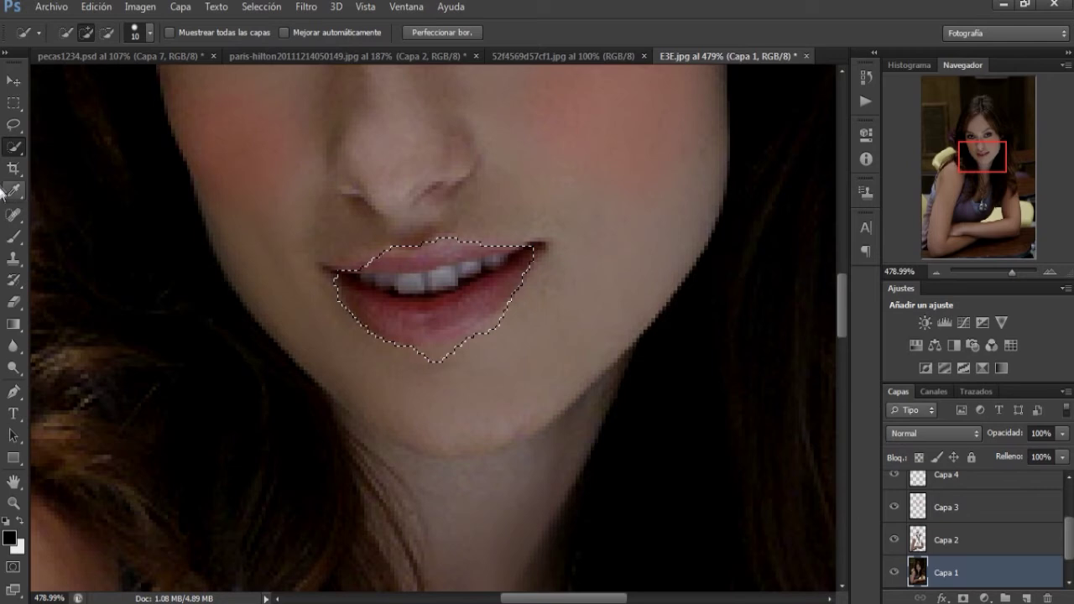
left_click(14, 238)
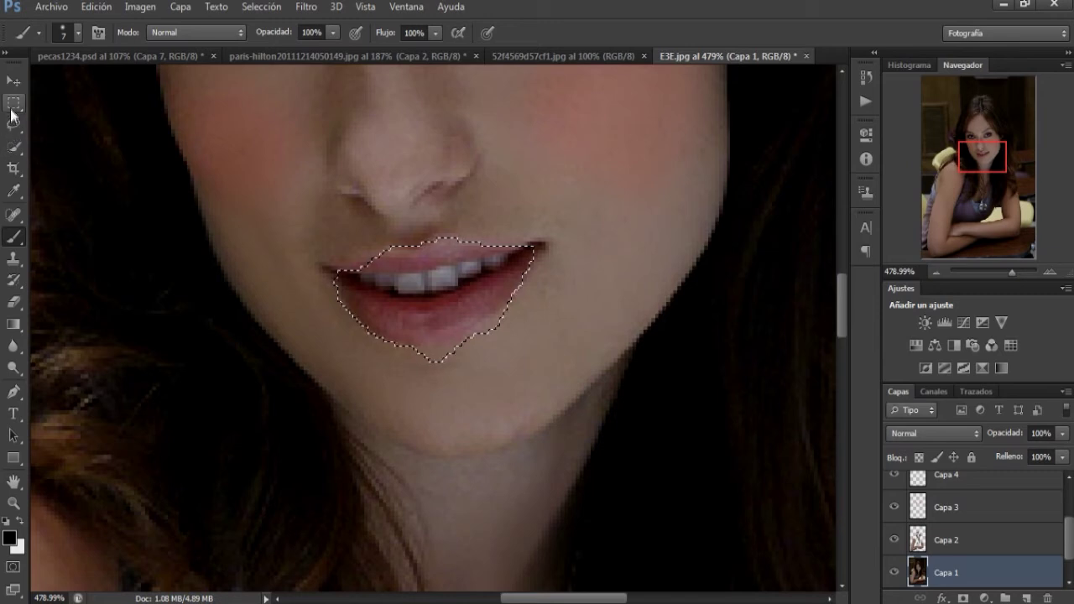
left_click(13, 103)
left_click(335, 311)
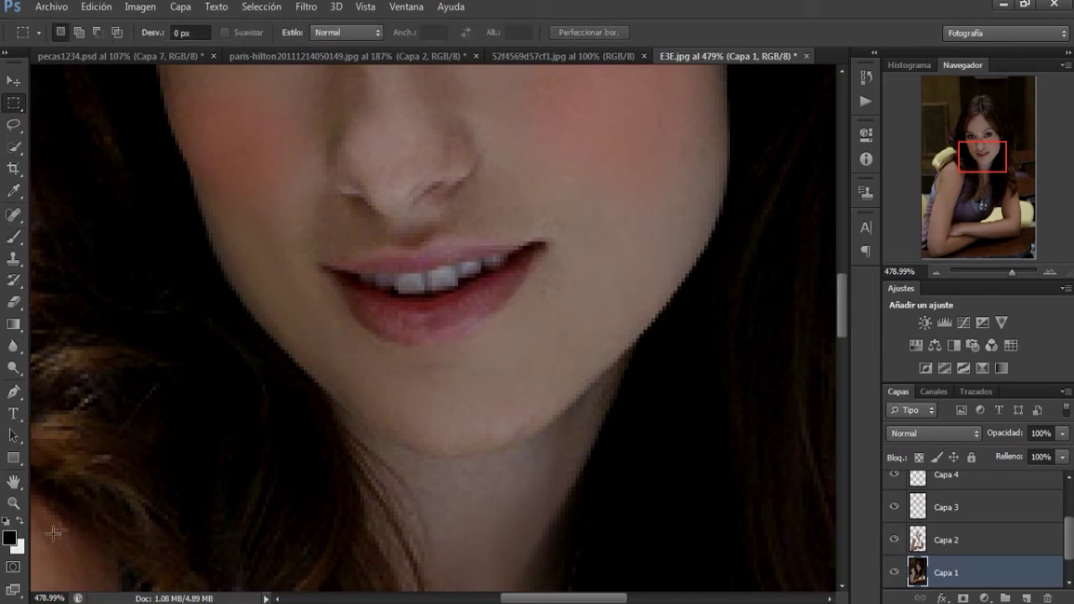
- In Quick Mask mode, paint the mask over both lips including the left corner
left_click(15, 570)
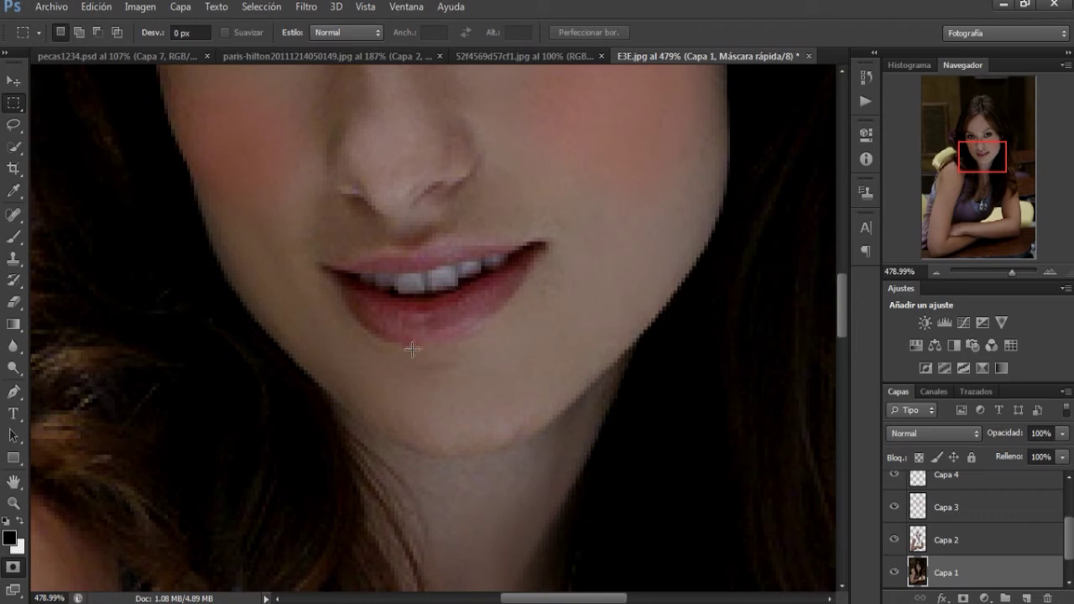
left_click(14, 237)
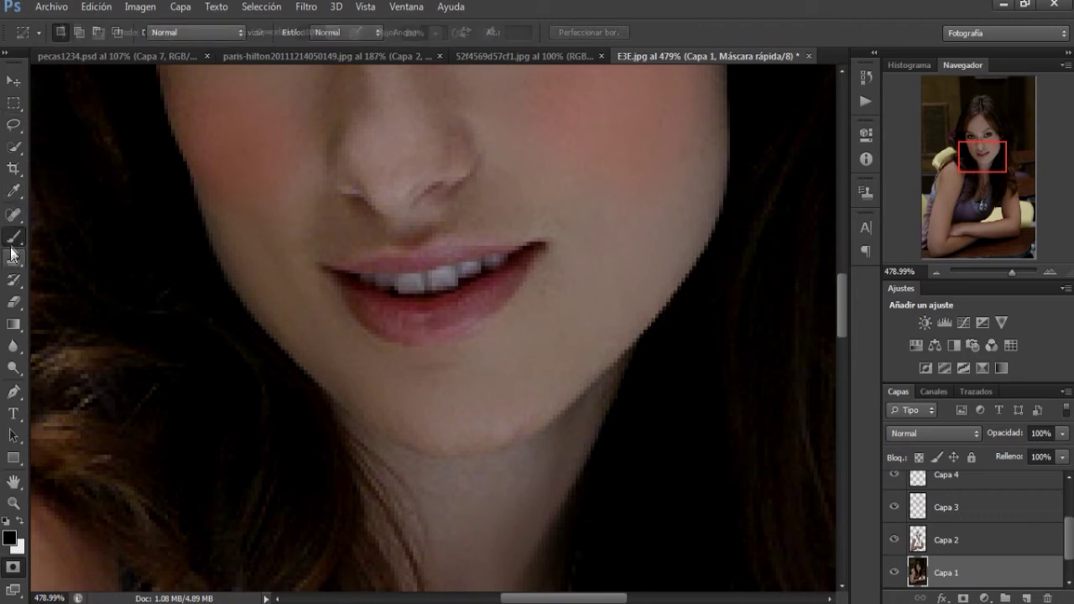
mouse_move(342, 280)
left_mouse_down()
mouse_move(376, 307)
mouse_move(477, 293)
mouse_move(523, 254)
mouse_move(386, 273)
mouse_move(362, 285)
mouse_move(515, 256)
mouse_move(360, 304)
left_mouse_up()
key("q")
key("q")
left_click_drag(336, 270, 361, 272)
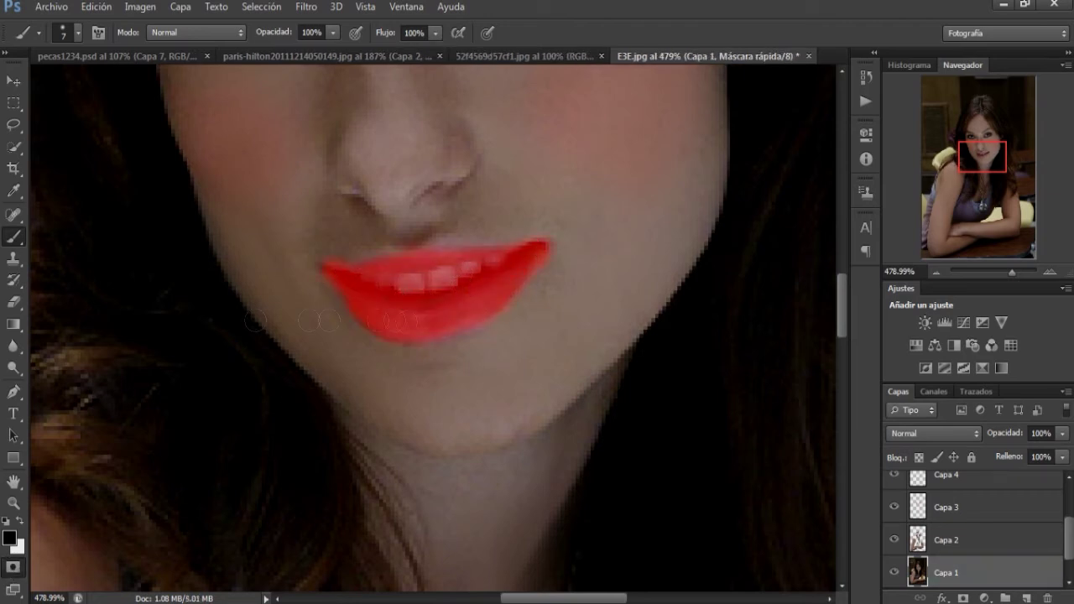
- Erase the mask from the teeth with a 1 px eraser and leave Quick Mask
key("e")
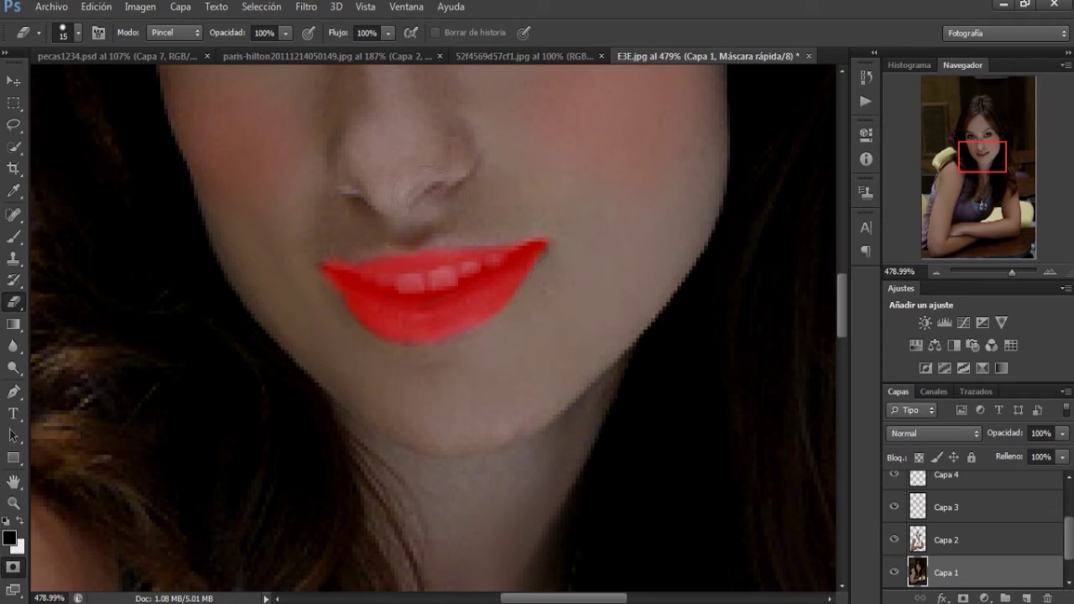
scroll(405, 225, "up", 5)
right_click(324, 195)
left_click_drag(347, 239, 340, 238)
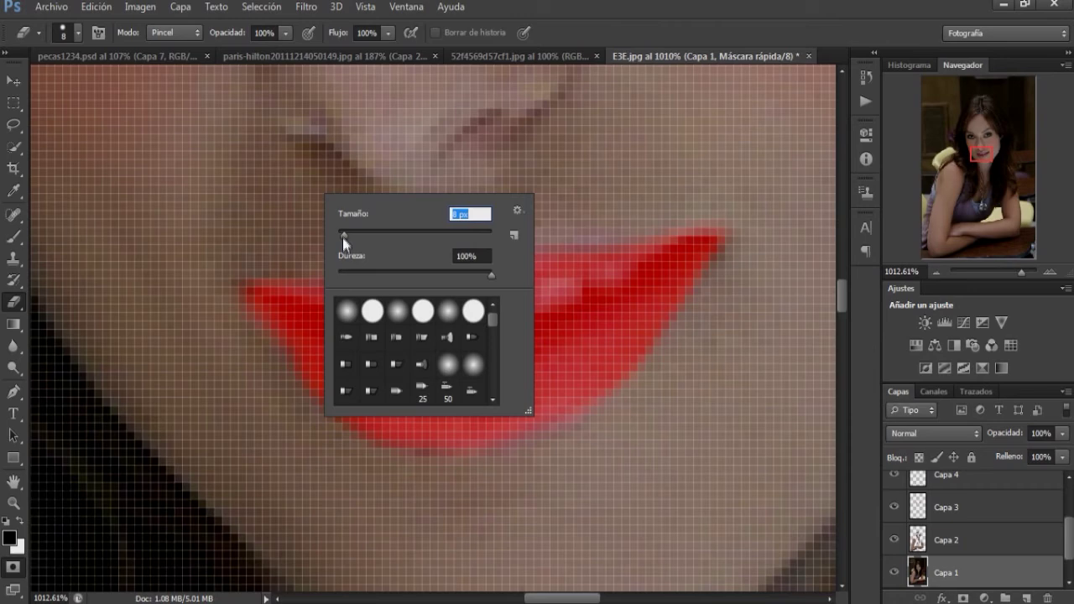
key("Return")
mouse_move(389, 333)
left_mouse_down()
mouse_move(317, 311)
mouse_move(453, 353)
mouse_move(645, 266)
left_mouse_up()
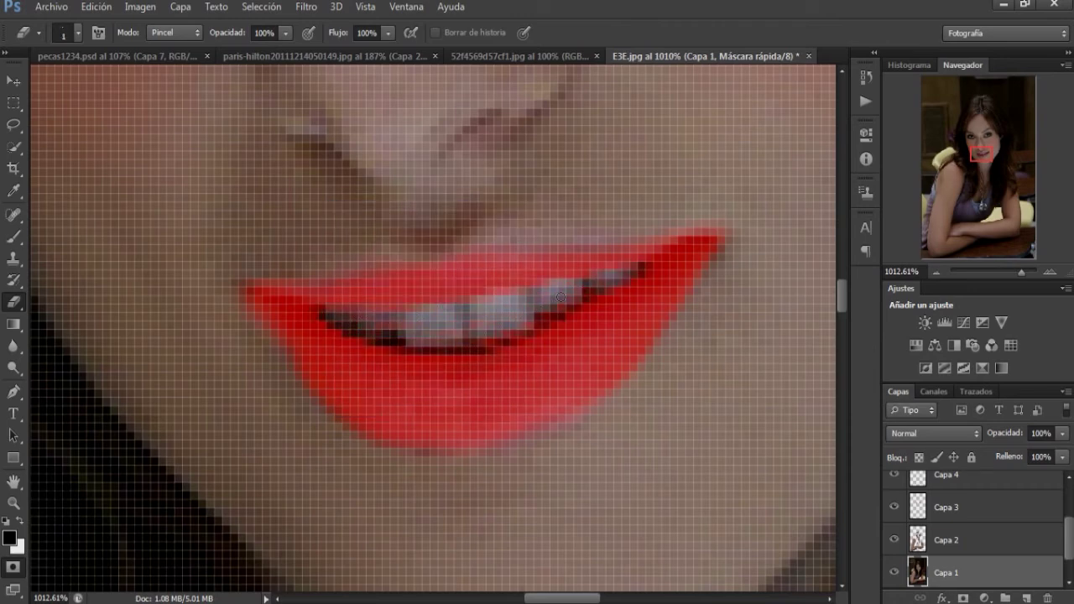
key("ctrl+minus")
key("ctrl+minus")
key("ctrl+minus")
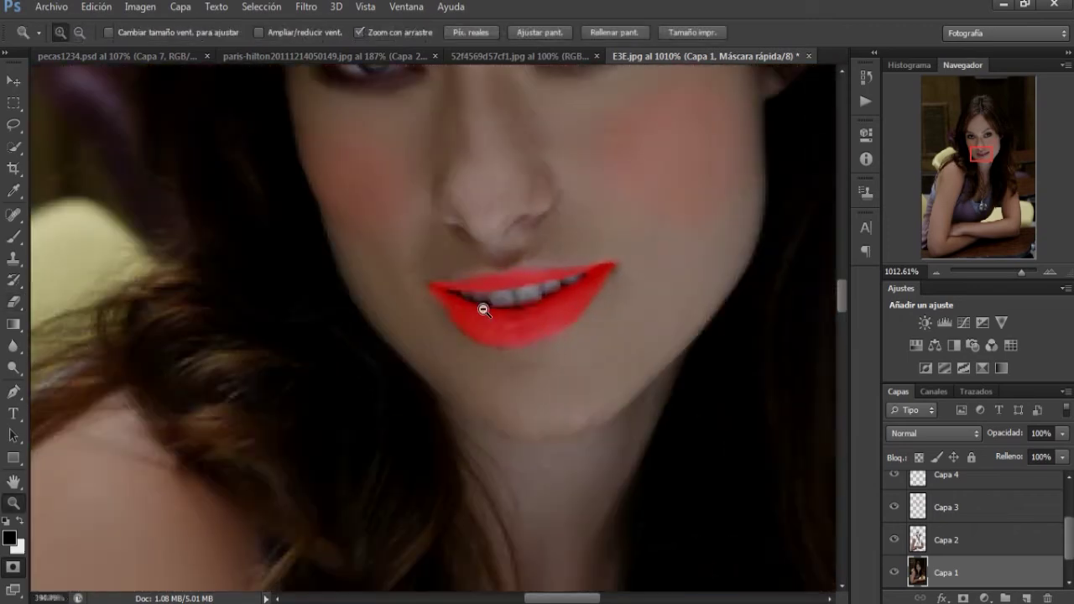
key("q")
key("z")
key("e")
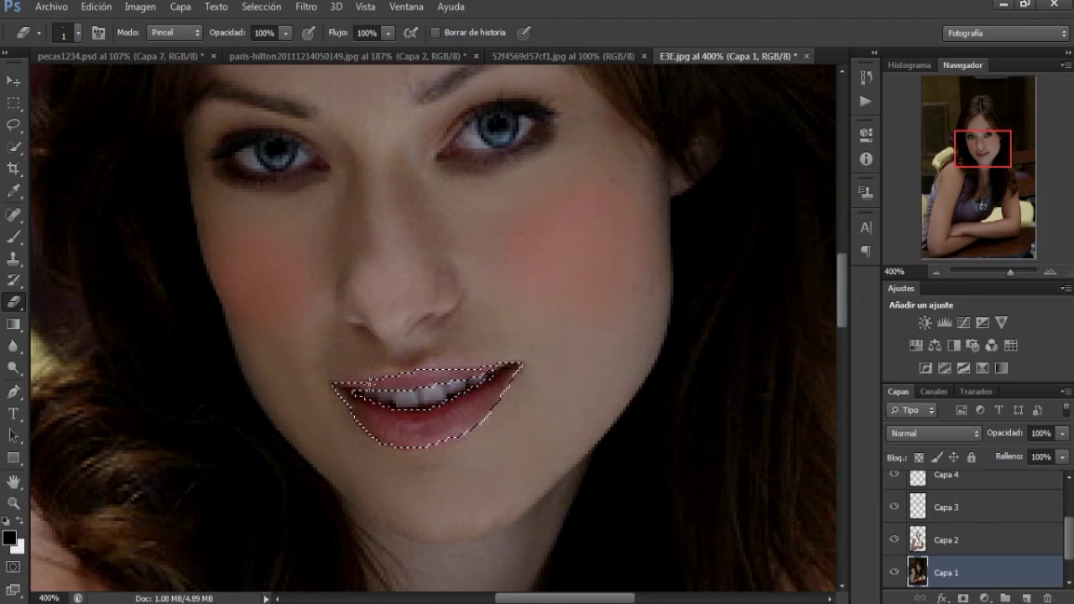
- Pick bright red #ec1717 as the brush's foreground colour in the Color Picker
left_click(12, 240)
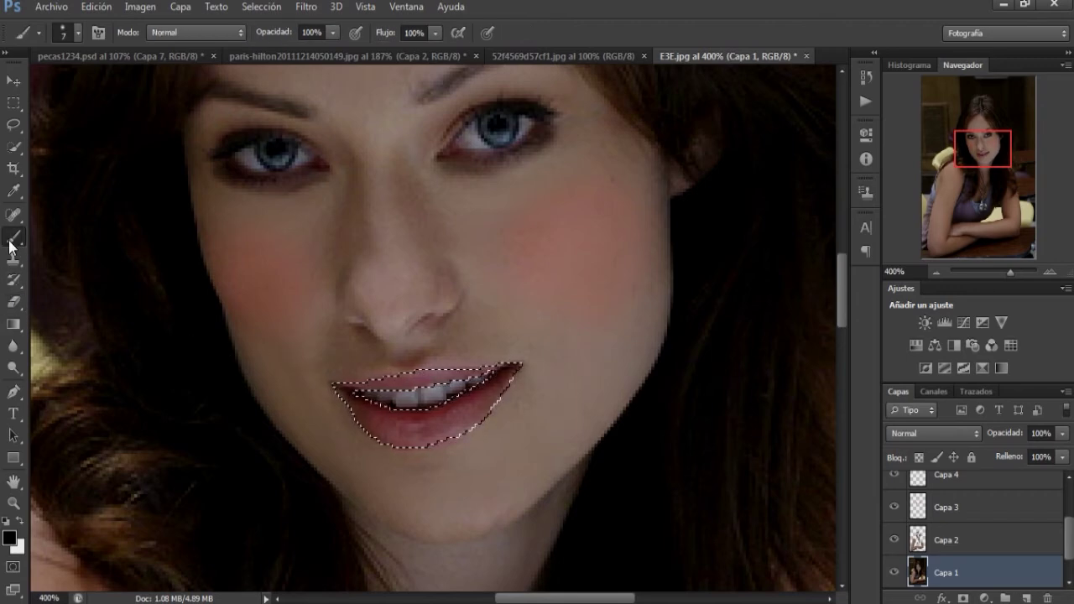
left_click(10, 539)
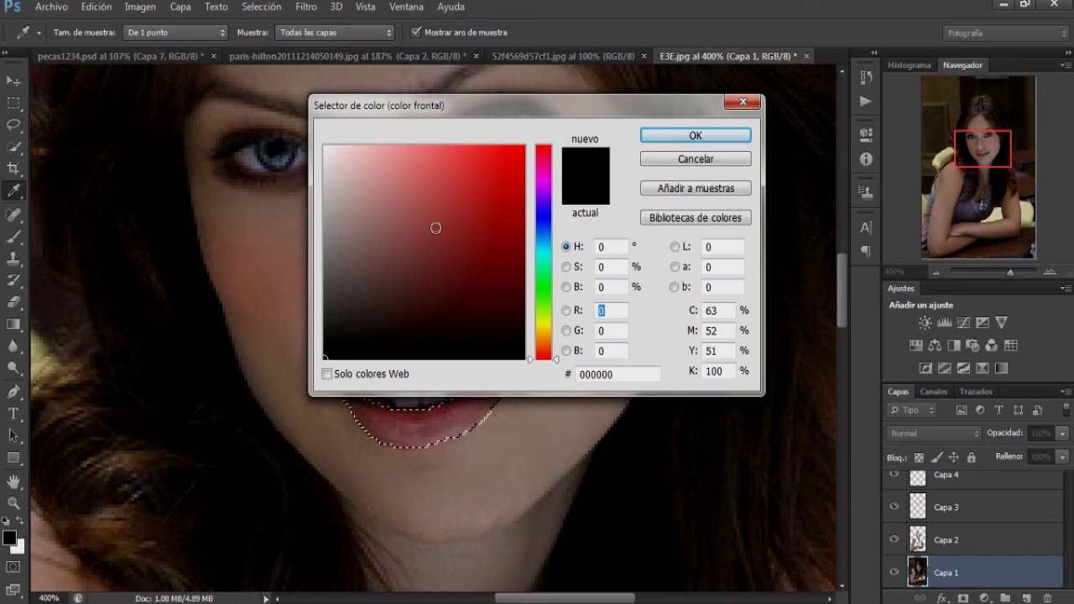
mouse_move(500, 207)
left_mouse_down()
mouse_move(487, 186)
mouse_move(507, 160)
left_mouse_up()
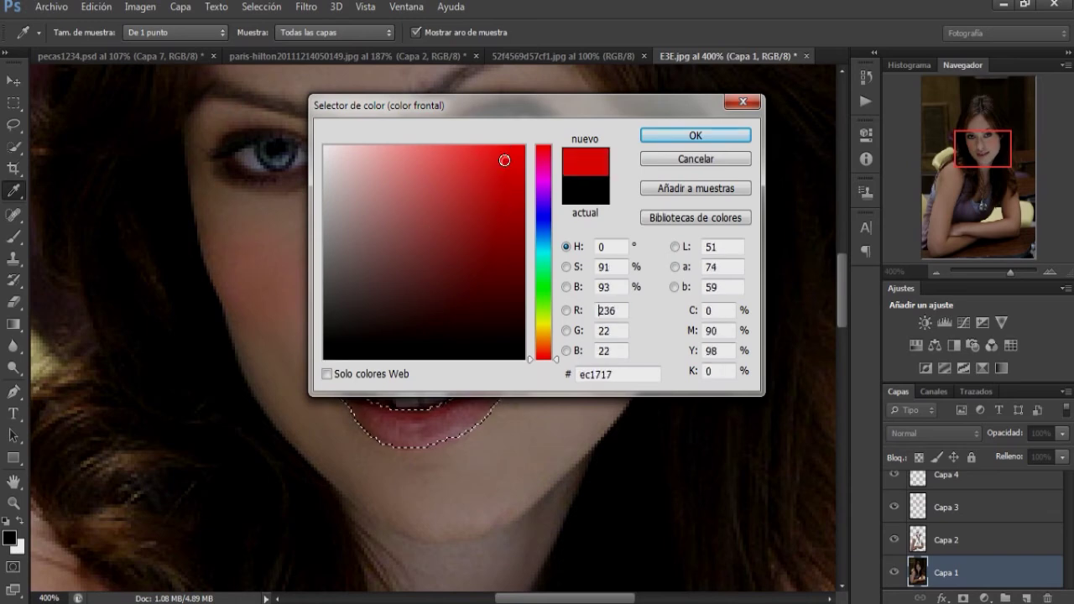
left_click(695, 136)
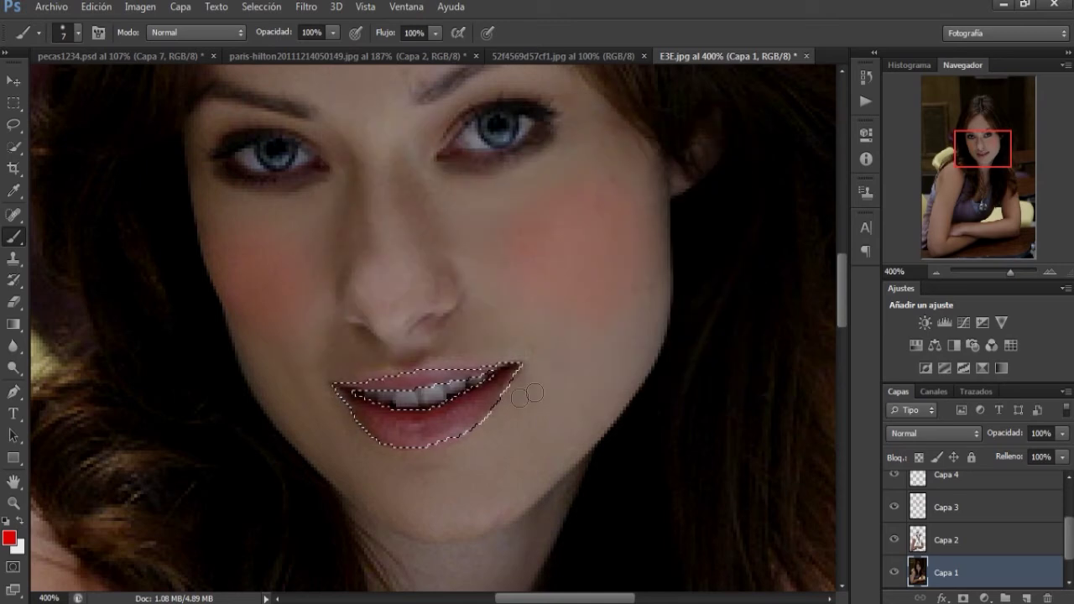
scroll(978, 521, "up", 2)
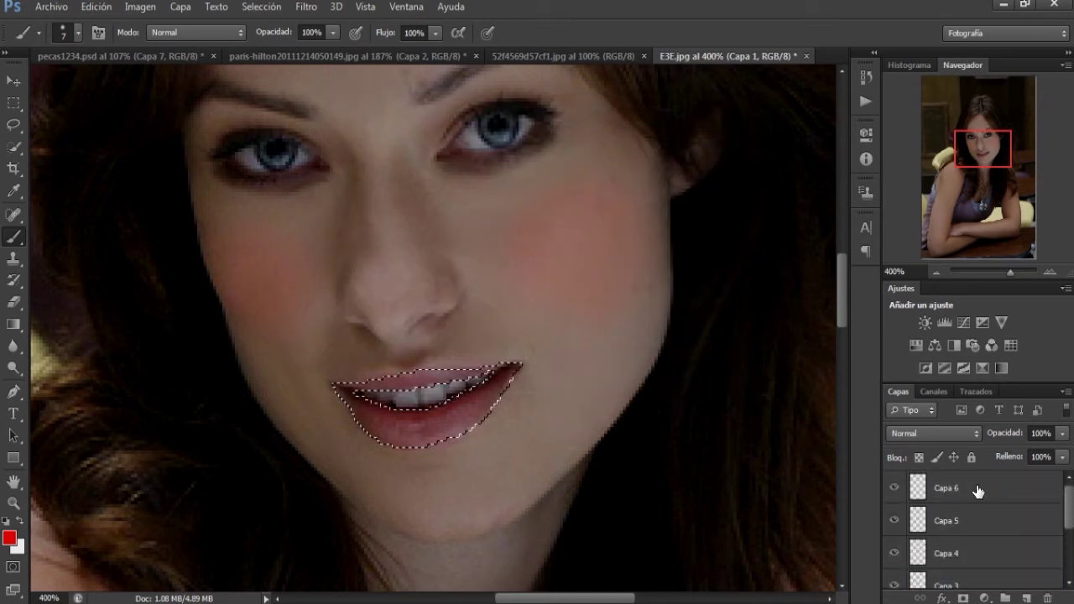
- Target Capa 6 and invert the selection so only the lips stay selected
left_click(975, 488)
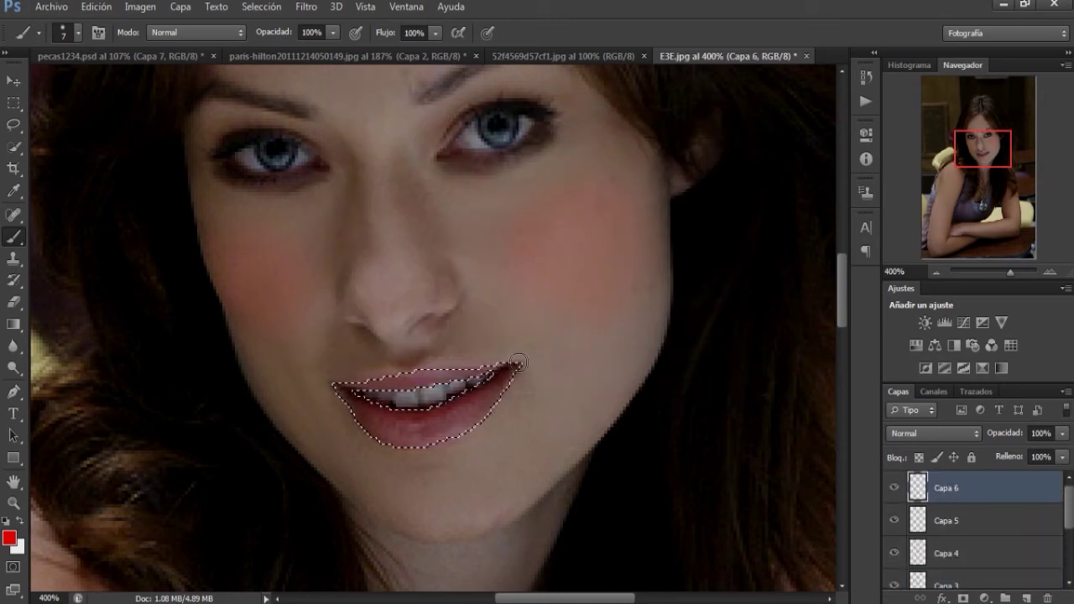
key("z")
mouse_move(510, 364)
left_mouse_down()
mouse_move(395, 377)
mouse_move(425, 382)
left_mouse_up()
key("b")
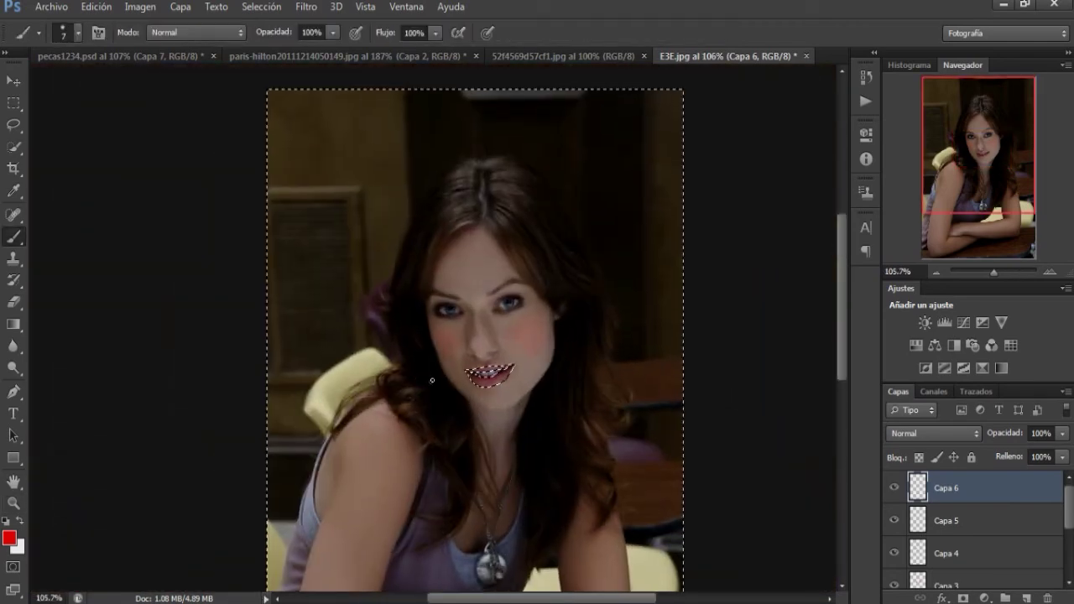
mouse_move(842, 275)
left_mouse_down()
mouse_move(820, 388)
mouse_move(830, 265)
left_mouse_up()
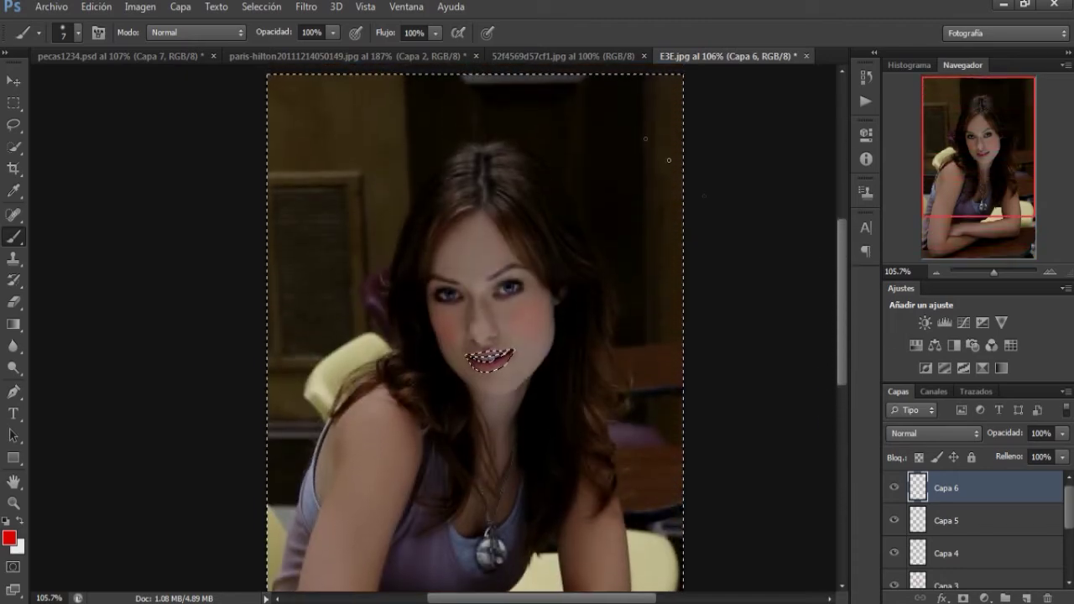
left_click_drag(844, 238, 843, 247)
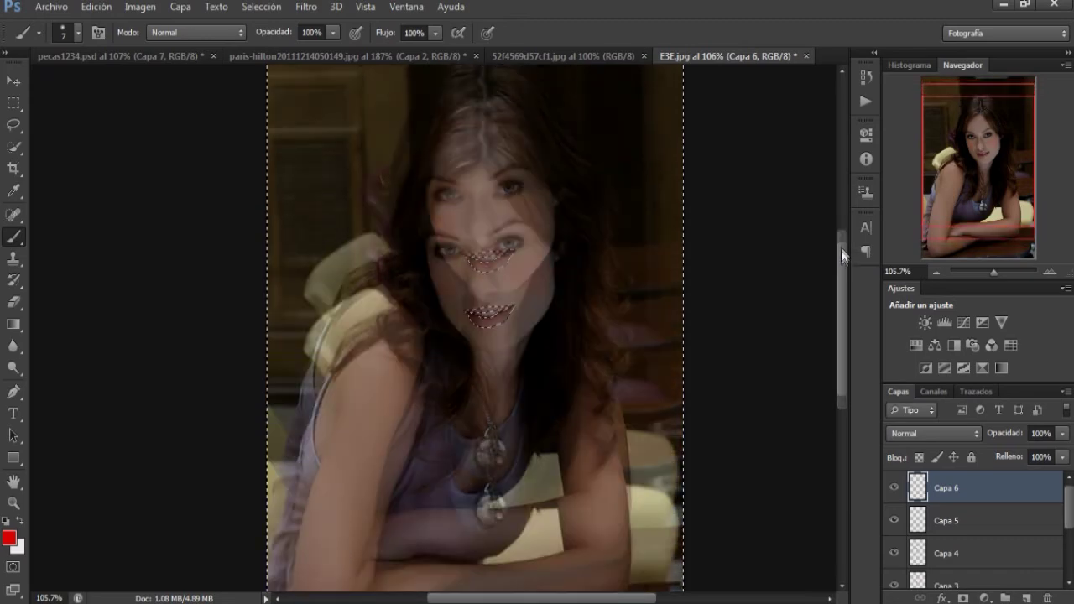
left_click(264, 6)
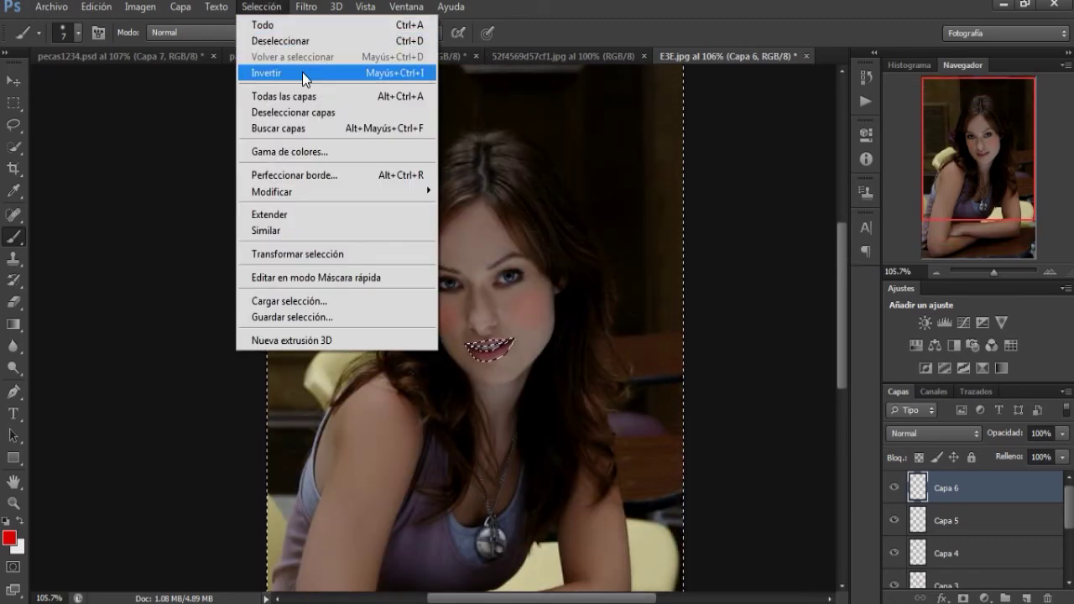
left_click(305, 73)
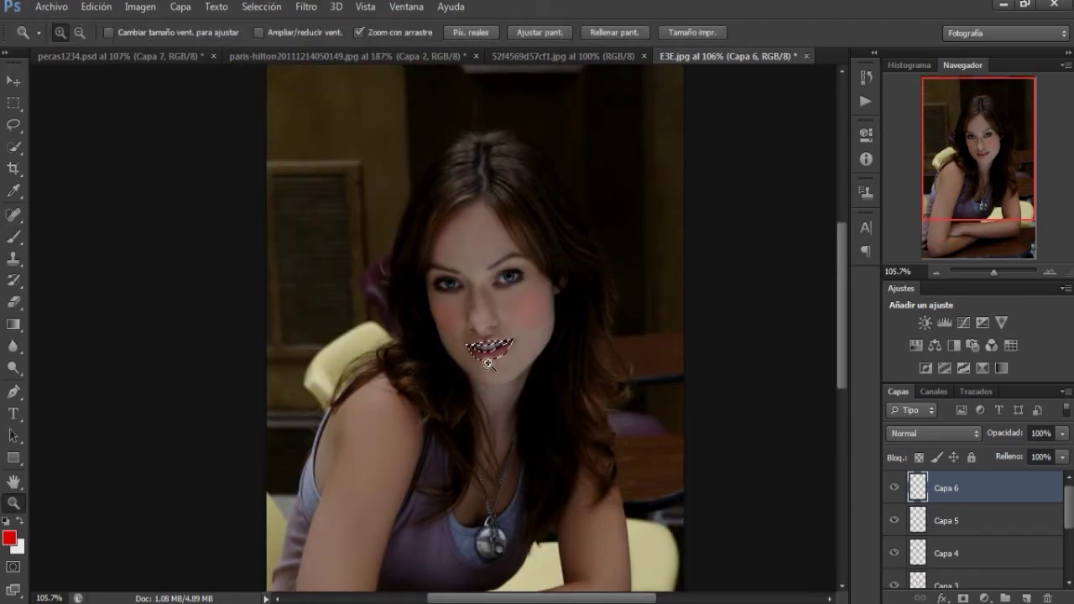
- Paint bright red over the lip corner, lower lip and the rest of both lips
left_click_drag(516, 369, 584, 364)
left_click_drag(596, 241, 603, 271)
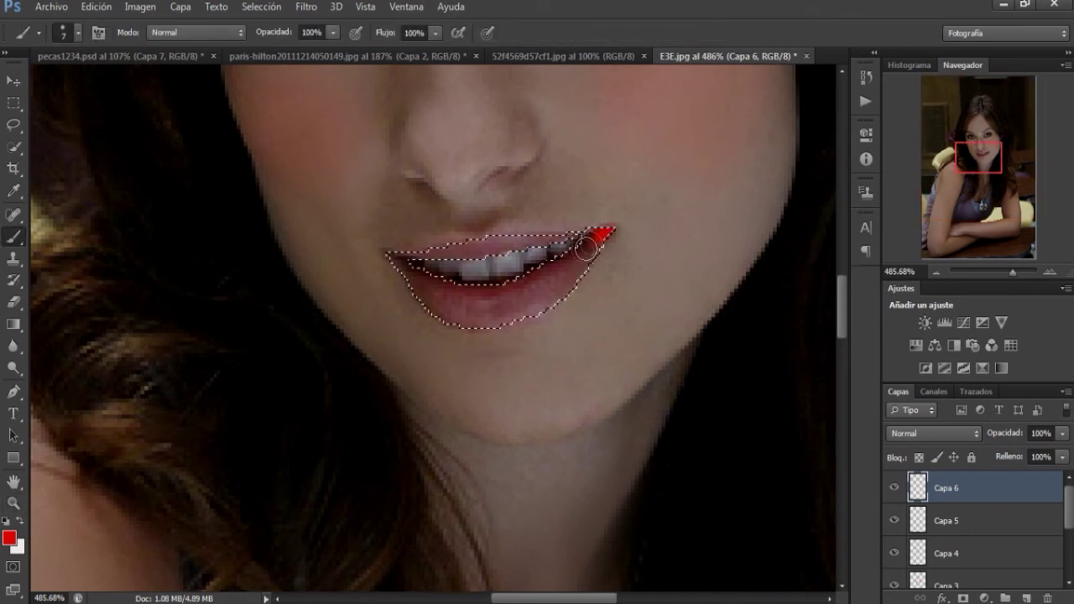
left_click_drag(495, 329, 452, 253)
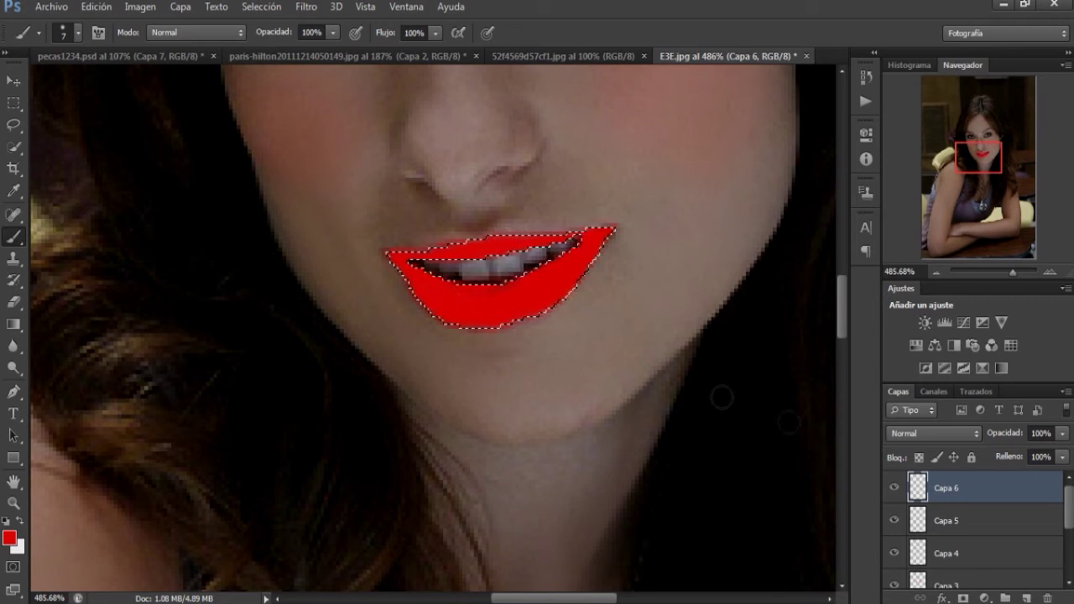
left_click(964, 433)
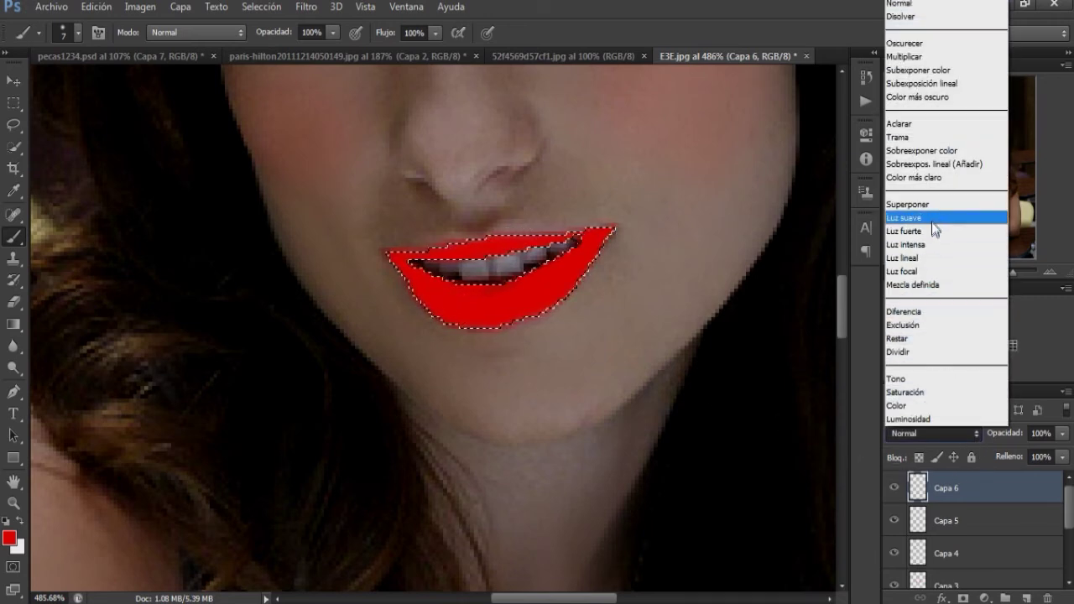
- Set Capa 6 to Luz suave, clear the lip selection, and lower its opacity to 75%
left_click(931, 220)
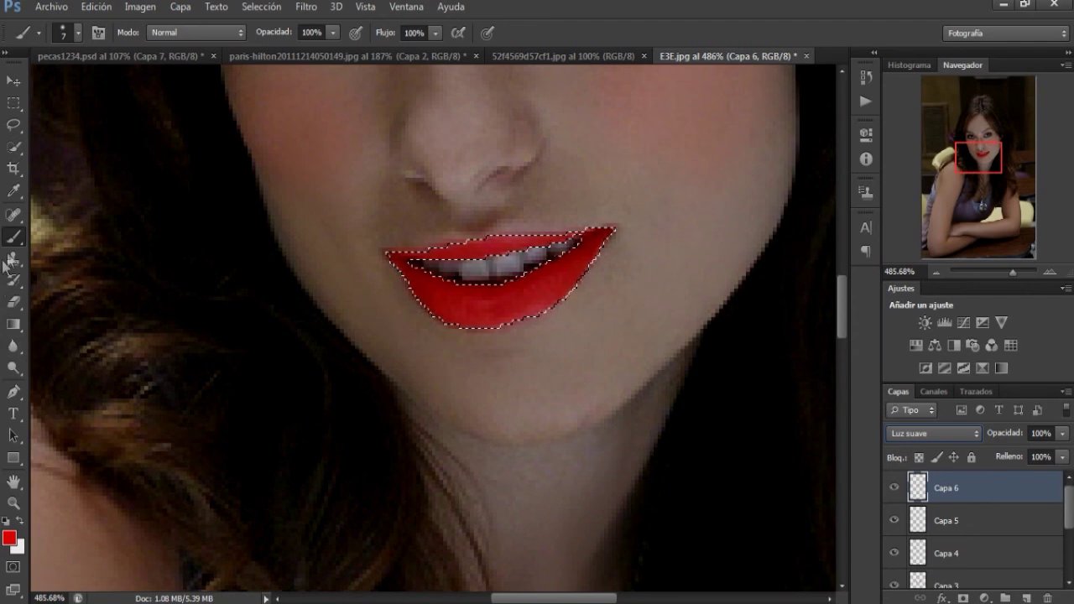
left_click(13, 102)
left_click(194, 192)
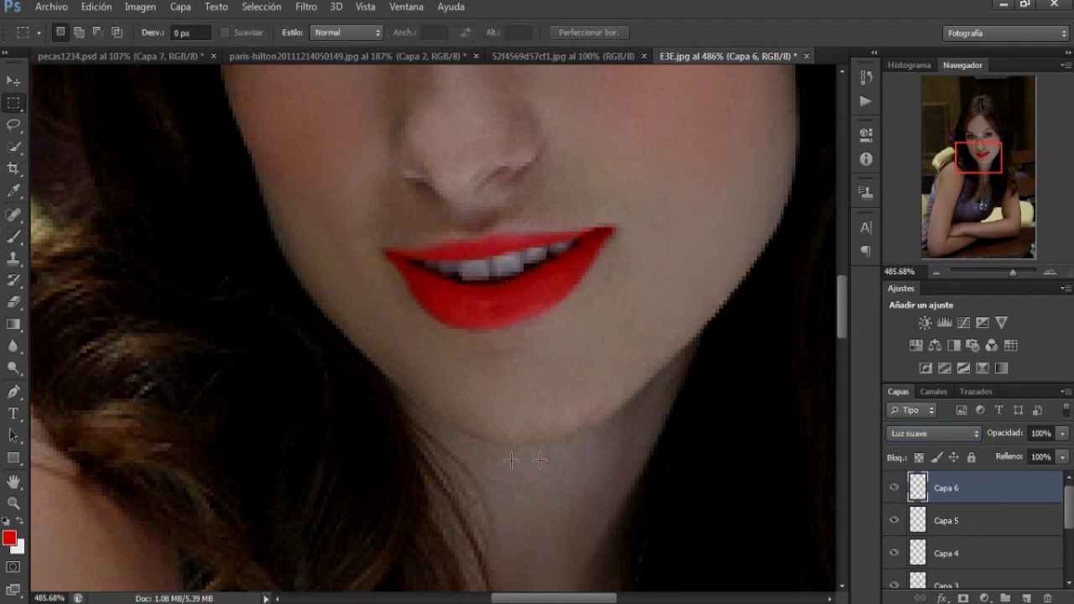
key("z")
left_click_drag(528, 343, 472, 350)
left_click(944, 435)
left_click(1022, 440)
left_click(1063, 433)
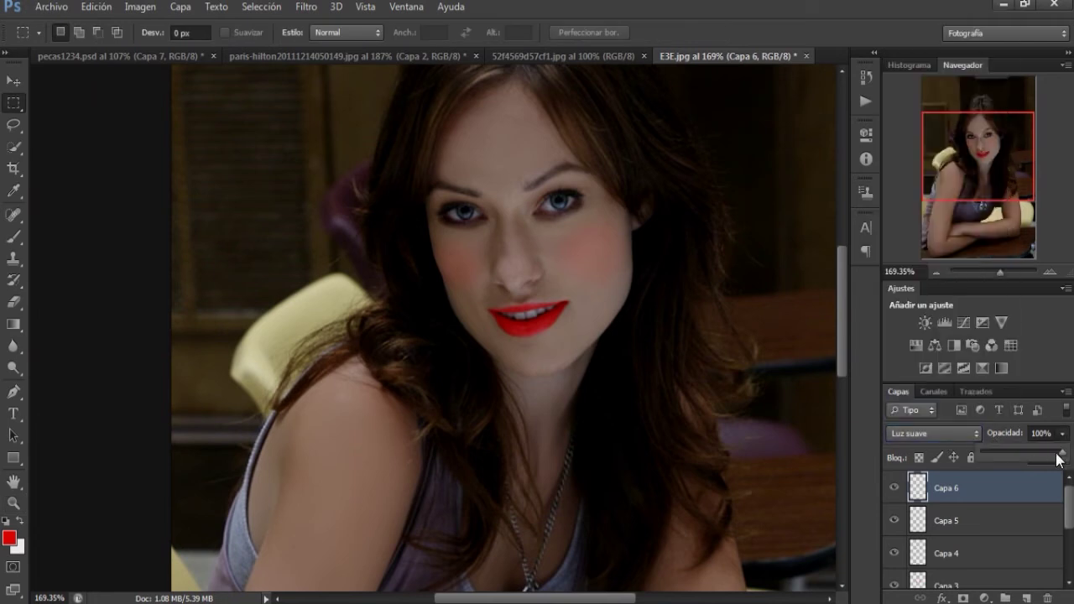
left_click_drag(1047, 461, 1042, 455)
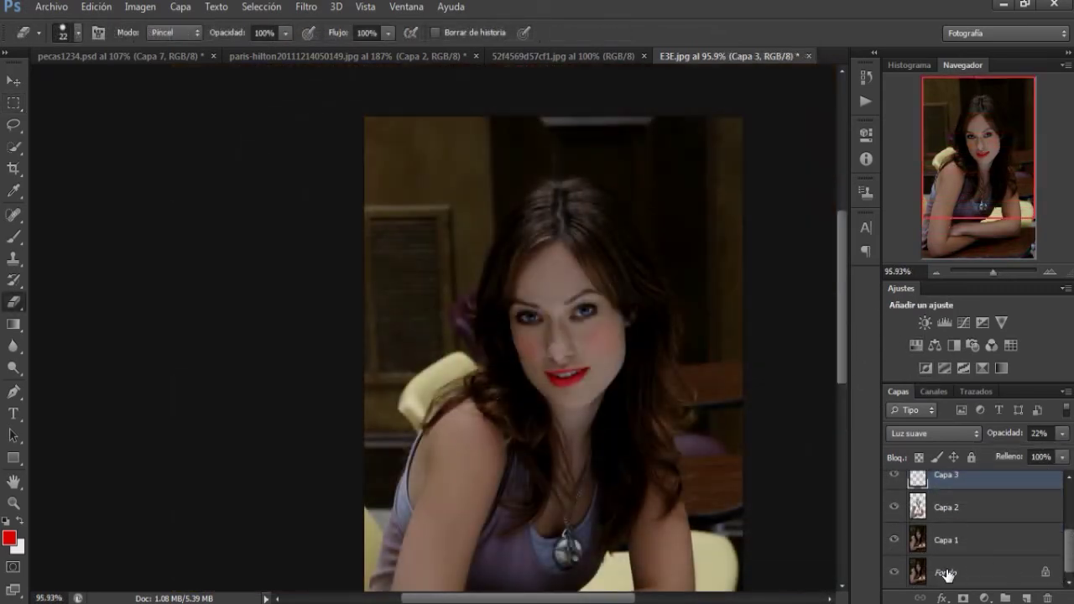
- Duplicate Fondo as Fondo copia and move it to the top of the layer stack
left_click(947, 574)
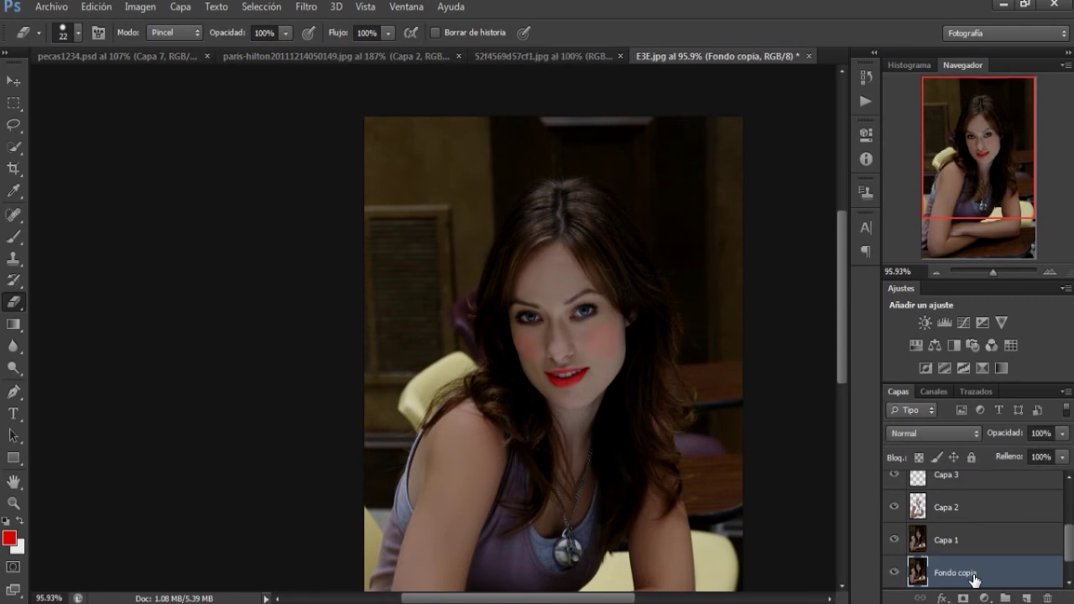
left_click_drag(974, 574, 1026, 598)
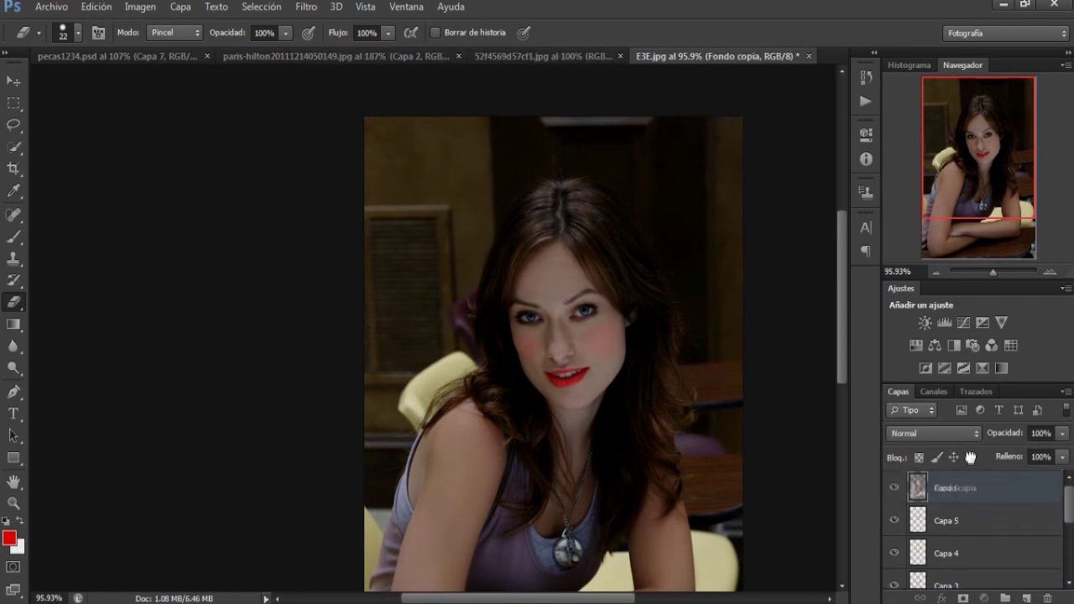
left_click_drag(970, 458, 973, 485)
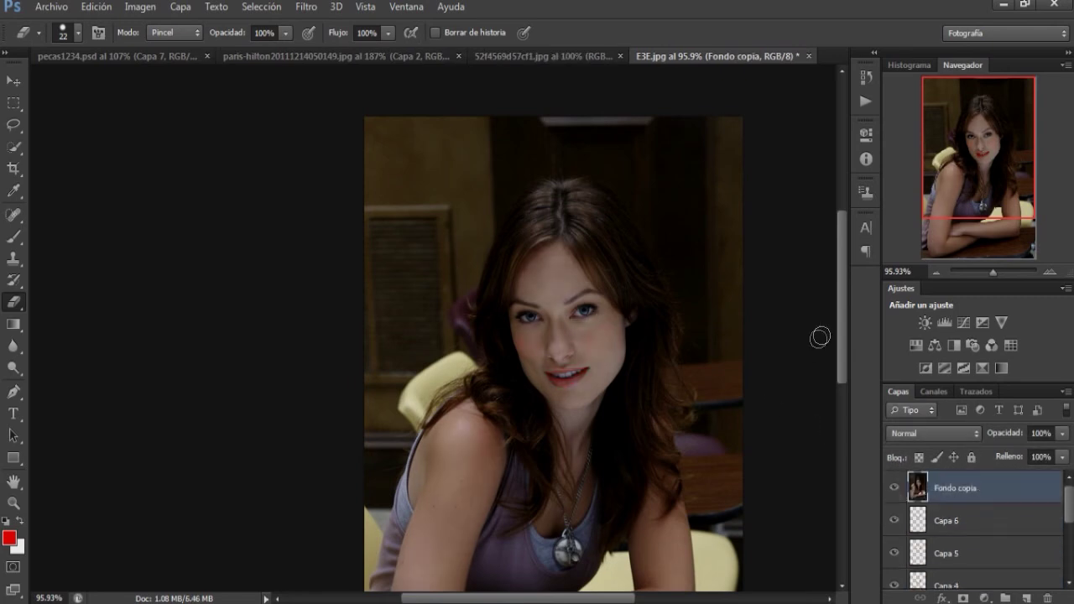
left_click_drag(844, 291, 845, 336)
- Adjust the zoom on the photo and make Capa 1 the active layer
key("z")
left_click_drag(736, 364, 711, 388)
key("z")
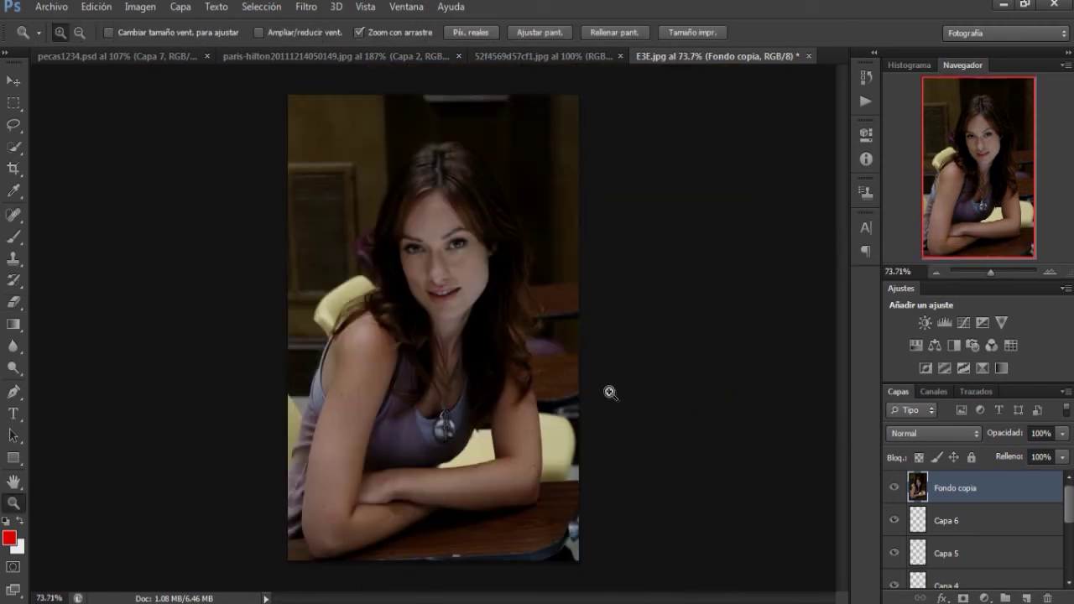
left_click_drag(609, 389, 621, 391)
left_click(999, 519)
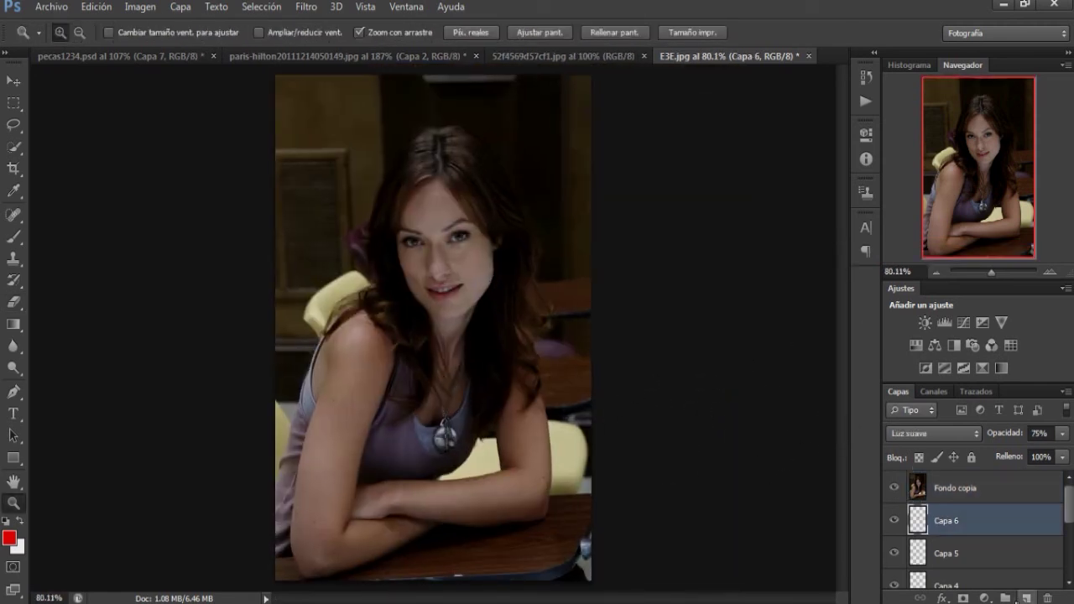
left_click_drag(1070, 501, 1070, 558)
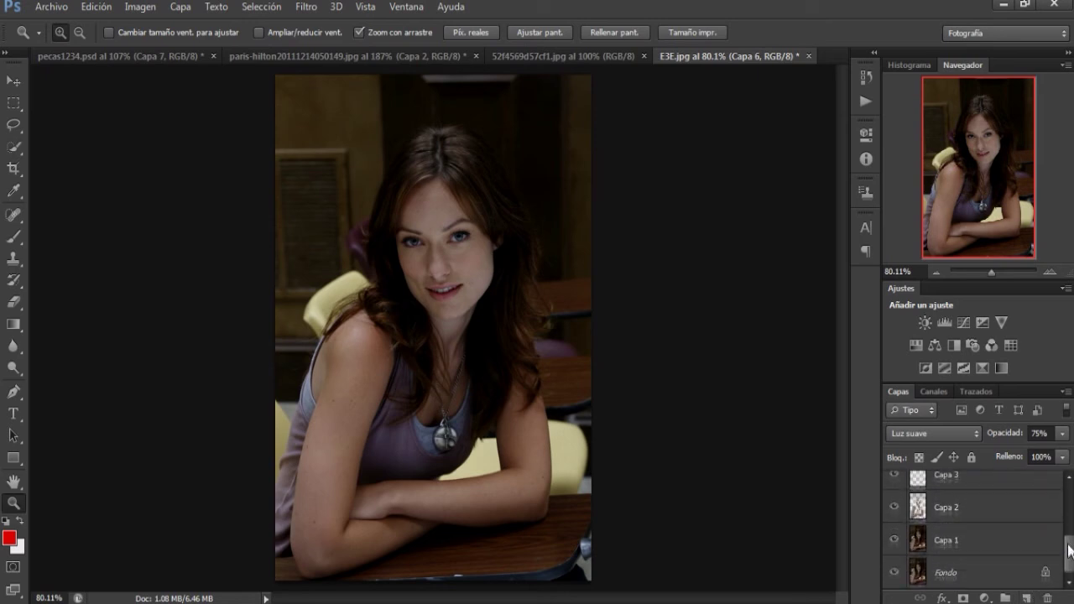
left_click(992, 530)
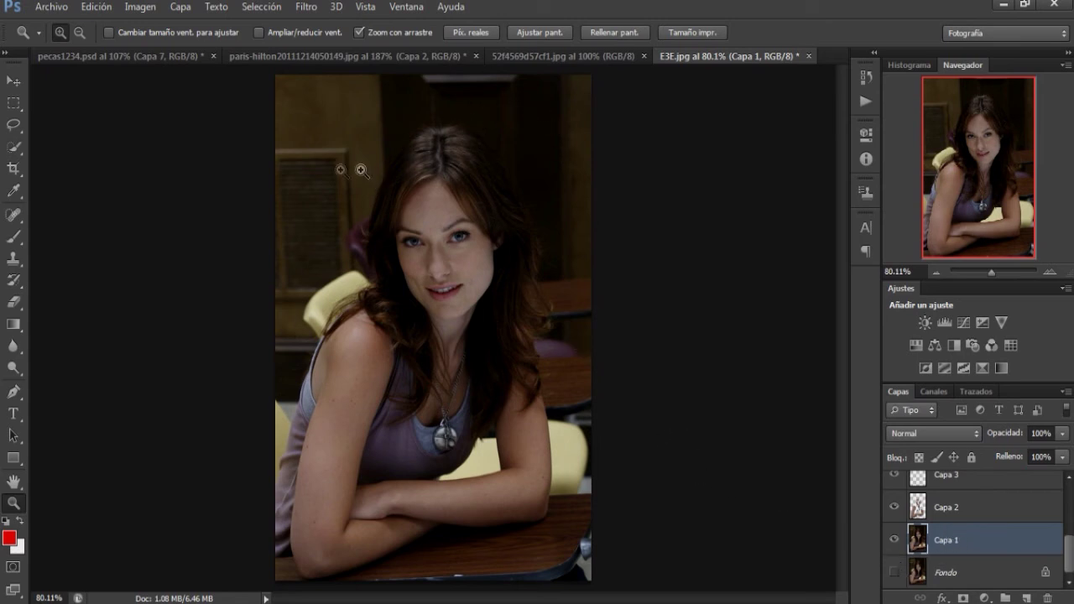
- Switch from the Blur tool to the Rectangular Marquee and hide the Fondo copia layer
left_click(9, 350)
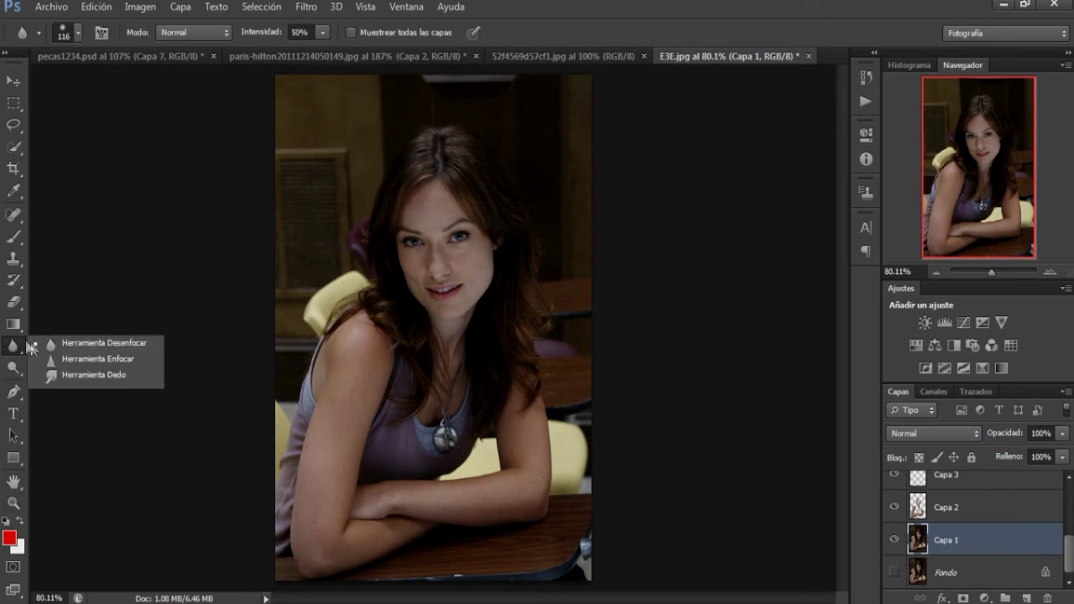
left_click(57, 344)
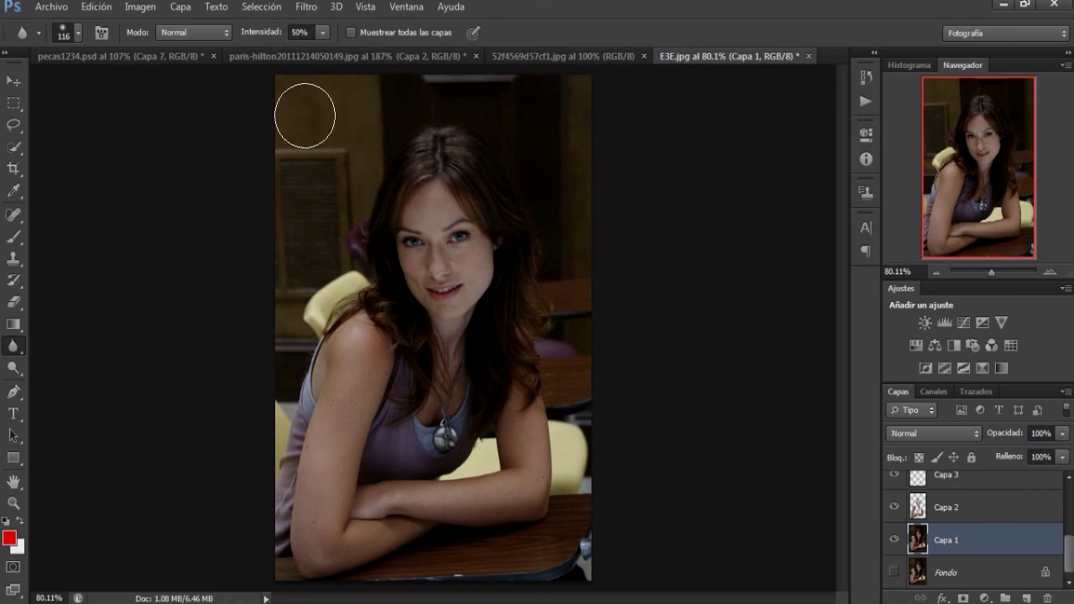
key("m")
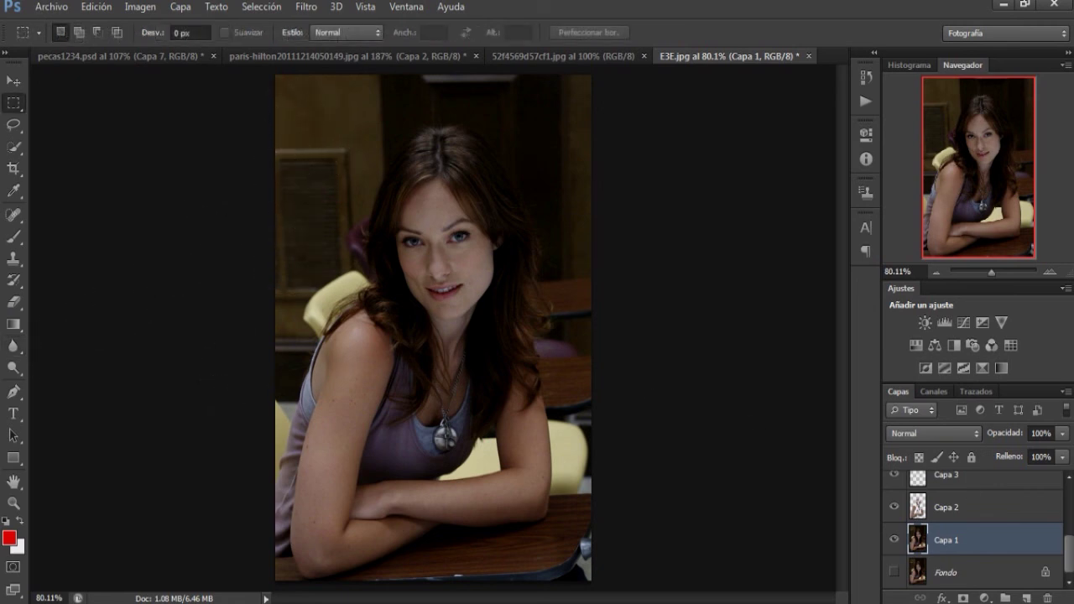
scroll(1057, 529, "up", 4)
left_click(900, 485)
left_click(898, 488)
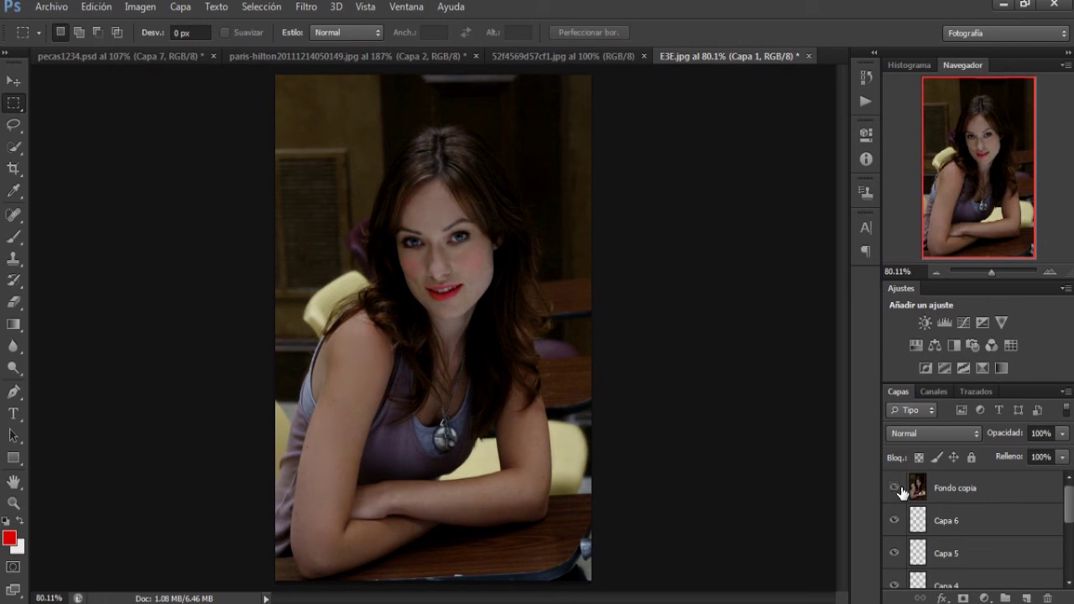